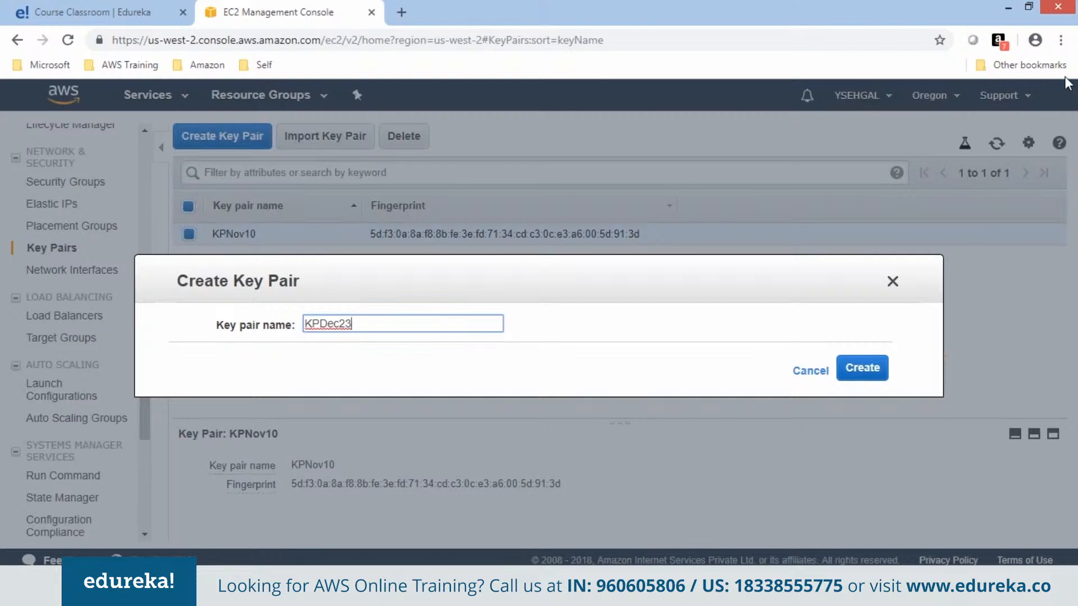
# Step: Create the key pair KPDec23 and open its downloaded KPDec23.pem file in Notepad
pyautogui.click(1070, 73)
pyautogui.click(859, 370)
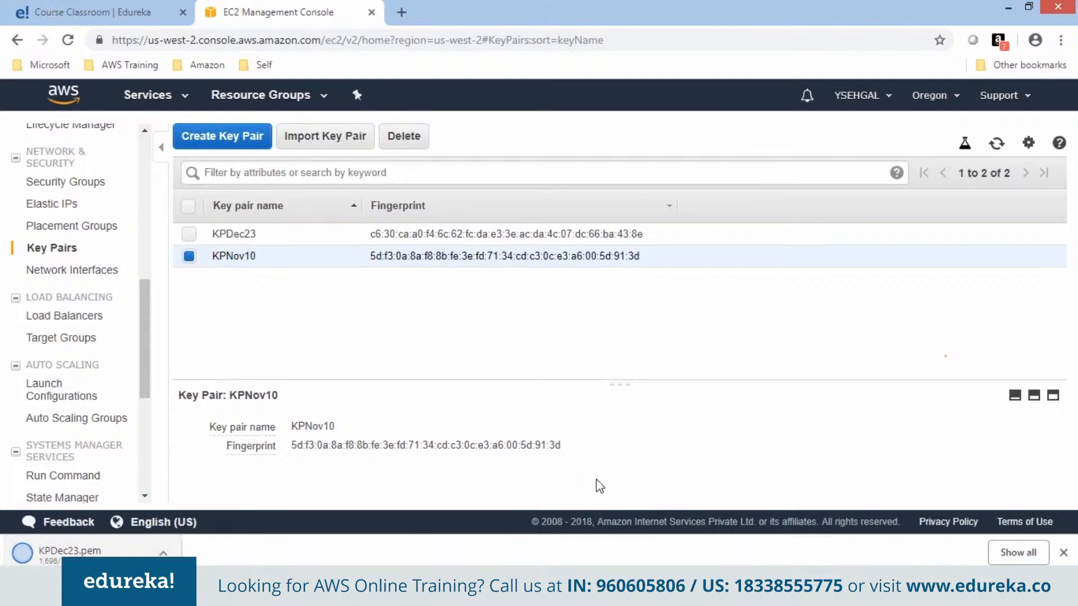
pyautogui.click(84, 553)
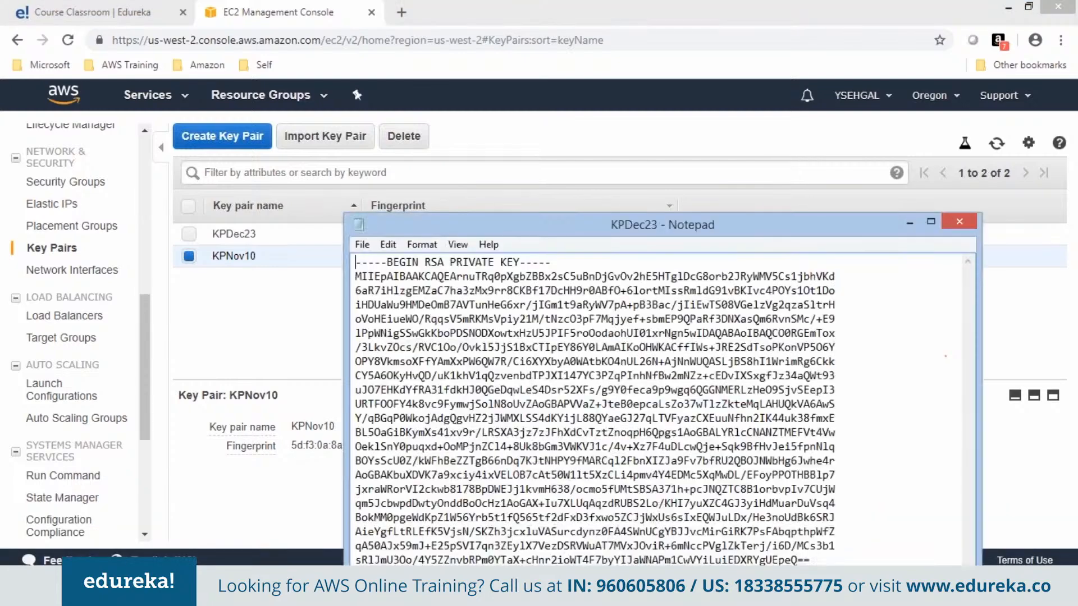
pyautogui.click(362, 244)
pyautogui.click(410, 315)
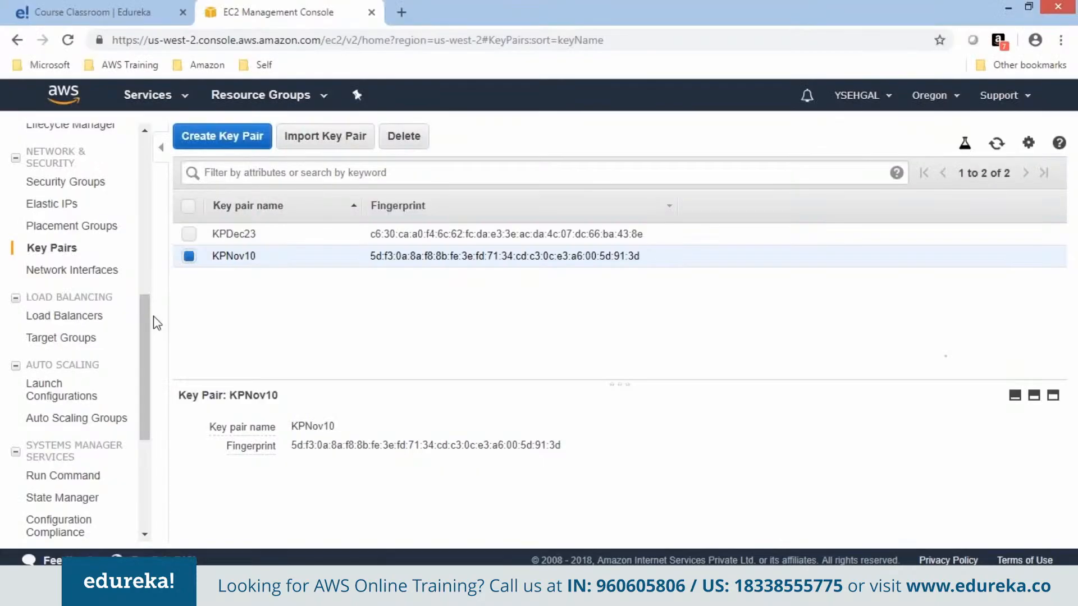
# Step: Start launching a new EC2 instance from the 64-bit (x86) Amazon Linux AMI 2018.03.0 (HVM), SSD Volume Type
pyautogui.scroll(5, 151, 317)
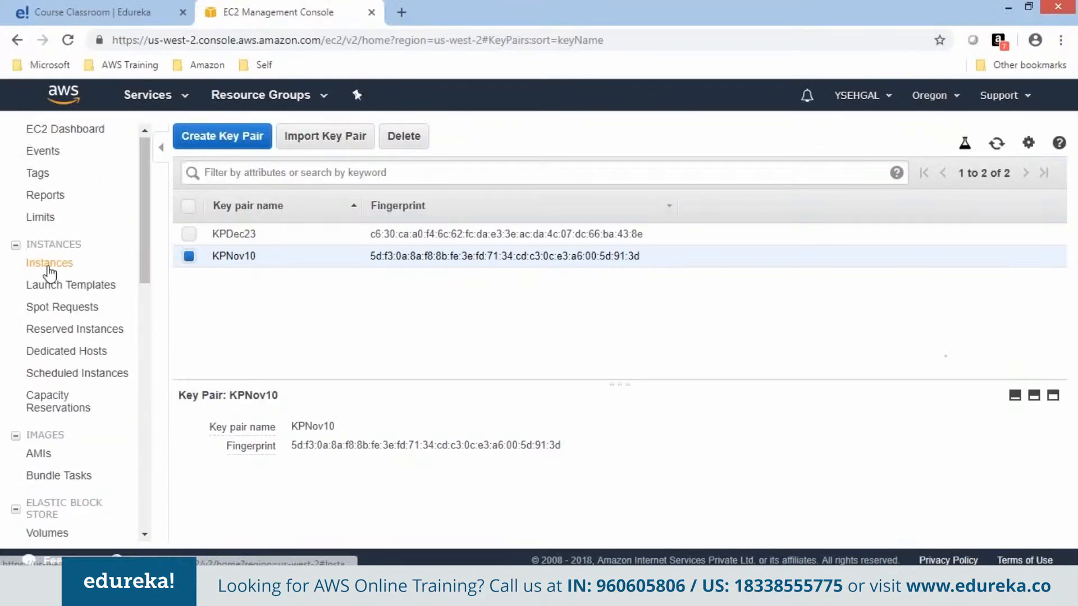
pyautogui.click(49, 264)
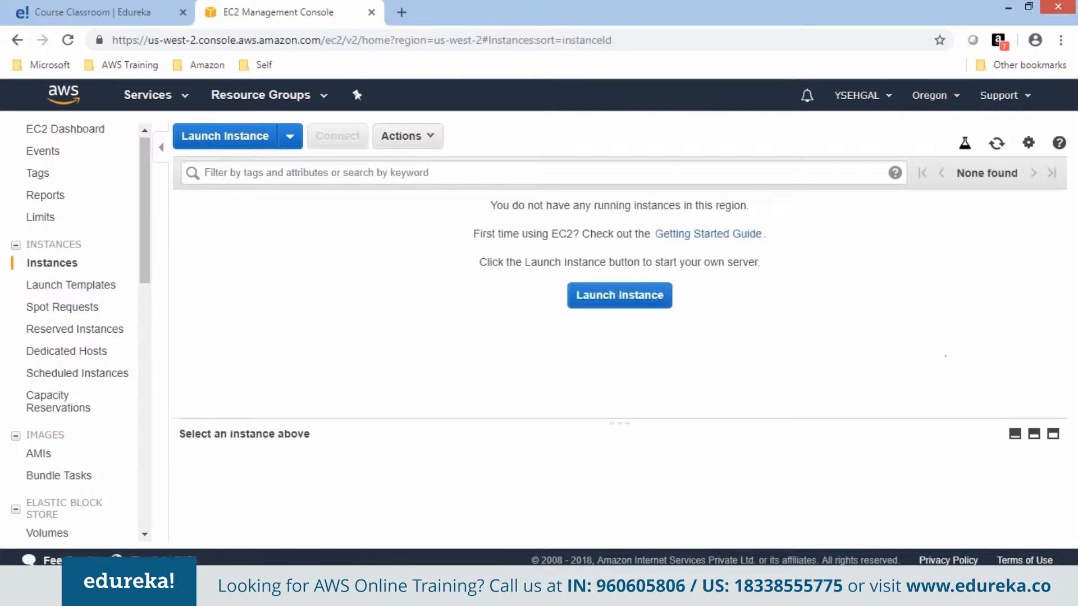
pyautogui.click(242, 140)
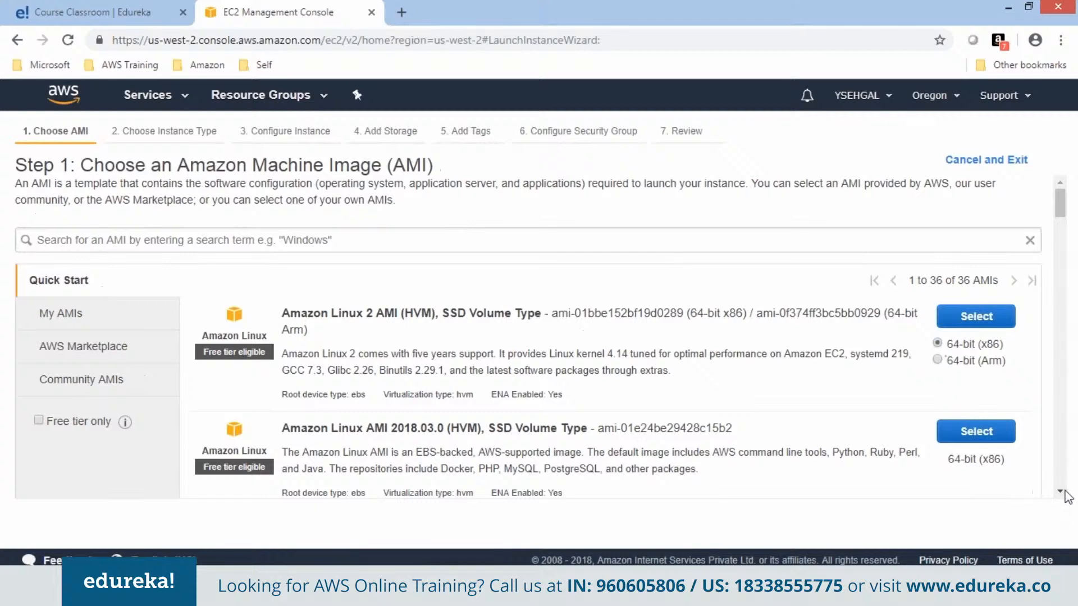
pyautogui.scroll(-3, 1061, 494)
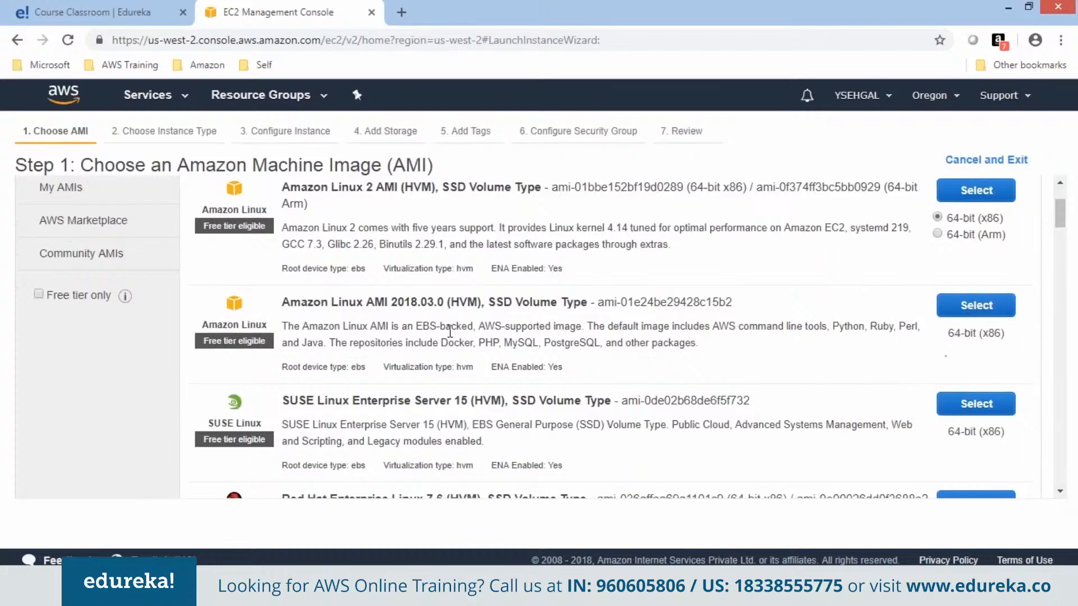
pyautogui.moveTo(233, 319); pyautogui.dragTo(277, 345)
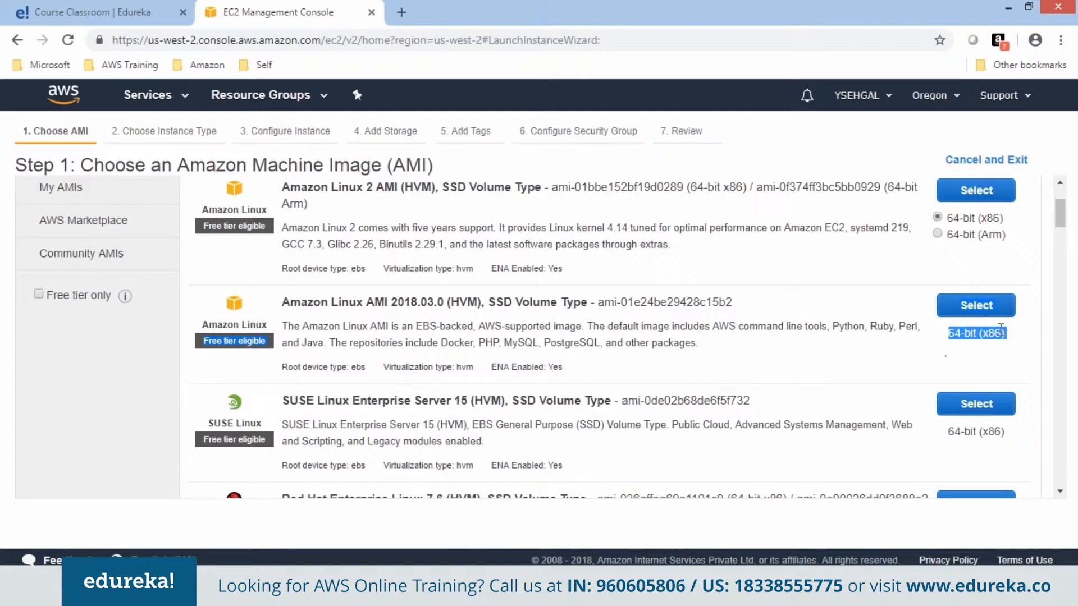
pyautogui.click(977, 307)
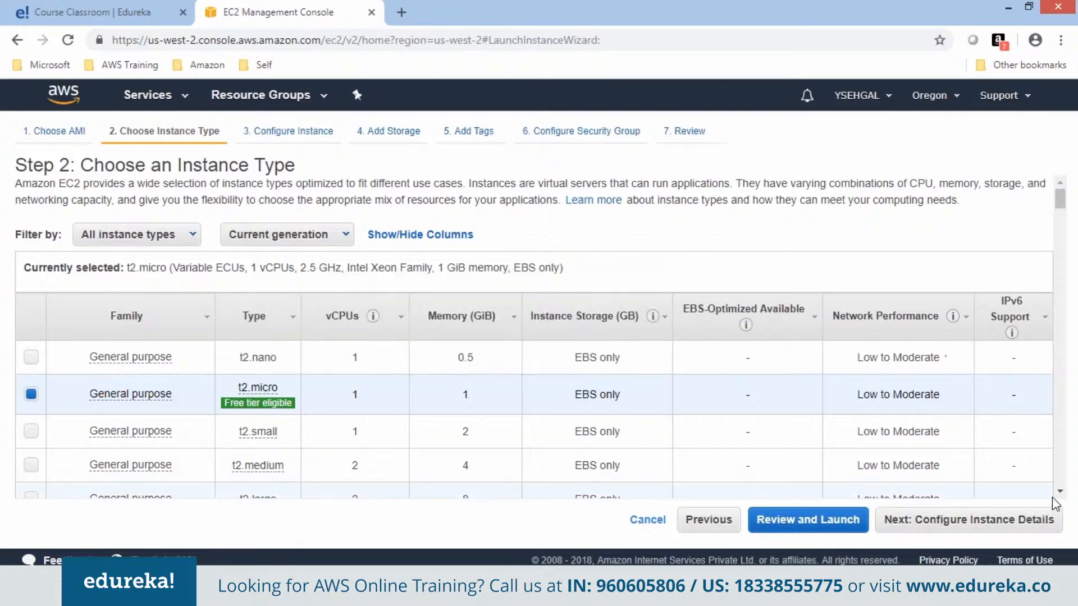
# Step: Look through the available instance families, keep the t2.micro type and continue to the instance details
pyautogui.scroll(-10, 1055, 503)
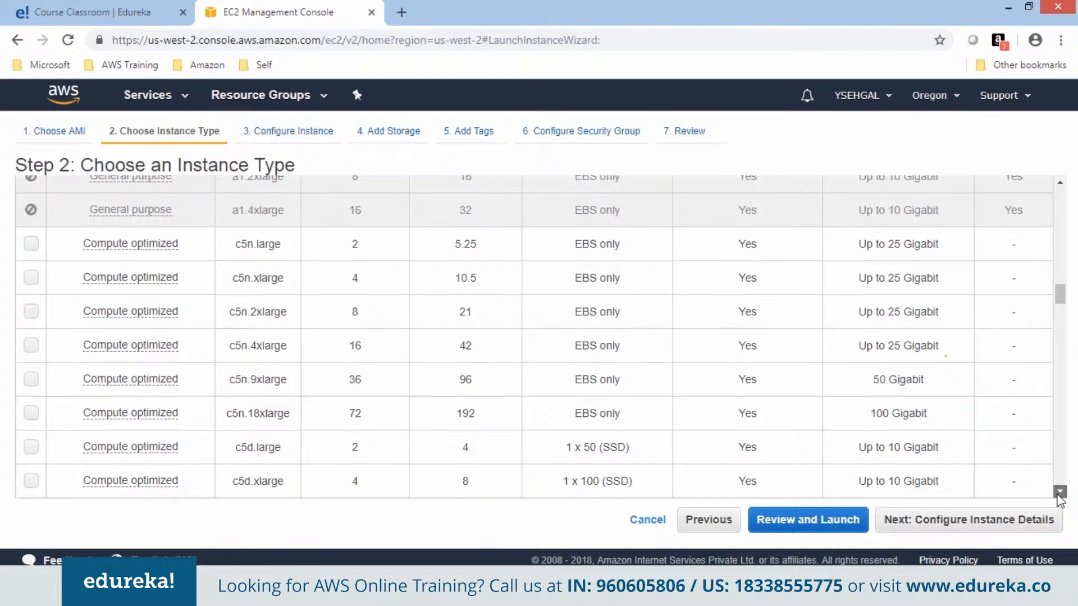
pyautogui.scroll(-8, 1060, 499)
pyautogui.scroll(-5, 1060, 498)
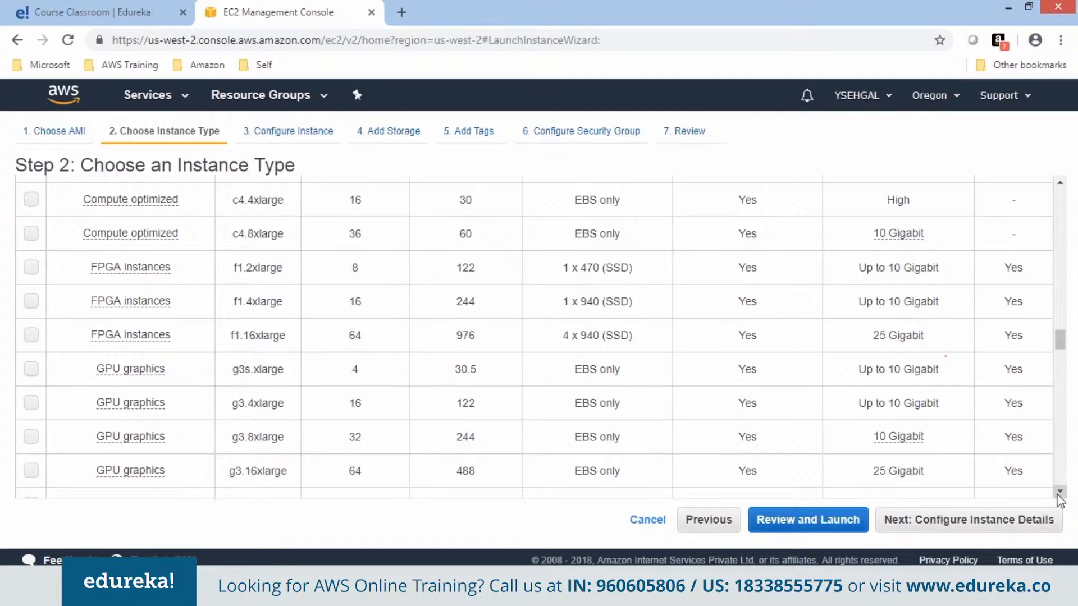
pyautogui.scroll(-10, 1060, 498)
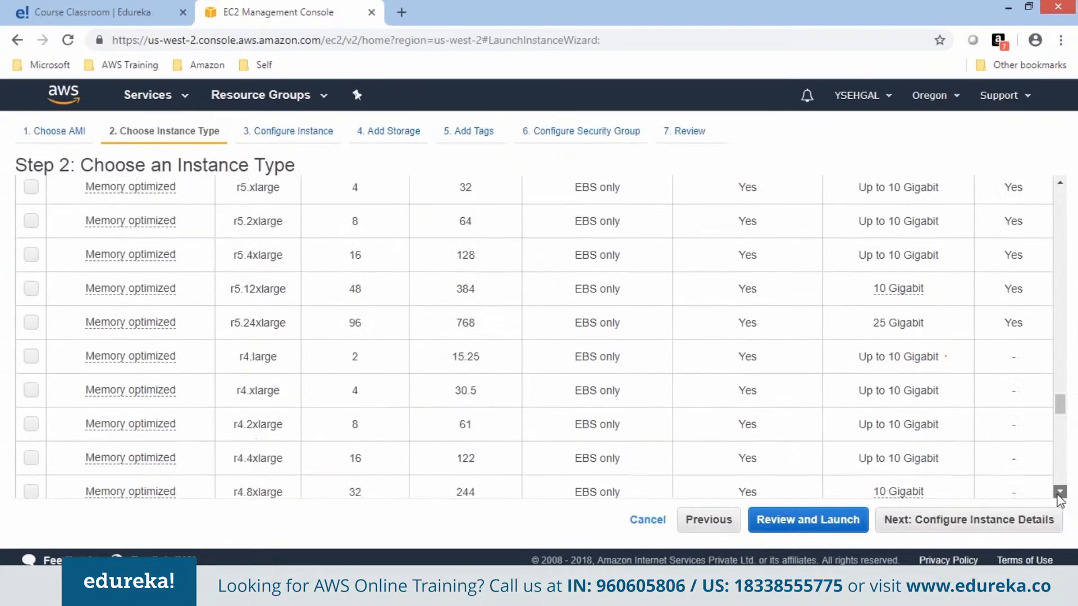
pyautogui.scroll(-10, 1059, 498)
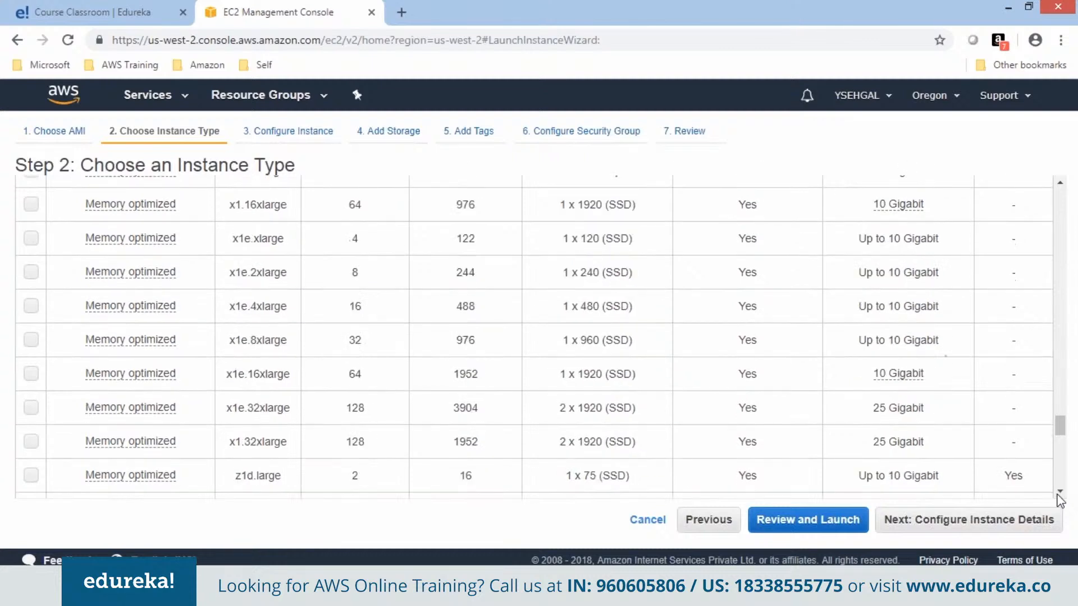
pyautogui.scroll(-7, 1060, 499)
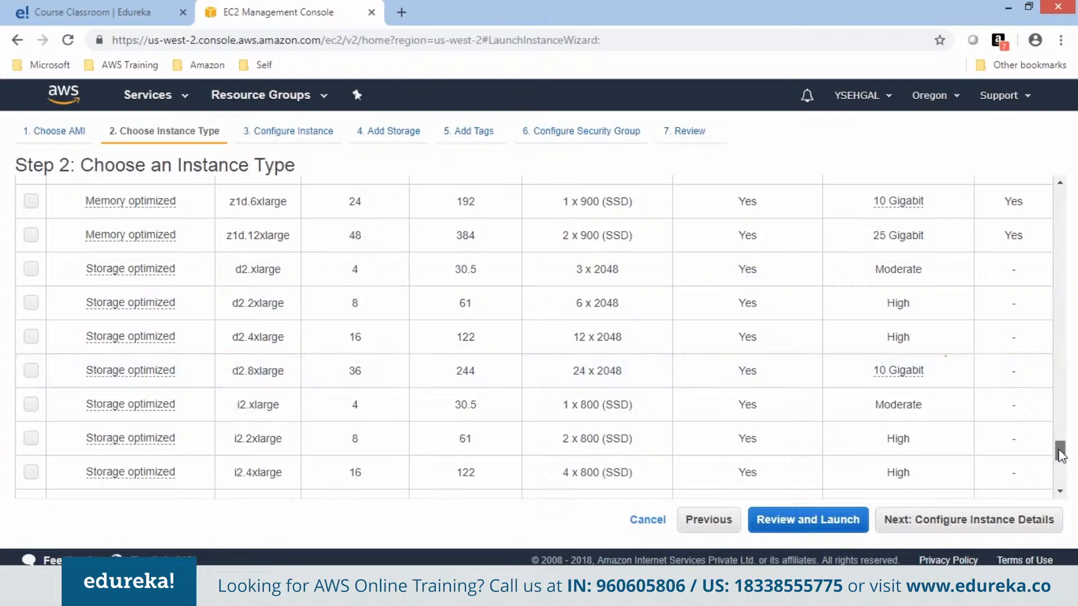
pyautogui.moveTo(1061, 454); pyautogui.dragTo(1035, 137)
pyautogui.scroll(15, 1068, 345)
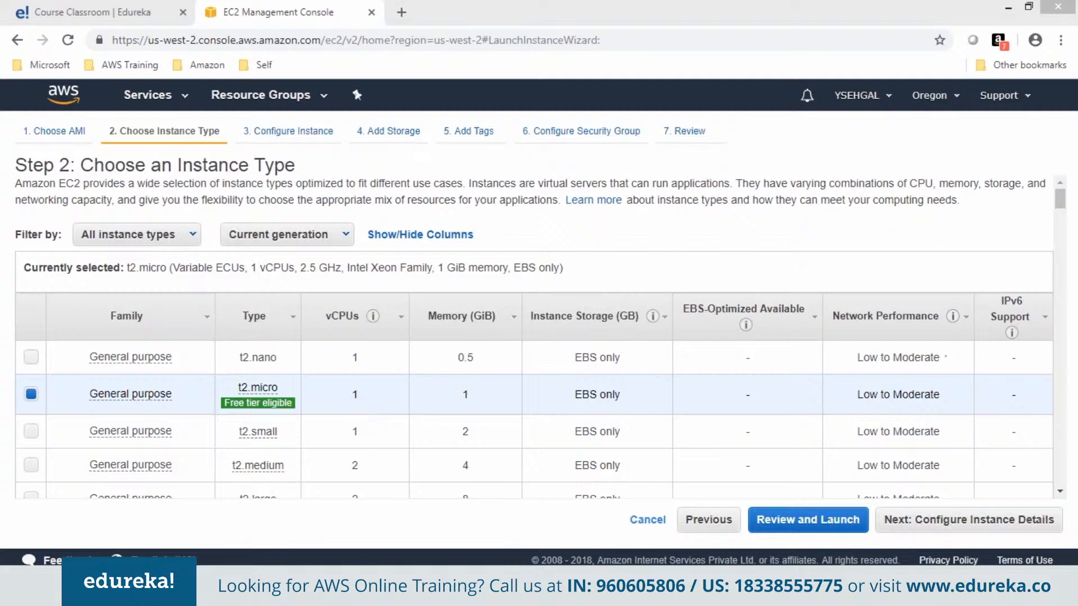
pyautogui.click(977, 526)
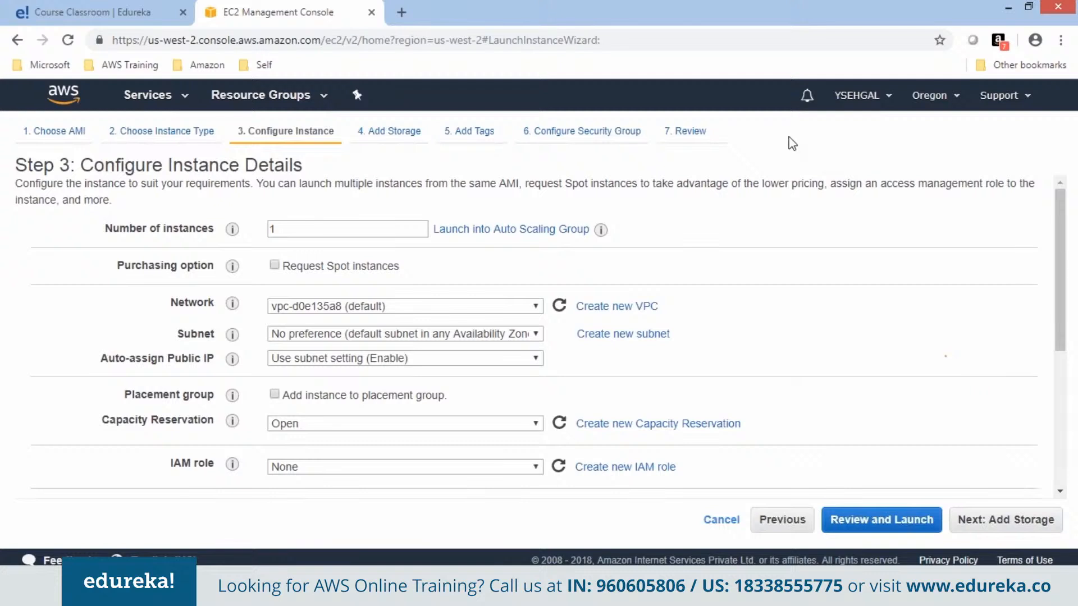
# Step: Review the region's EC2 service limits for instances, EBS and networking in the second EC2 console browser tab
pyautogui.doubleClick(365, 230)
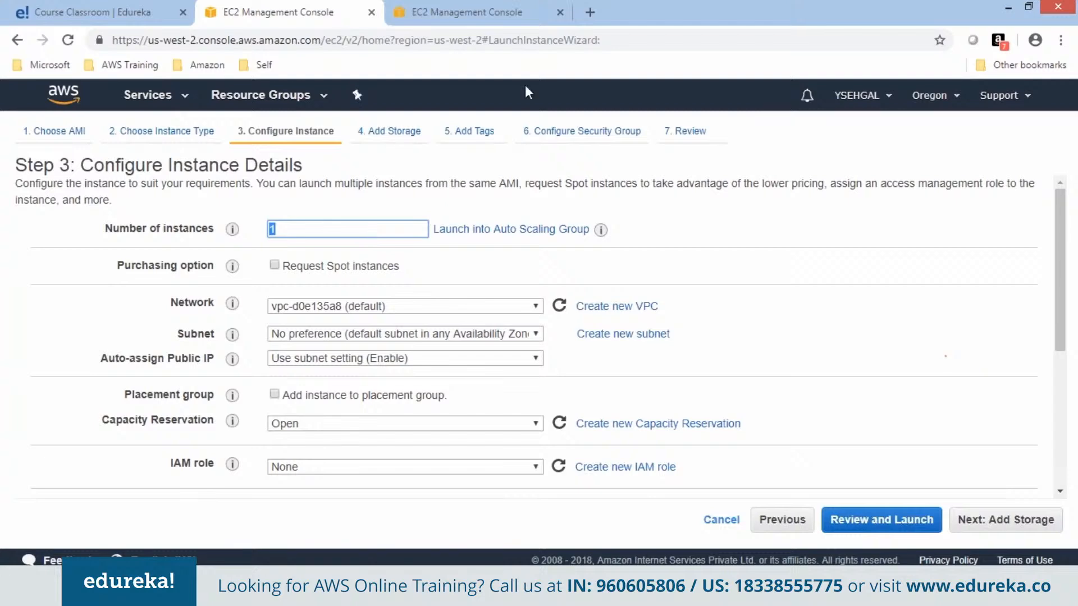
pyautogui.click(467, 12)
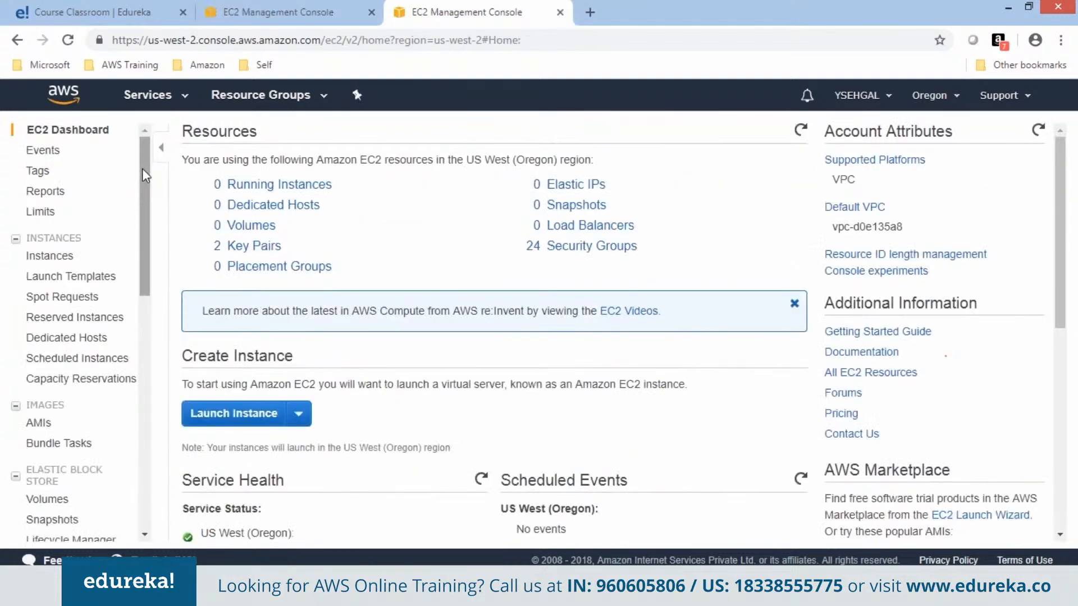
pyautogui.click(43, 212)
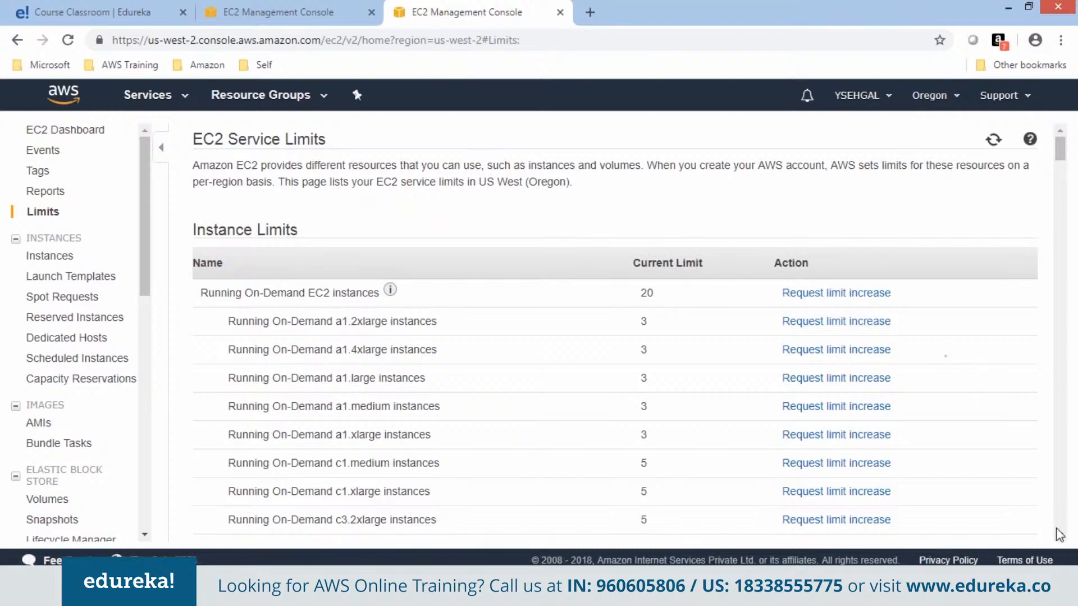
pyautogui.click(1060, 480)
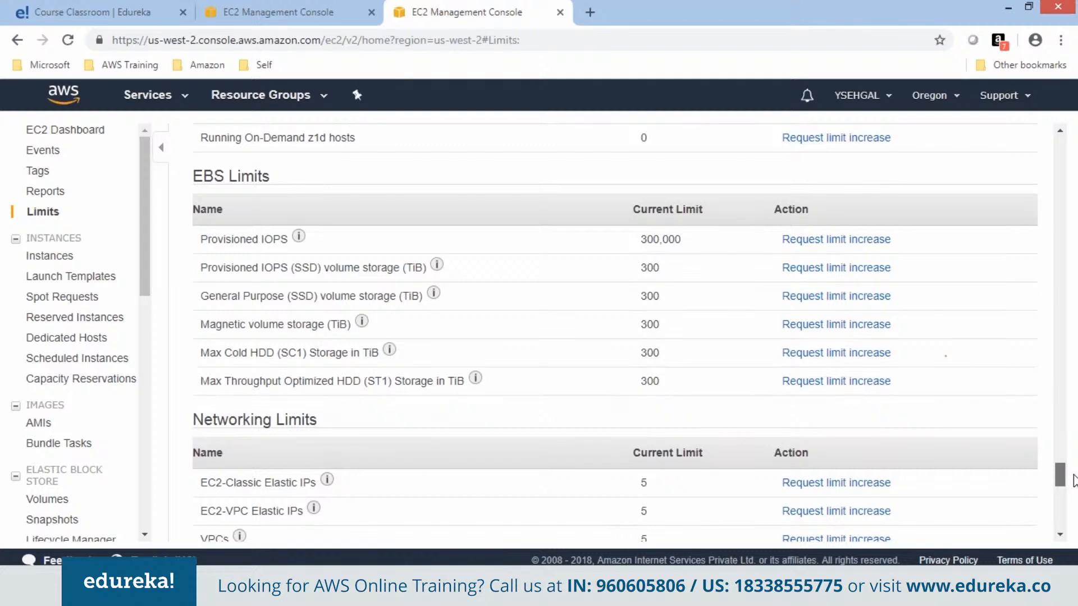
pyautogui.moveTo(1074, 481); pyautogui.dragTo(1075, 504)
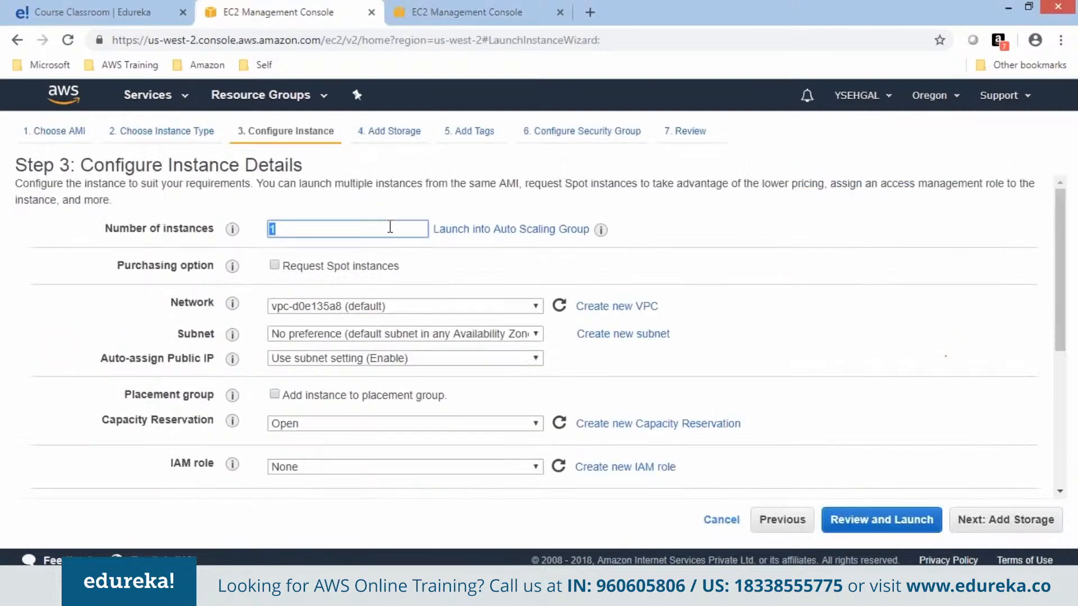
# Step: Return to the launch wizard, keep one instance with the default network details and continue to the storage settings
pyautogui.click(390, 227)
pyautogui.moveTo(571, 276)
pyautogui.mouseDown()
pyautogui.moveTo(300, 266)
pyautogui.moveTo(174, 281)
pyautogui.moveTo(145, 306)
pyautogui.moveTo(542, 323)
pyautogui.moveTo(579, 306)
pyautogui.moveTo(581, 281)
pyautogui.moveTo(570, 275)
pyautogui.mouseUp()
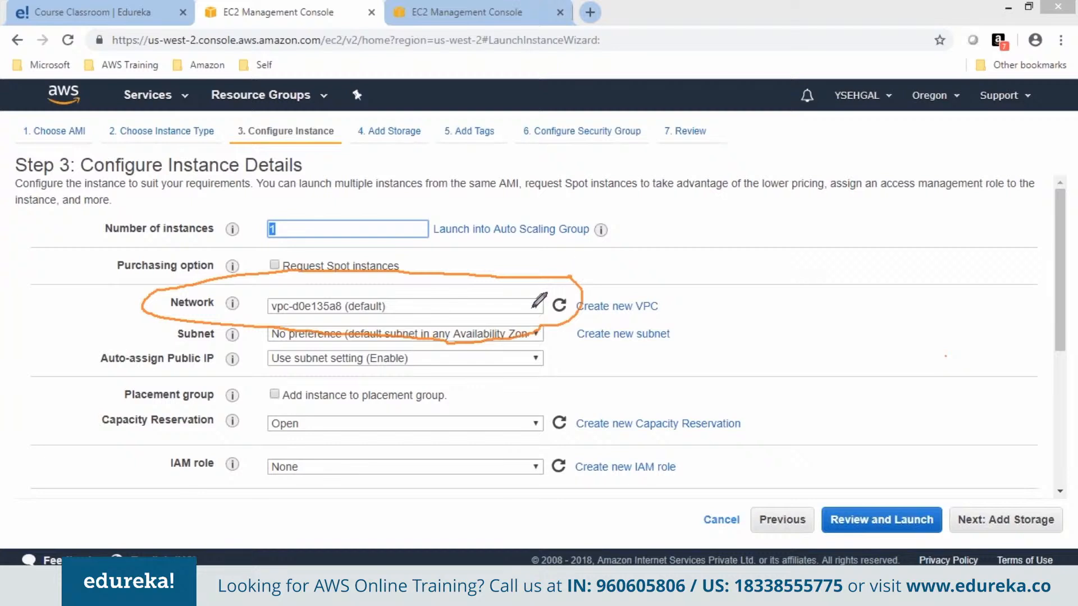
pyautogui.moveTo(522, 310); pyautogui.dragTo(611, 257)
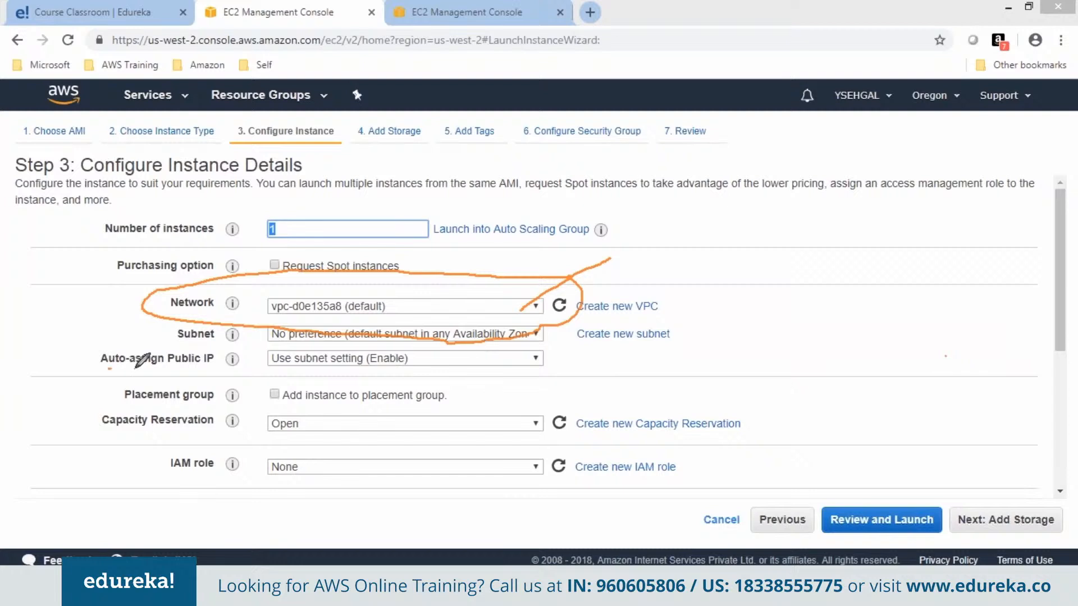
pyautogui.moveTo(108, 370); pyautogui.dragTo(207, 367)
pyautogui.moveTo(1059, 242); pyautogui.dragTo(1069, 511)
pyautogui.click(1044, 518)
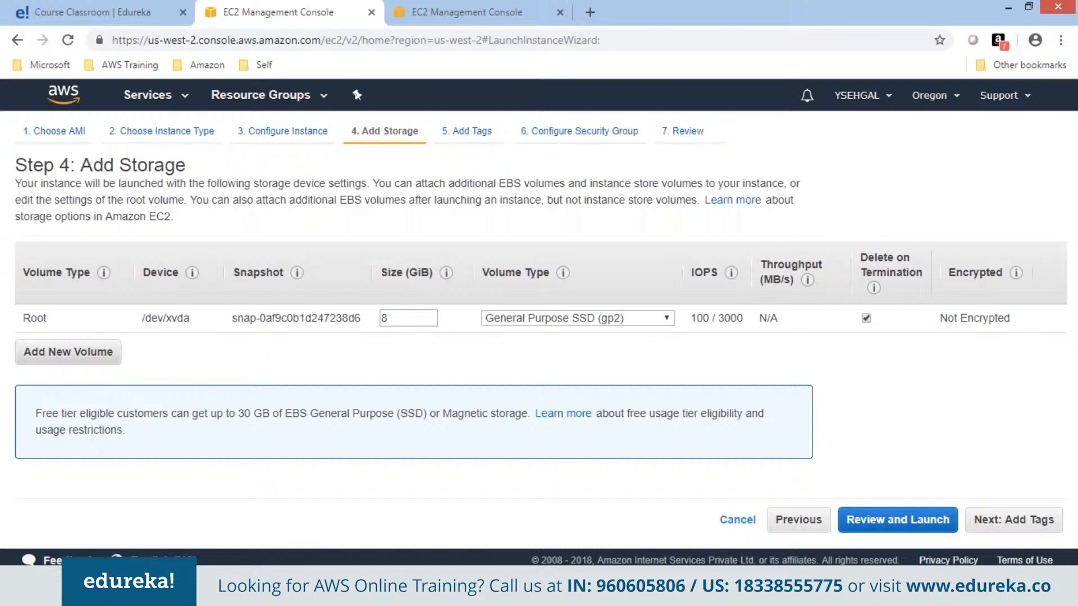
# Step: Keep the default 8 GiB General Purpose SSD (gp2) root volume and continue to the instance tags
pyautogui.moveTo(56, 320); pyautogui.dragTo(22, 322)
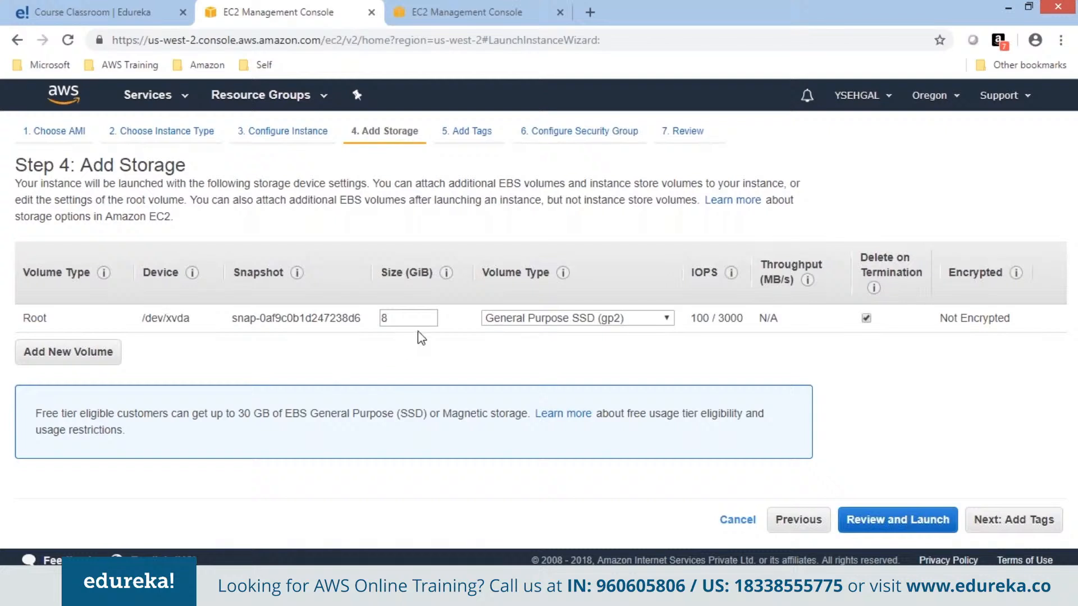
pyautogui.doubleClick(414, 314)
pyautogui.click(437, 342)
pyautogui.click(1007, 520)
# Step: Add a Name tag with the value Web1 and a Project tag with the value ABC
pyautogui.write('Name')
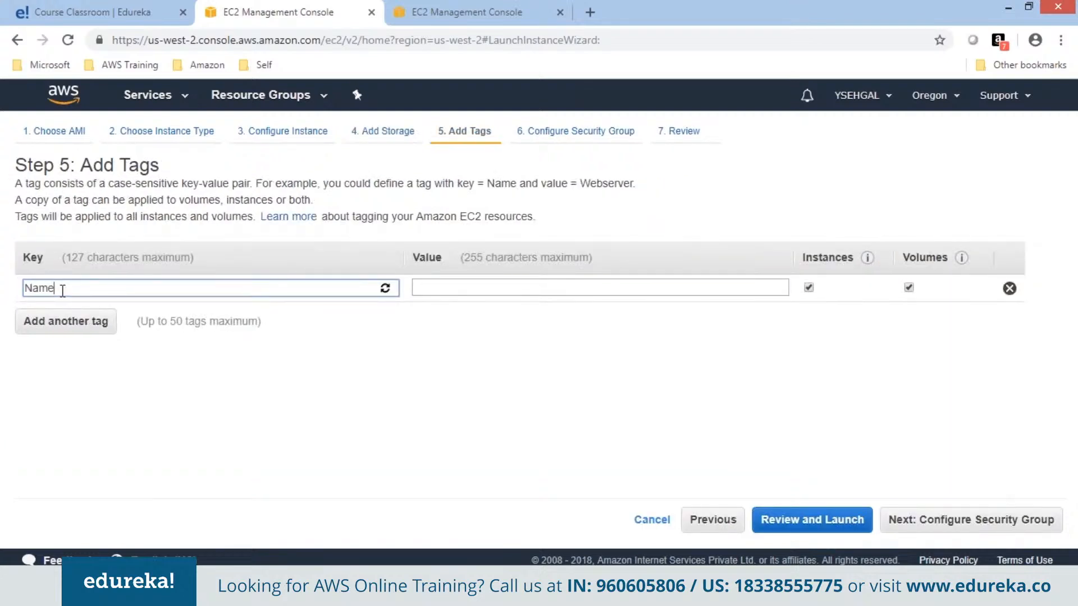
pyautogui.press('Tab')
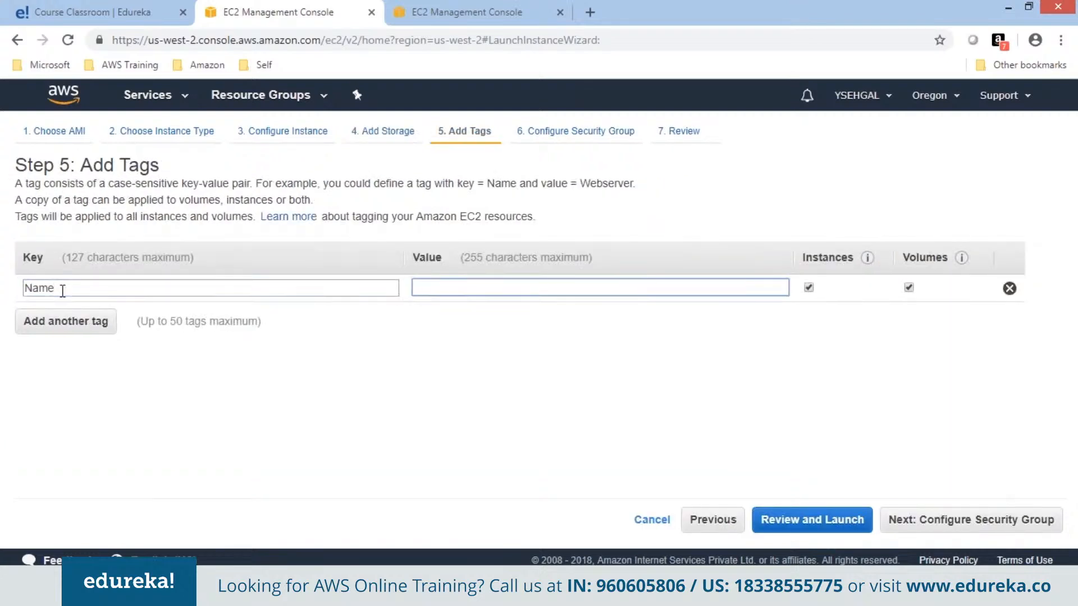
pyautogui.write('Web1')
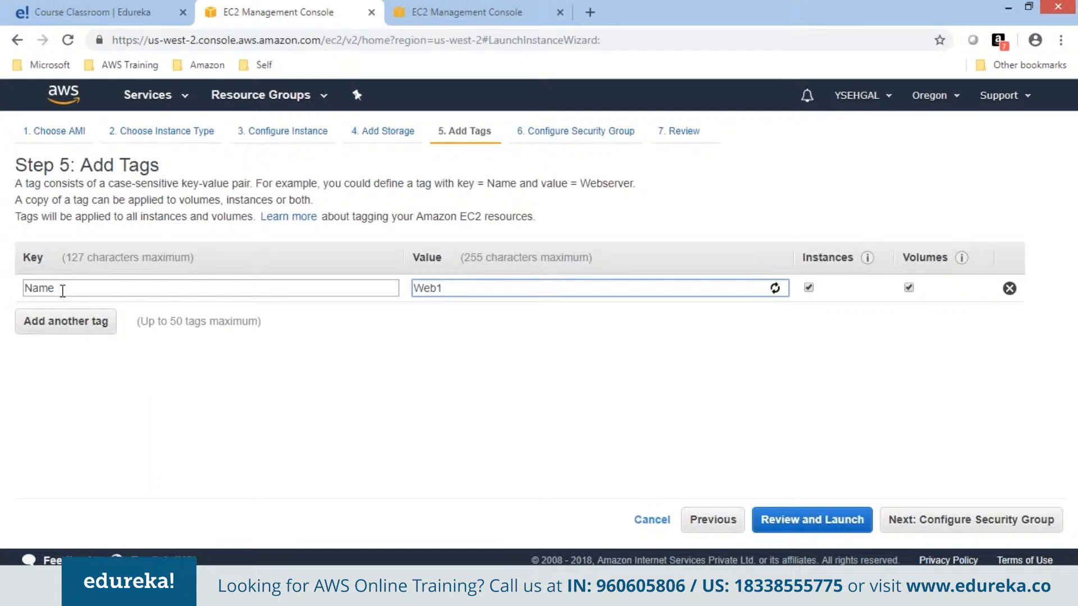
pyautogui.click(41, 329)
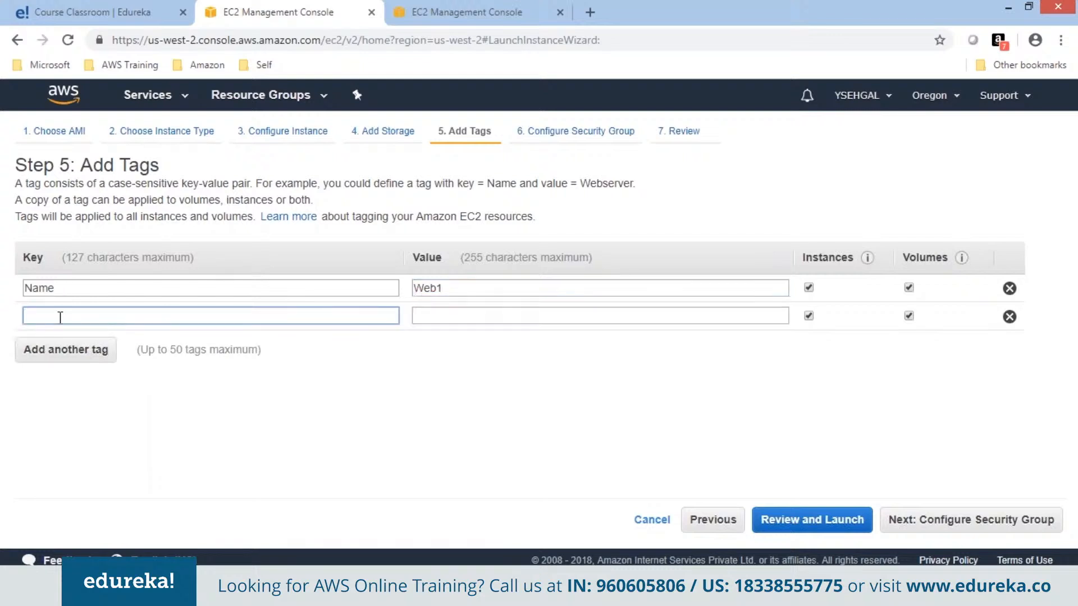
pyautogui.write('Project')
pyautogui.press('Tab')
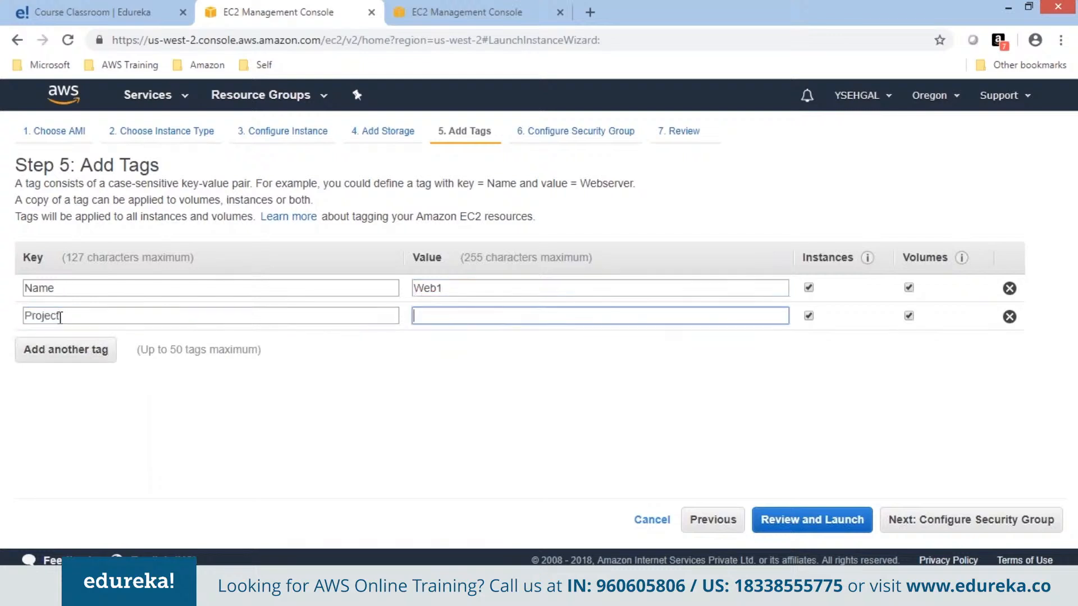
pyautogui.write('ABC')
# Step: Add a third tag with the key CostCenter and the value 001
pyautogui.click(67, 355)
pyautogui.write('C')
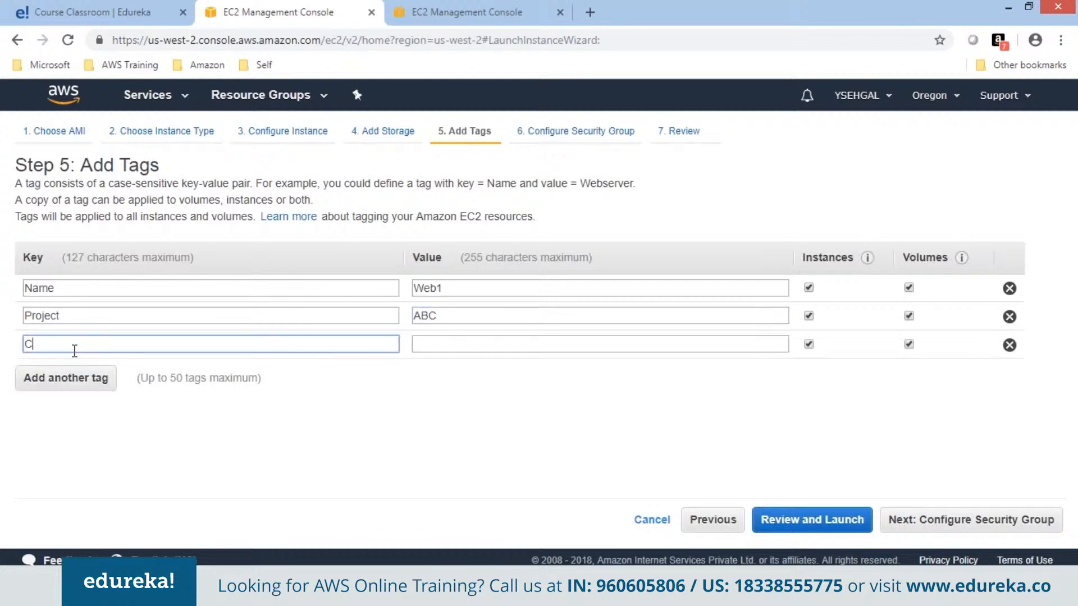
pyautogui.write('ostCentrer')
pyautogui.click(500, 343)
pyautogui.write('001')
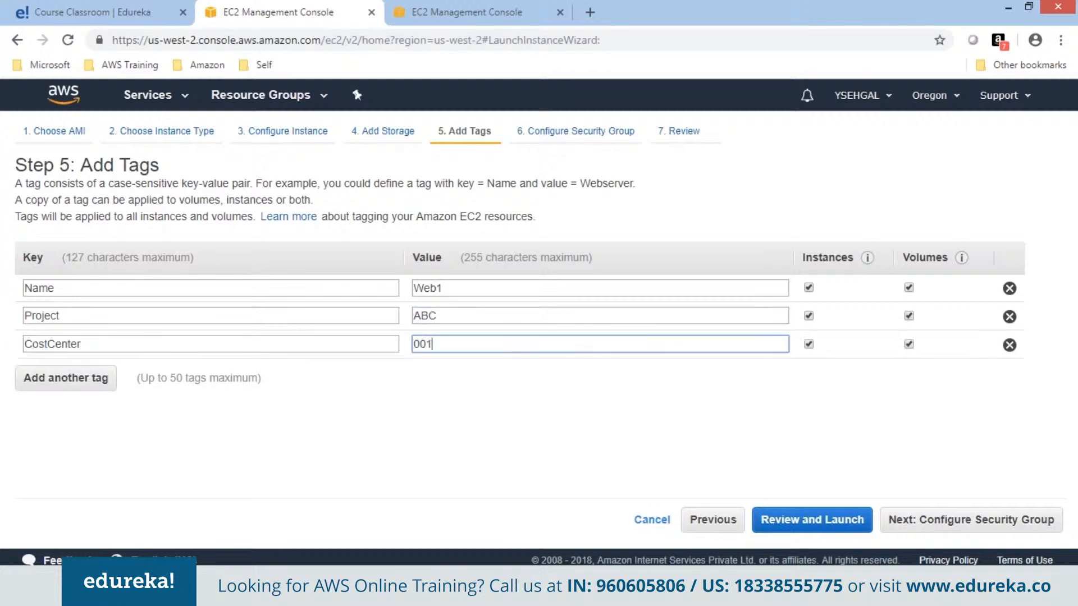
pyautogui.click(544, 416)
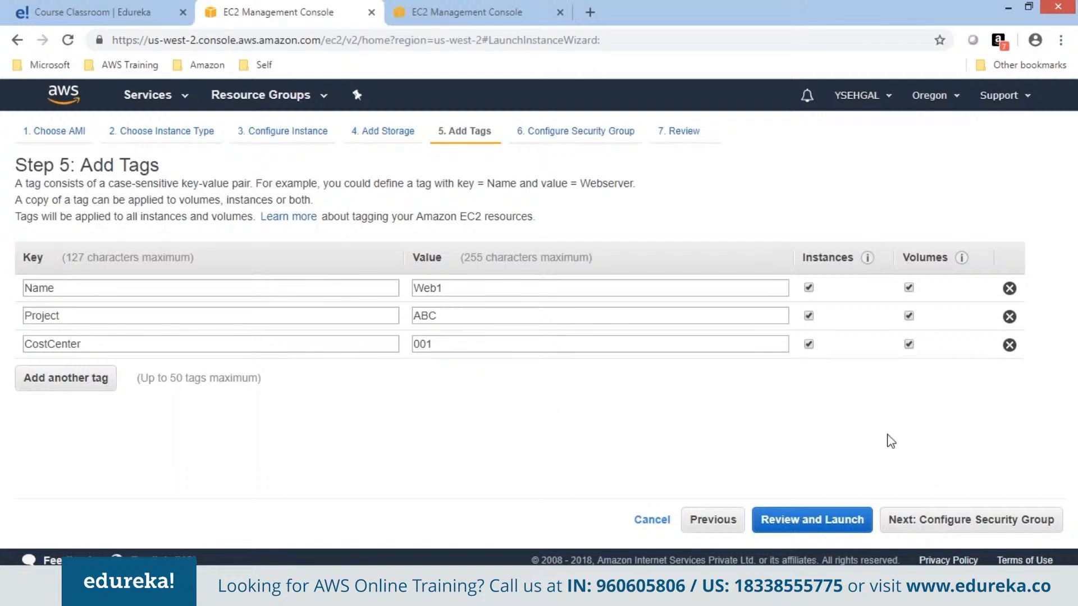
# Step: Continue to the security group settings and look through the existing security groups
pyautogui.click(968, 525)
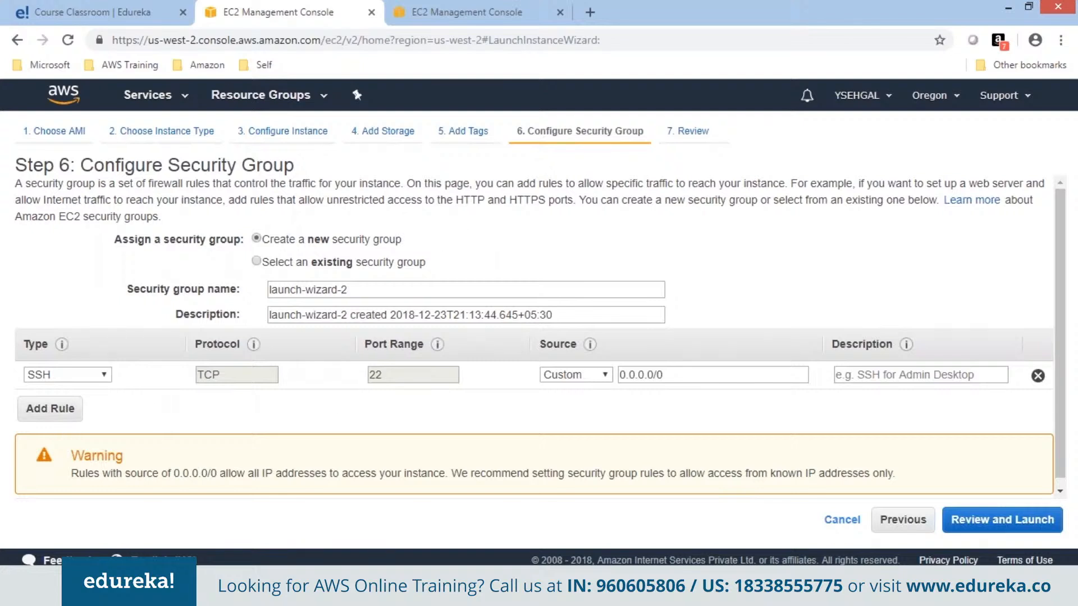
pyautogui.click(303, 268)
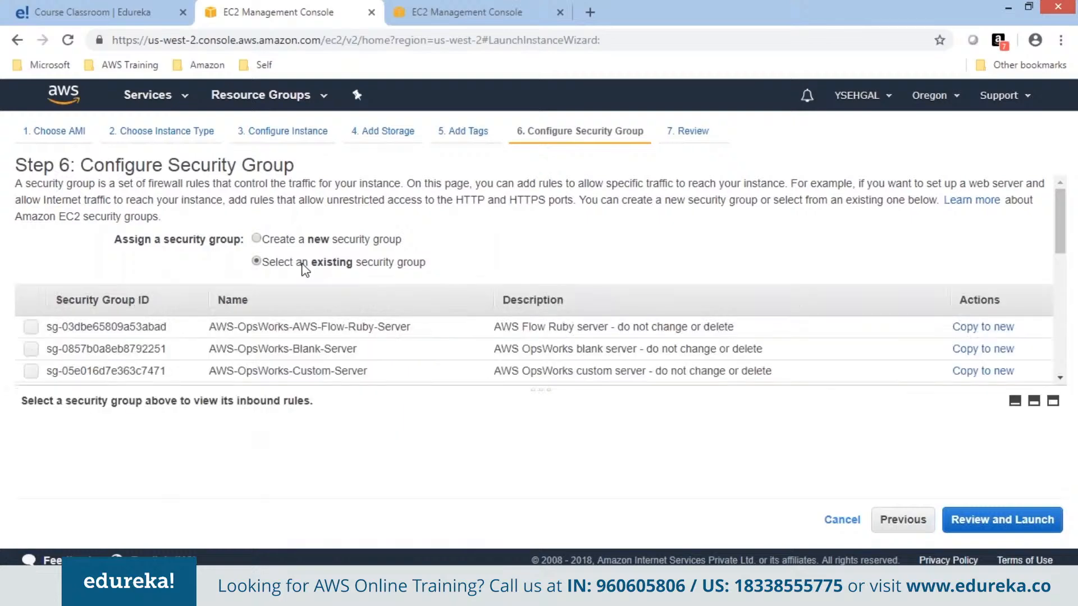
pyautogui.scroll(-5, 1062, 381)
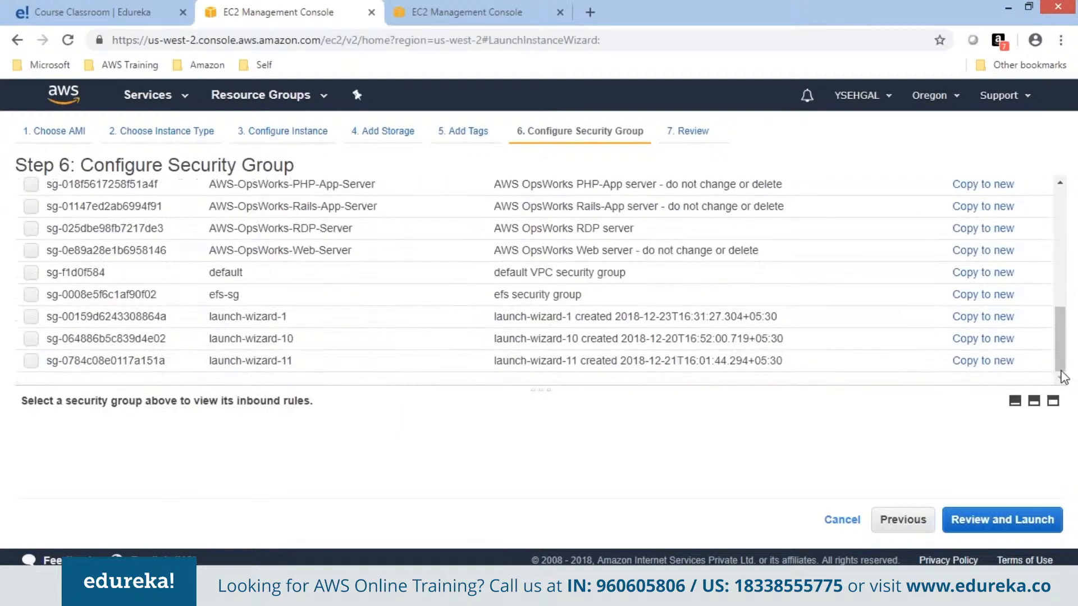
pyautogui.moveTo(1059, 359); pyautogui.dragTo(1059, 274)
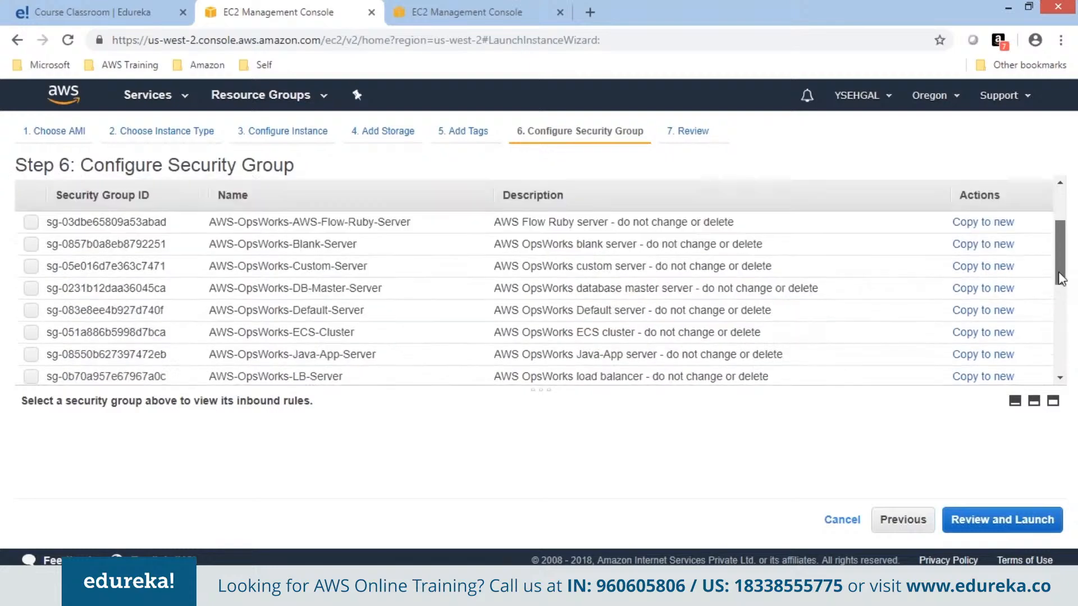
pyautogui.moveTo(499, 390); pyautogui.dragTo(499, 434)
pyautogui.moveTo(1060, 319); pyautogui.dragTo(1075, 231)
pyautogui.moveTo(1077, 275)
pyautogui.mouseDown()
pyautogui.moveTo(1076, 403)
pyautogui.moveTo(1069, 269)
pyautogui.mouseUp()
# Step: Choose to create a new security group and name it WebSG
pyautogui.moveTo(279, 239); pyautogui.dragTo(264, 239)
pyautogui.click(264, 239)
pyautogui.write('WebSG')
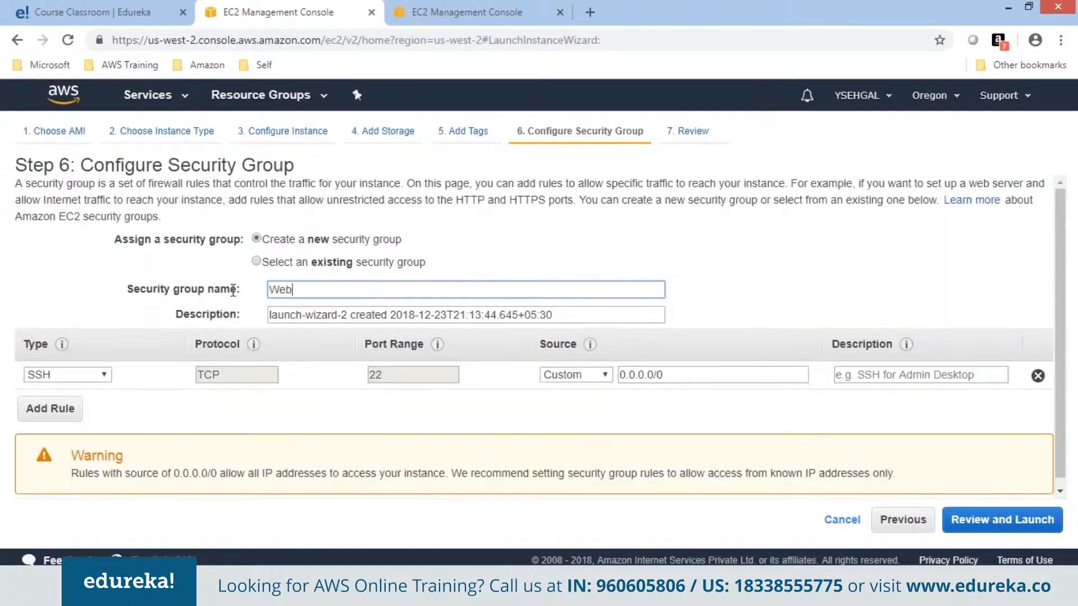
# Step: Add an HTTP rule to the WebSG security group with its default port and source
pyautogui.click(74, 414)
pyautogui.click(100, 404)
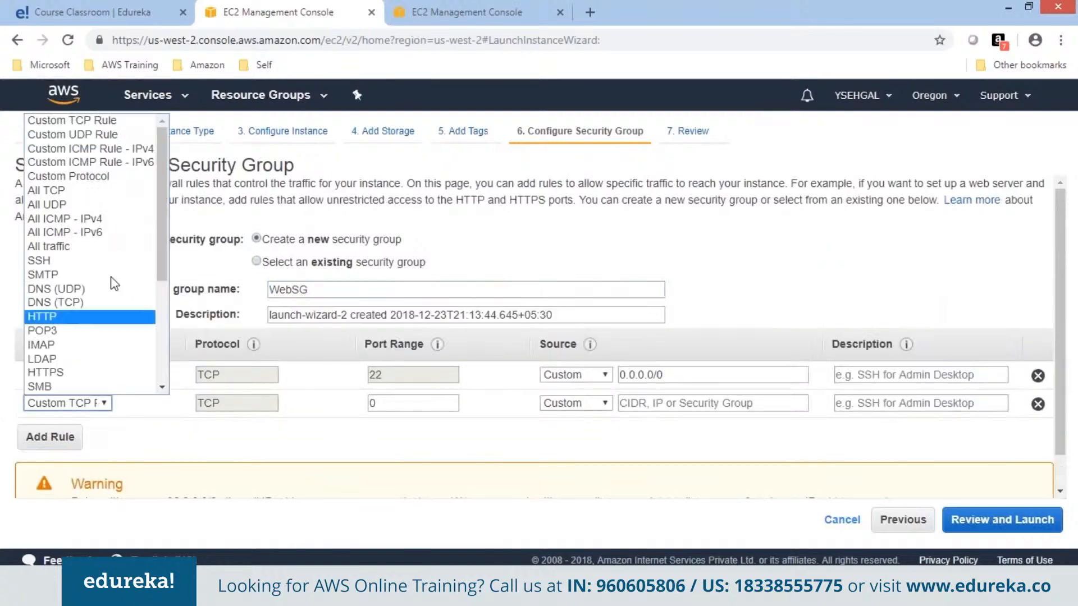
pyautogui.click(50, 317)
pyautogui.moveTo(1072, 349); pyautogui.dragTo(1072, 397)
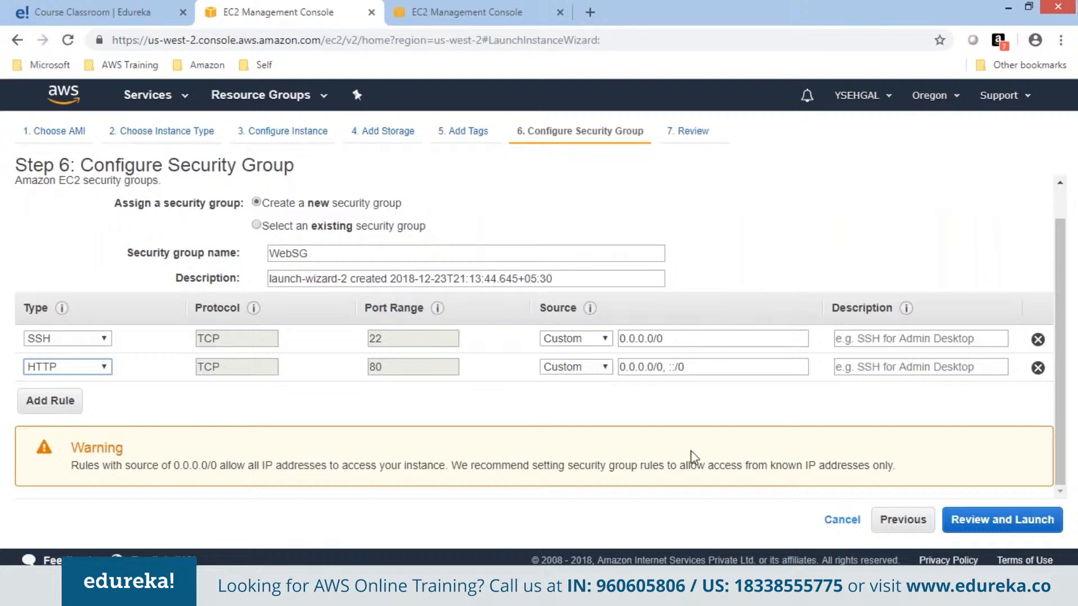
# Step: Continue to the launch review and look over the security group, AMI and instance type summaries
pyautogui.click(939, 517)
pyautogui.scroll(-3, 1071, 432)
pyautogui.scroll(-3, 1071, 432)
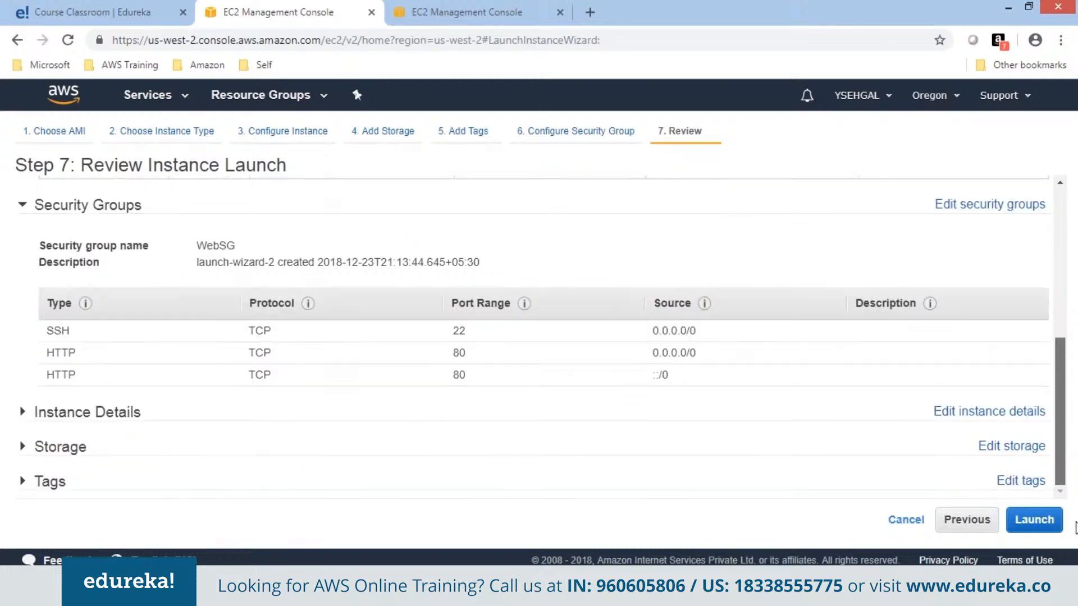
pyautogui.scroll(6, 1048, 276)
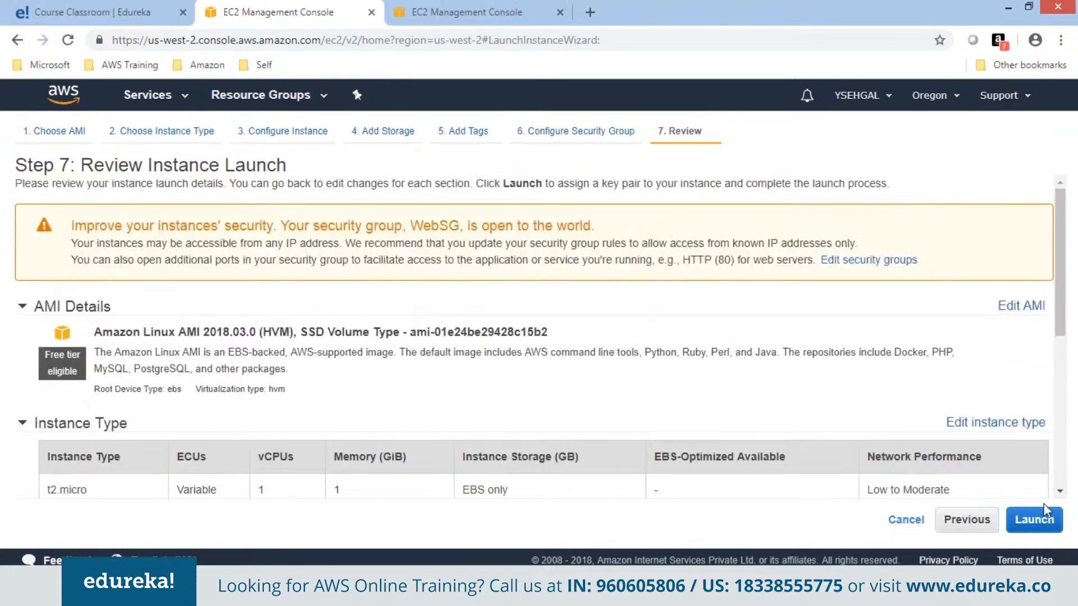
# Step: Launch the instance with the existing key pair KPDec23, acknowledging access to its private key file
pyautogui.click(1036, 520)
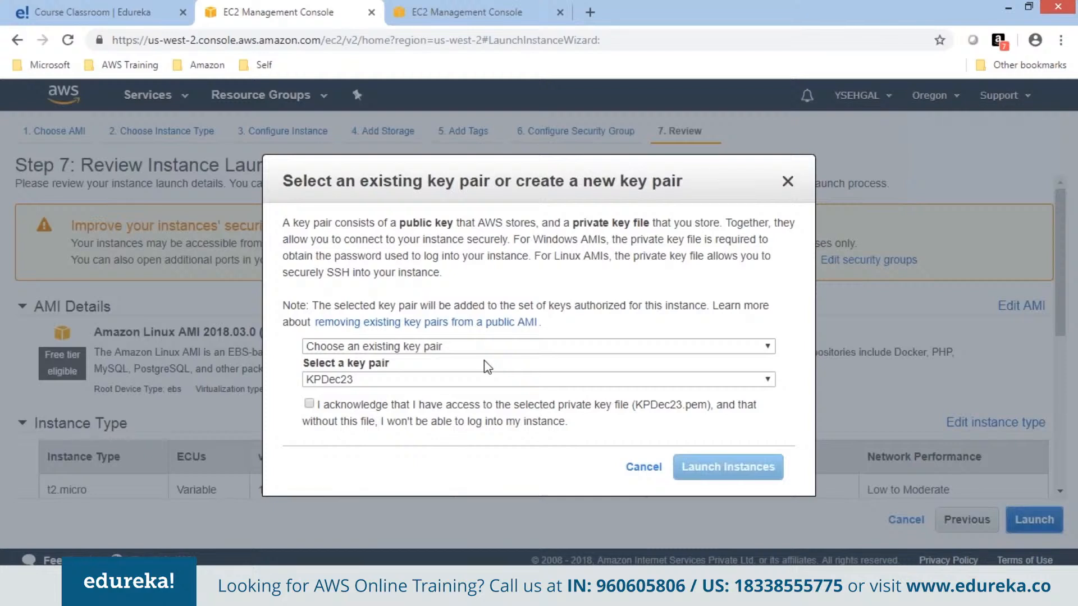
pyautogui.click(530, 347)
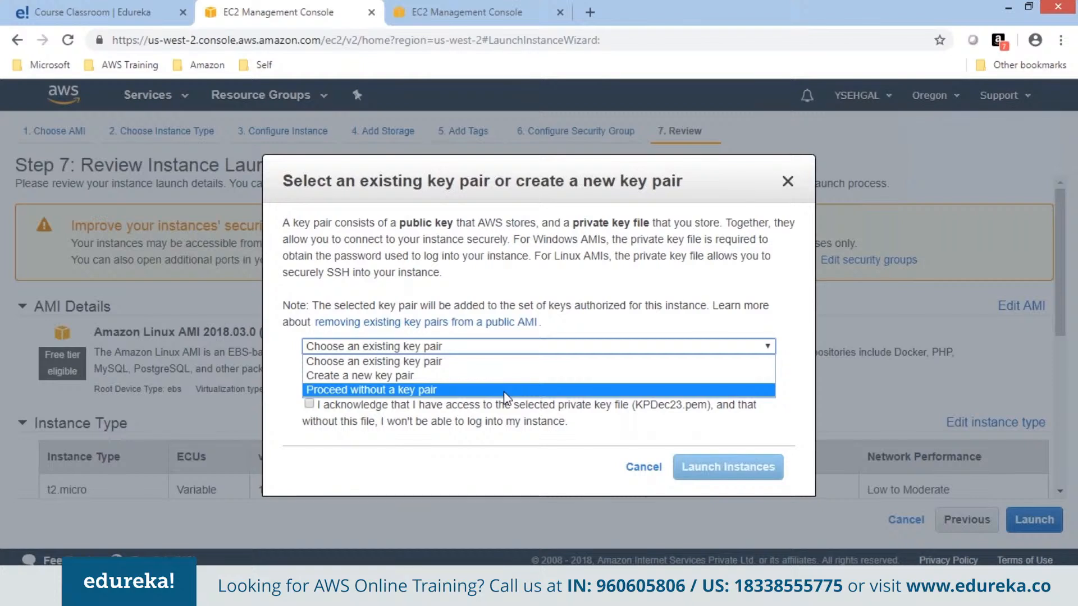
pyautogui.click(503, 362)
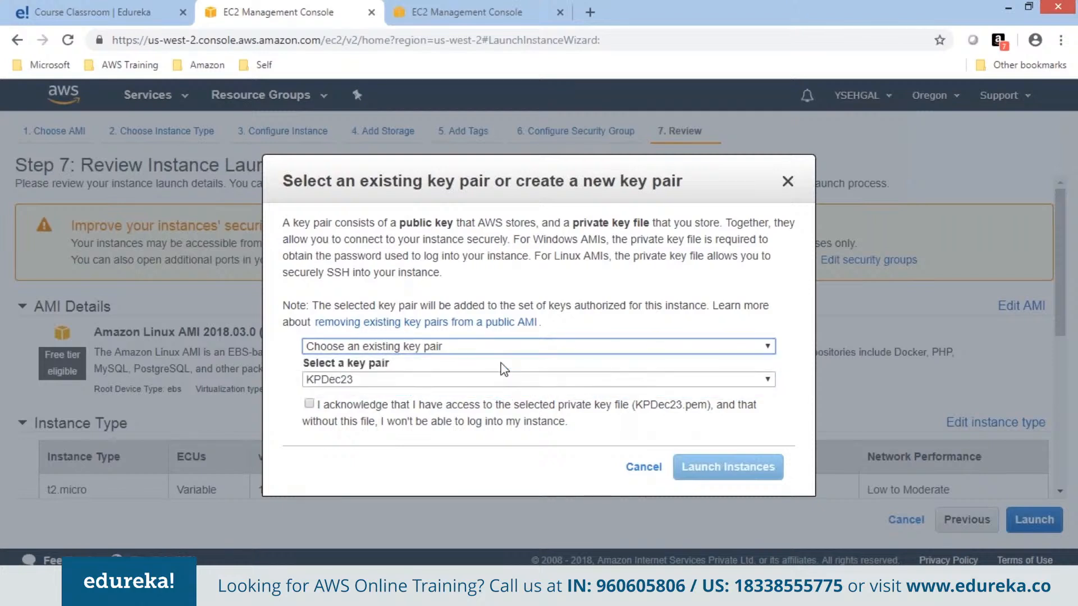
pyautogui.click(309, 403)
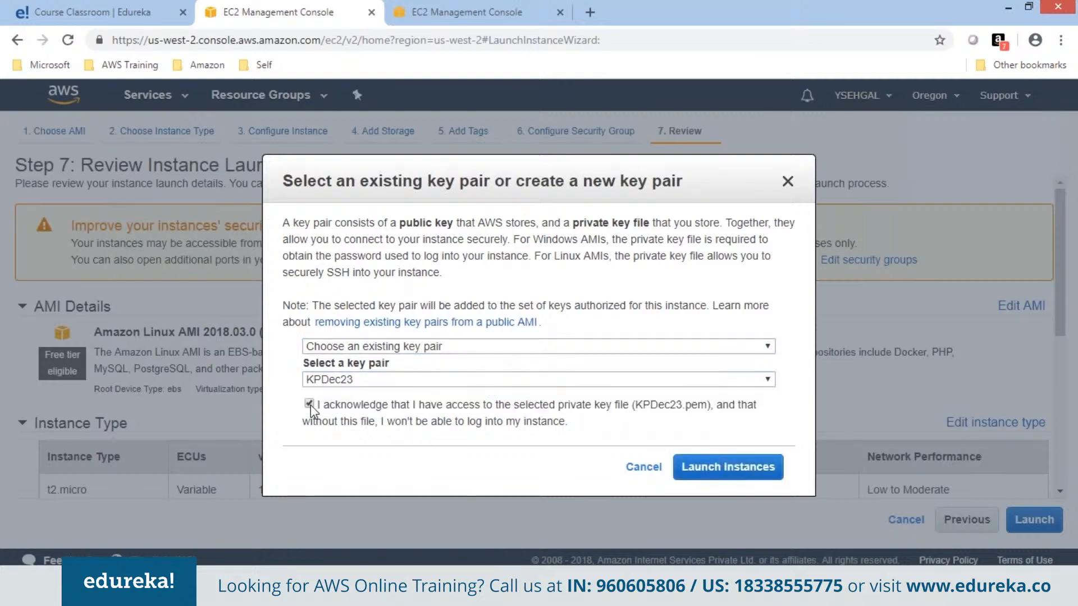
pyautogui.click(728, 467)
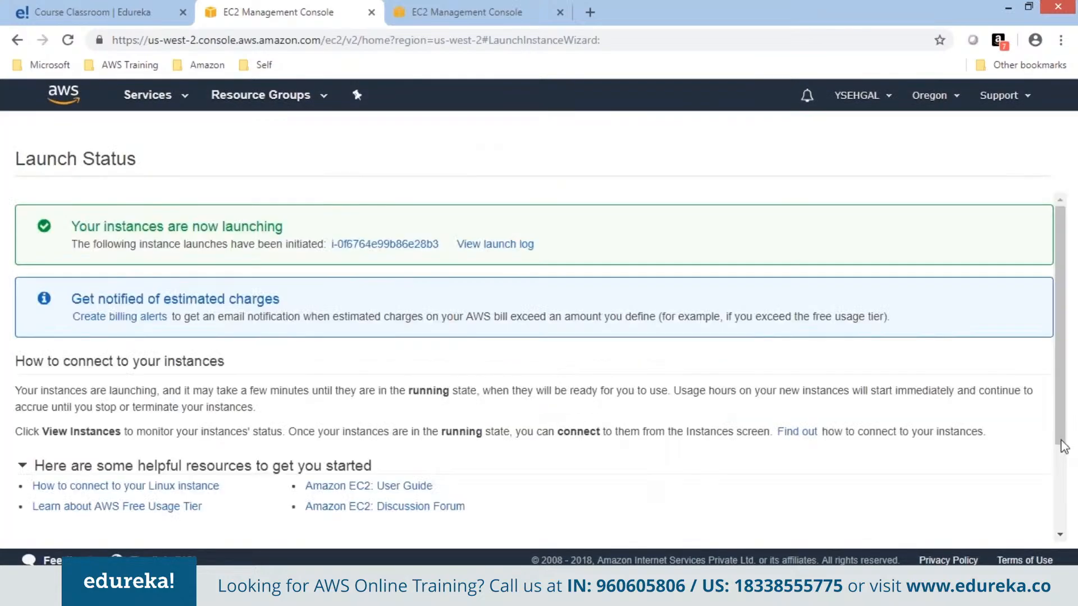
# Step: Open the instances list from the launch status page and look over the Web1 instance's description
pyautogui.scroll(-2, 996, 537)
pyautogui.click(996, 528)
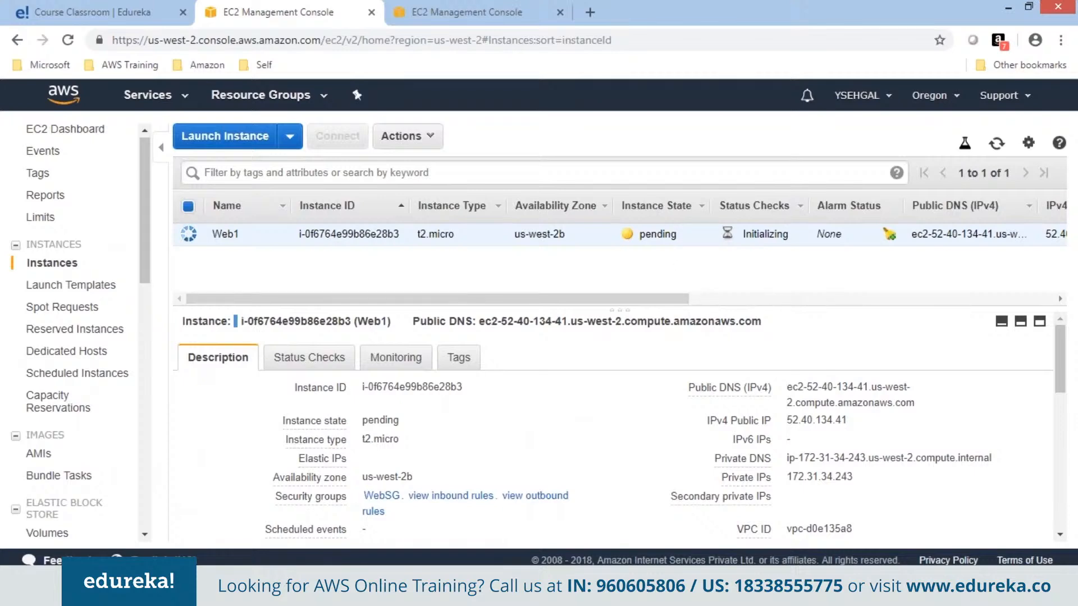
pyautogui.scroll(-1, 1064, 382)
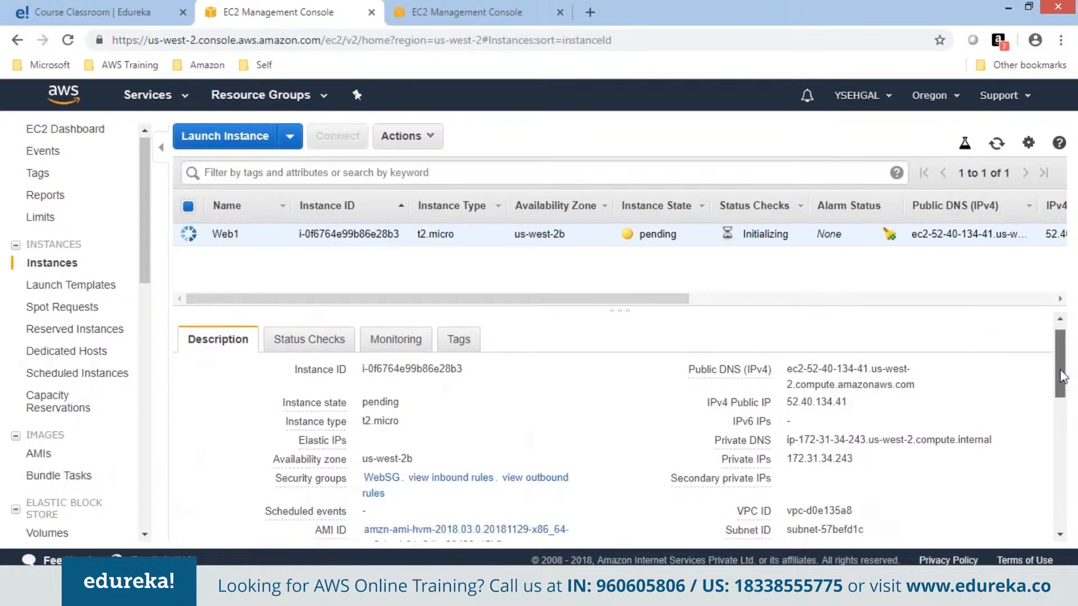
pyautogui.moveTo(1064, 382); pyautogui.dragTo(1069, 350)
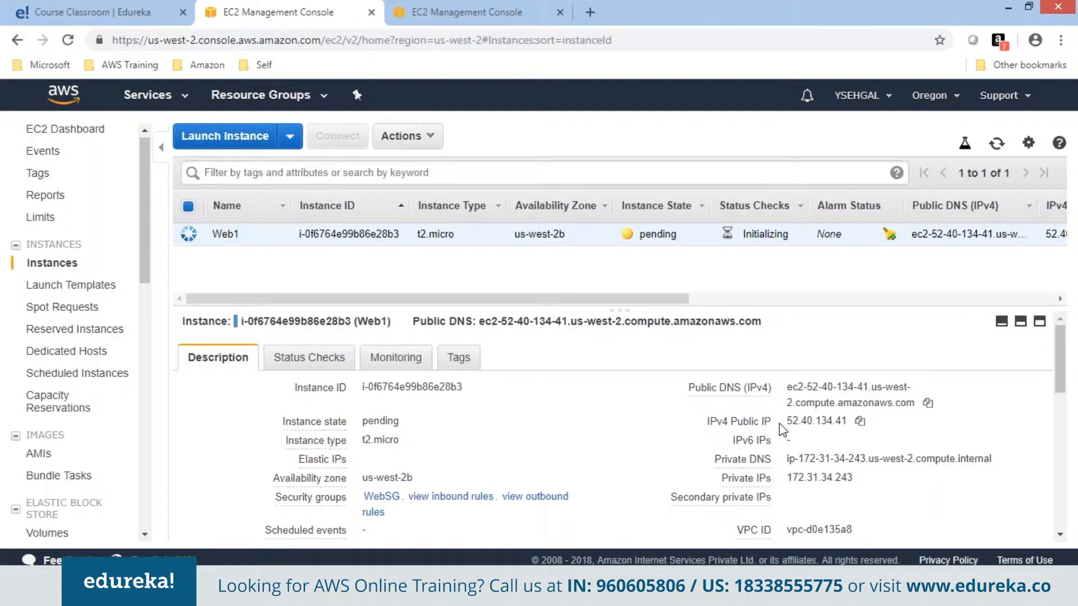
# Step: Examine the IPv4 public IP and the private IP of the Web1 instance
pyautogui.moveTo(787, 420); pyautogui.dragTo(846, 418)
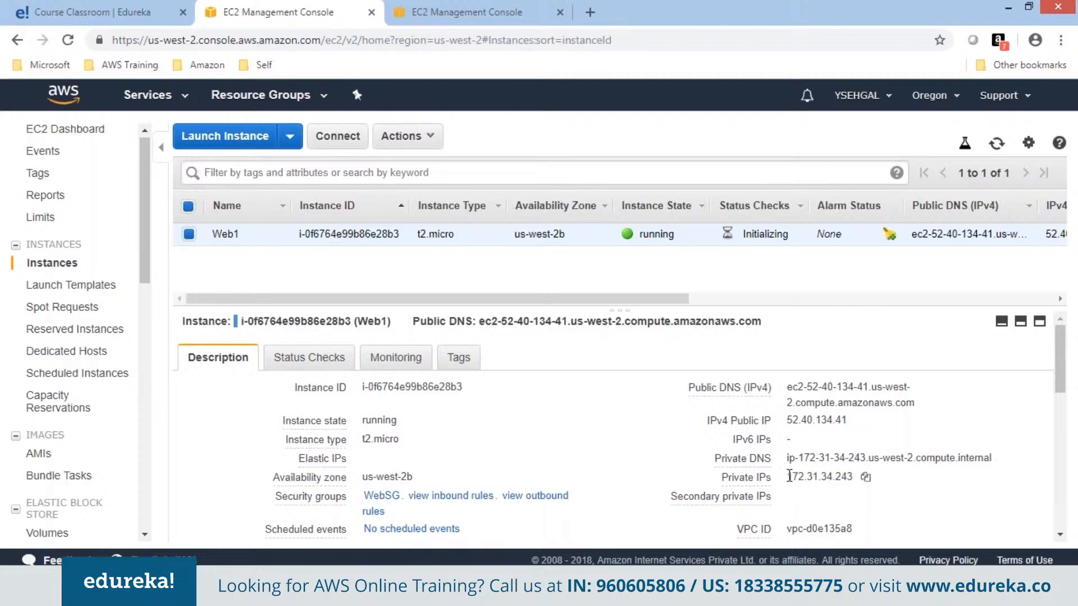
pyautogui.moveTo(788, 477); pyautogui.dragTo(853, 478)
pyautogui.click(850, 490)
pyautogui.doubleClick(795, 476)
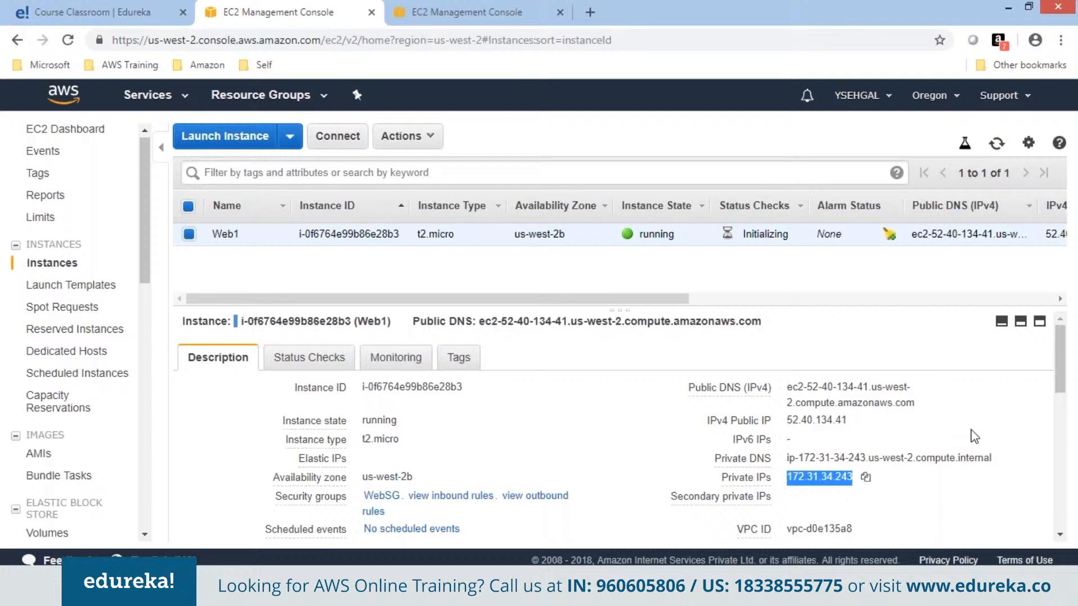
pyautogui.click(1001, 401)
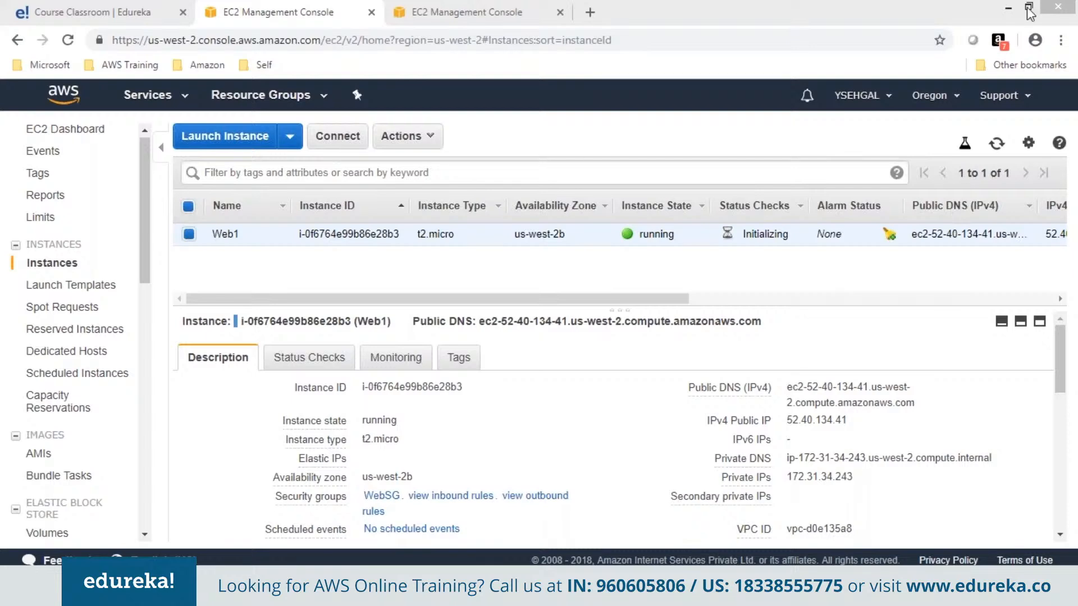
# Step: Minimize the browser and the presentation, close the Temp folder, and start puttygen from the Demo Tools folder
pyautogui.click(1005, 8)
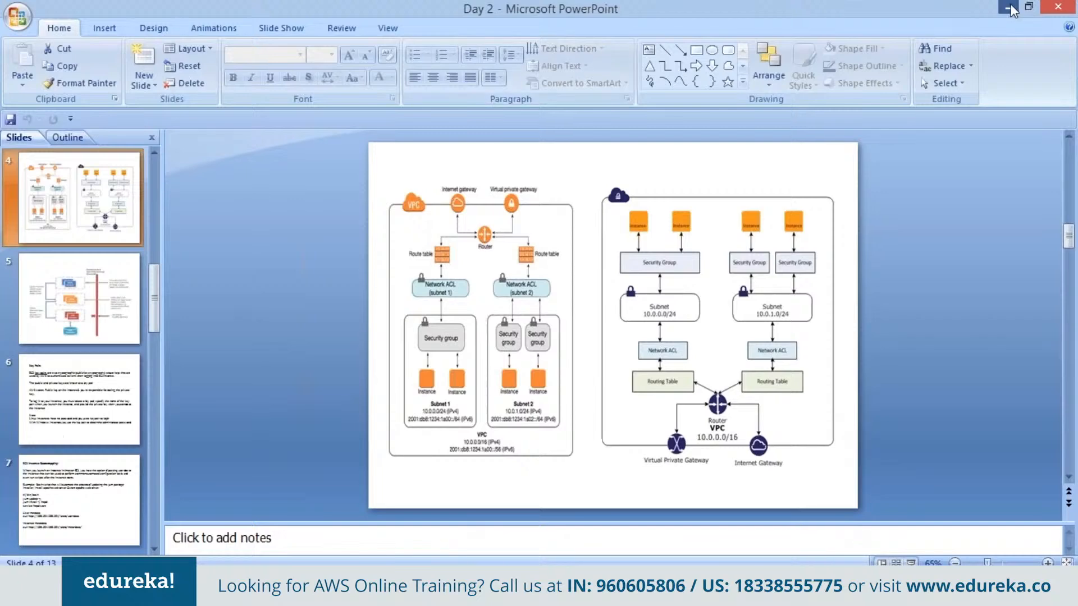
pyautogui.click(1009, 8)
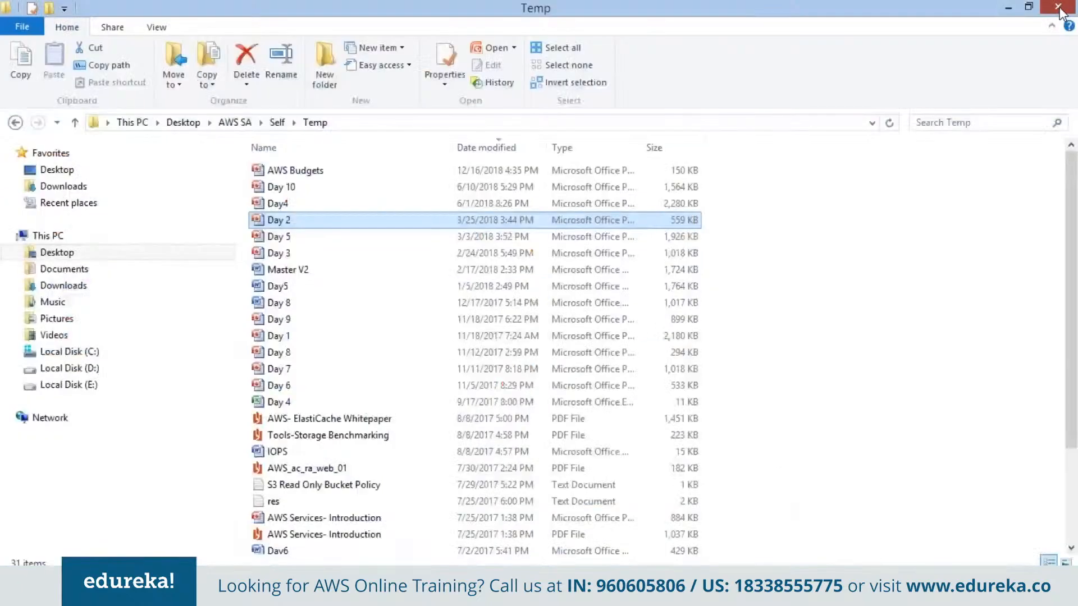
pyautogui.click(1058, 8)
pyautogui.click(312, 189)
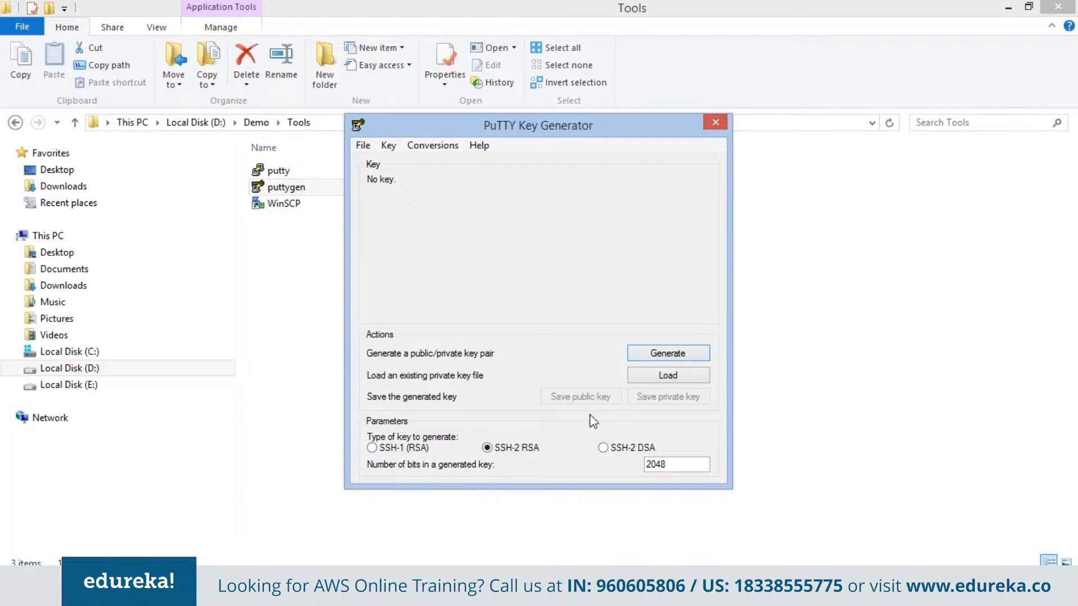
# Step: Load the existing KPDec23 PEM key from the keys folder into PuTTYgen, showing all file types
pyautogui.click(668, 375)
pyautogui.click(794, 482)
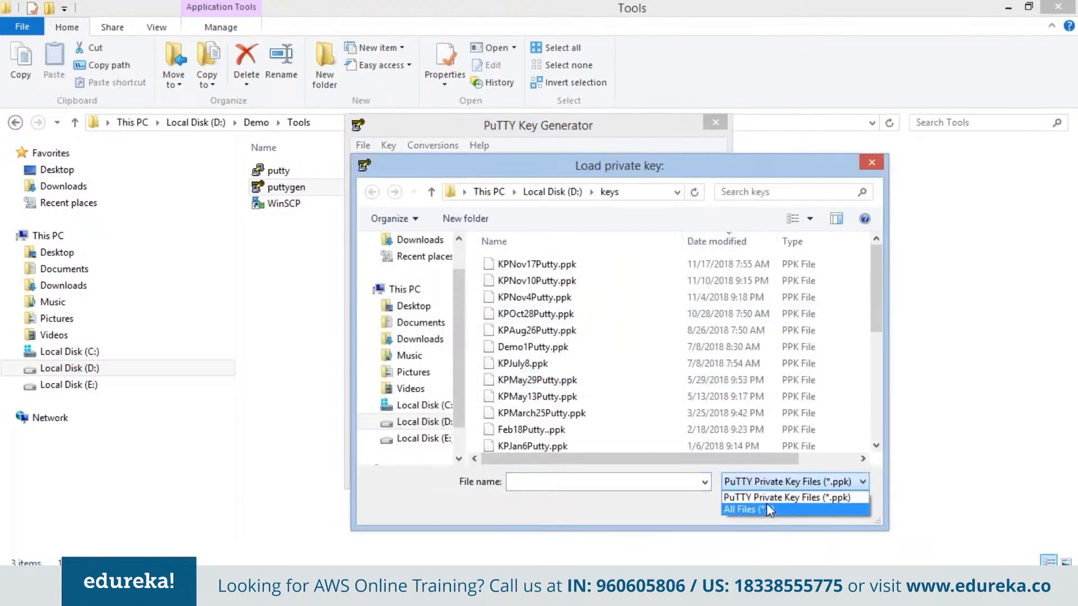
pyautogui.click(766, 503)
pyautogui.doubleClick(559, 265)
# Step: Save the private key without a passphrase as KPDec23Putty in the keys folder, and close PuTTYgen
pyautogui.click(651, 398)
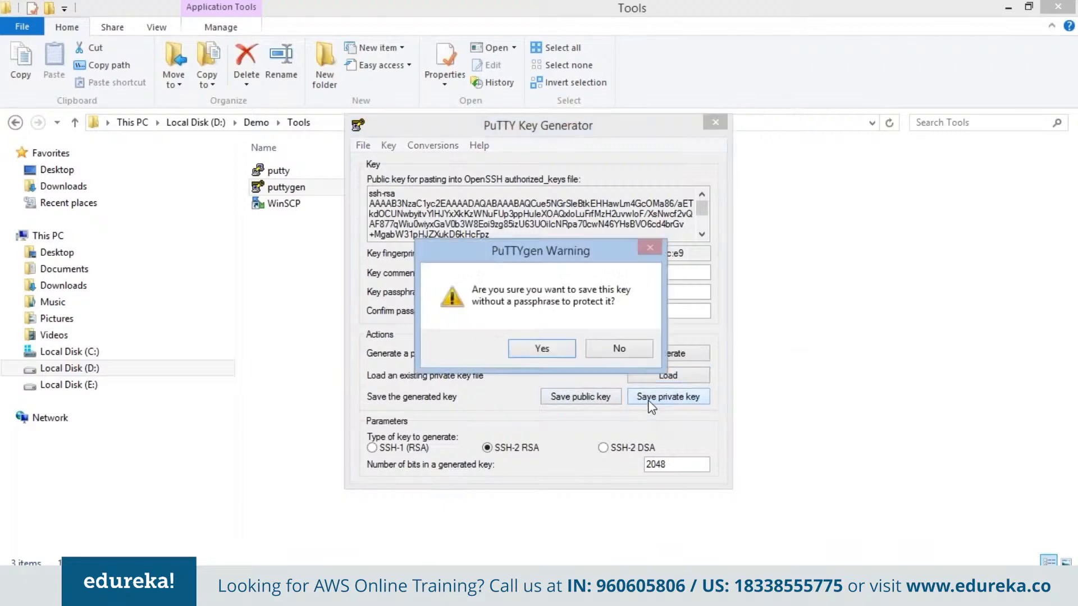
pyautogui.click(554, 352)
pyautogui.click(550, 476)
pyautogui.click(548, 496)
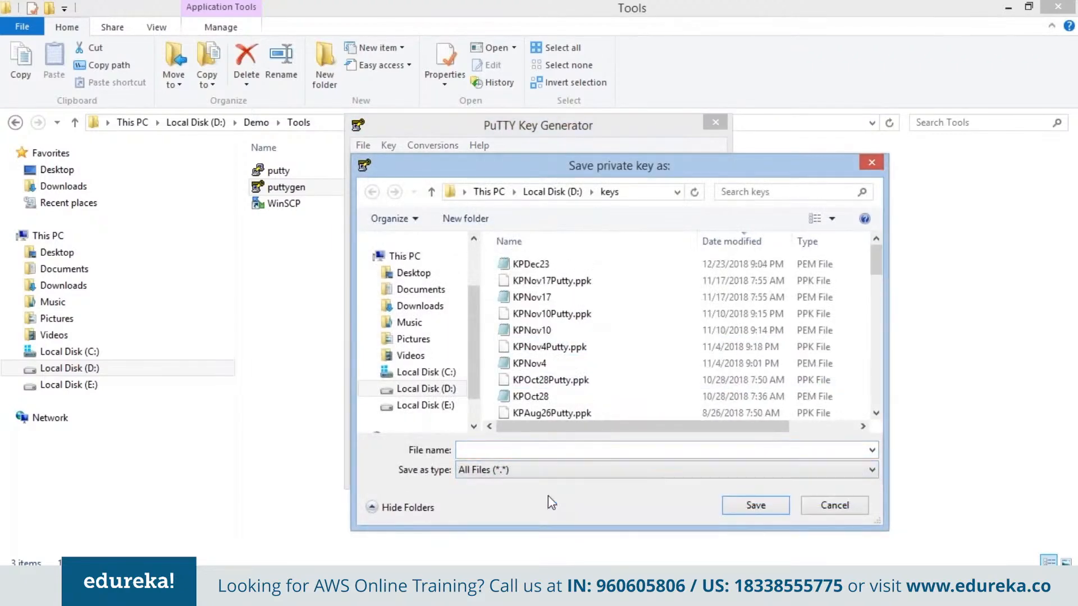
pyautogui.click(530, 450)
pyautogui.write('KPDec23Putty')
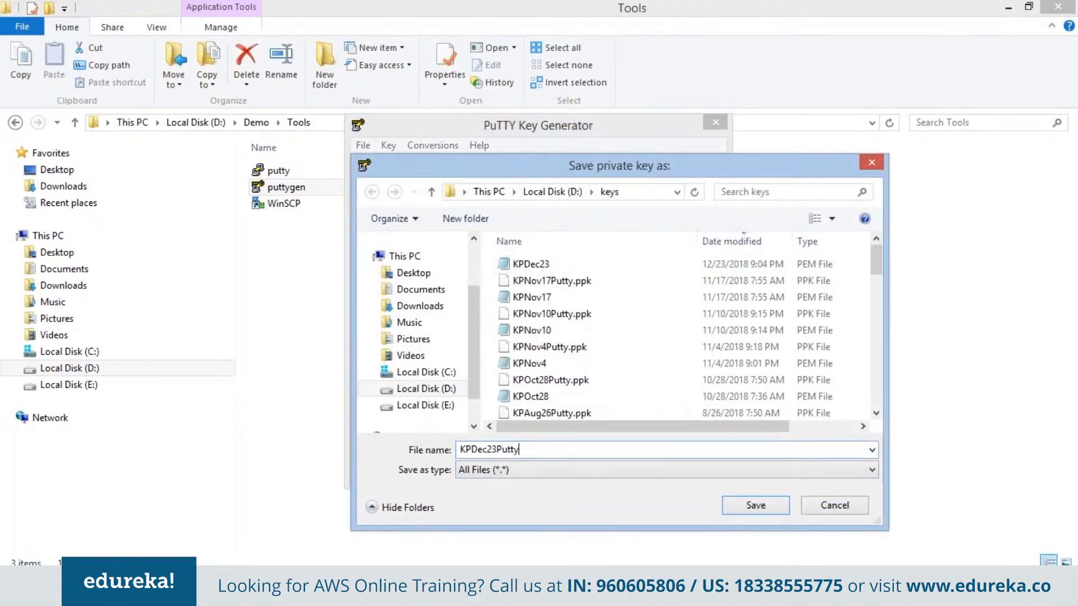
pyautogui.click(550, 469)
pyautogui.click(550, 484)
pyautogui.click(756, 505)
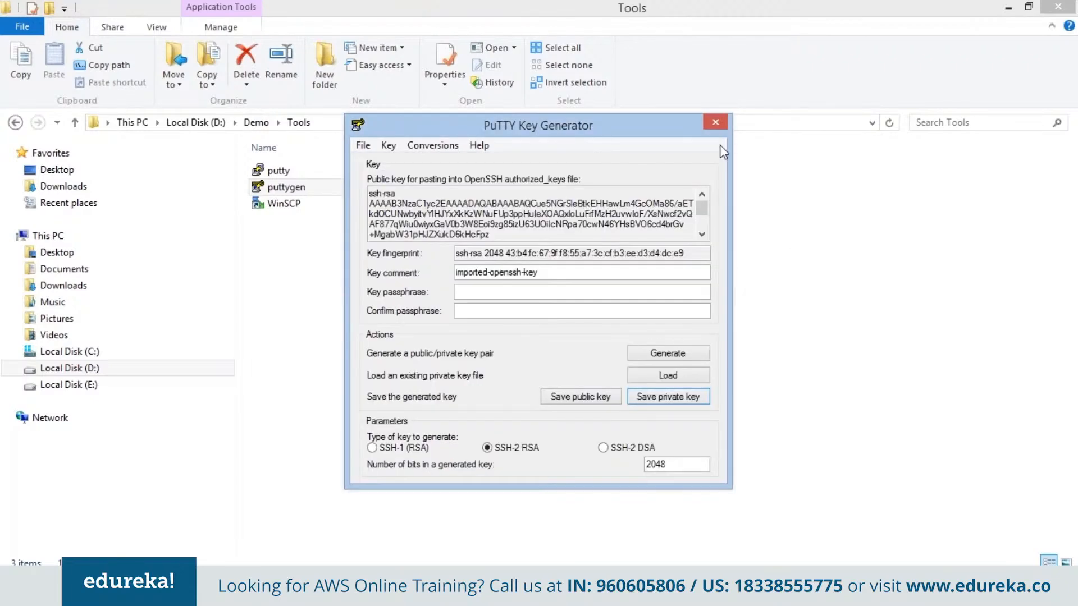
pyautogui.click(709, 122)
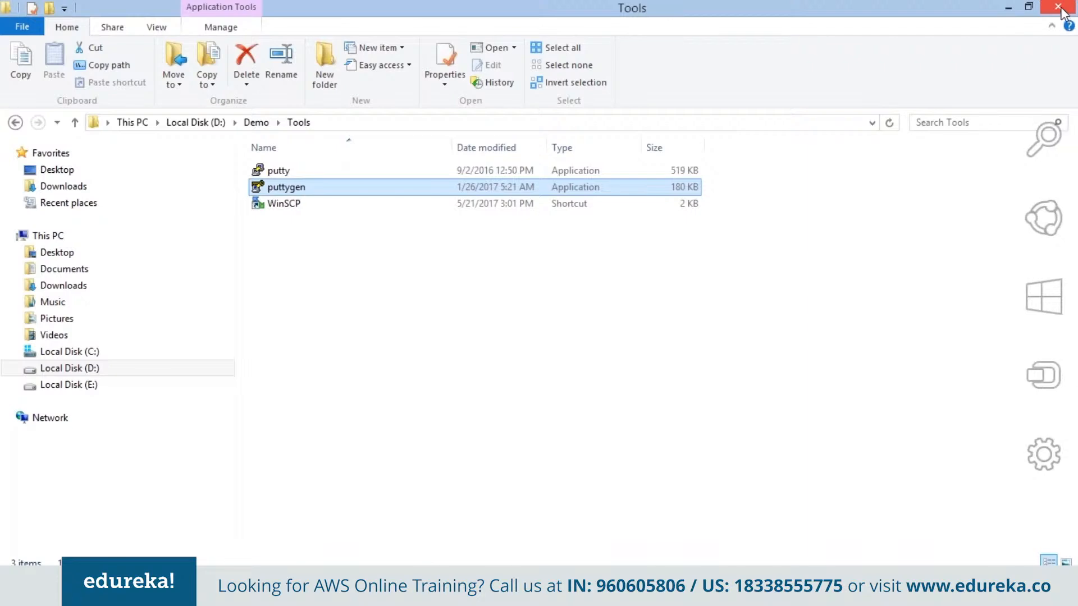
# Step: Copy Web1's public IP from the EC2 console and open a PuTTY session to 52.40.134.41
pyautogui.click(1075, 603)
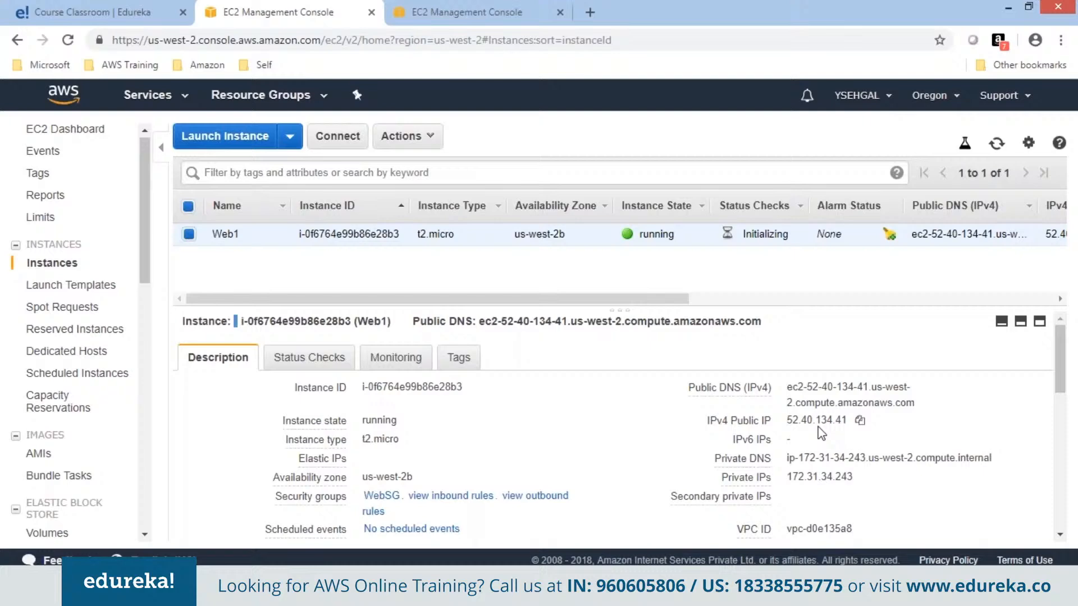
pyautogui.doubleClick(817, 421)
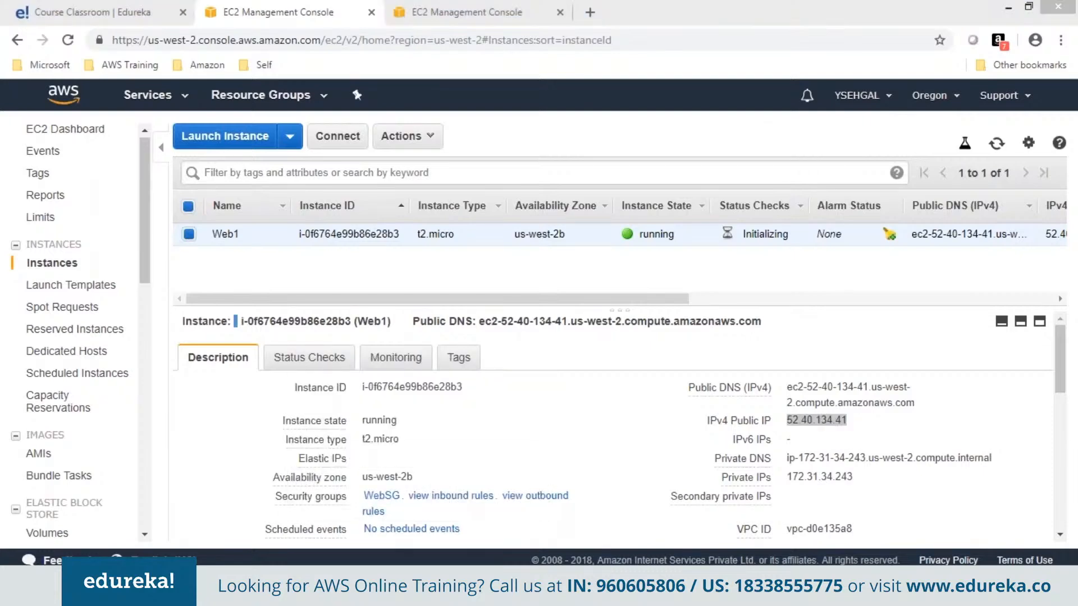
pyautogui.hotkey('alt', 'Tab')
pyautogui.click(392, 387)
pyautogui.click(422, 374)
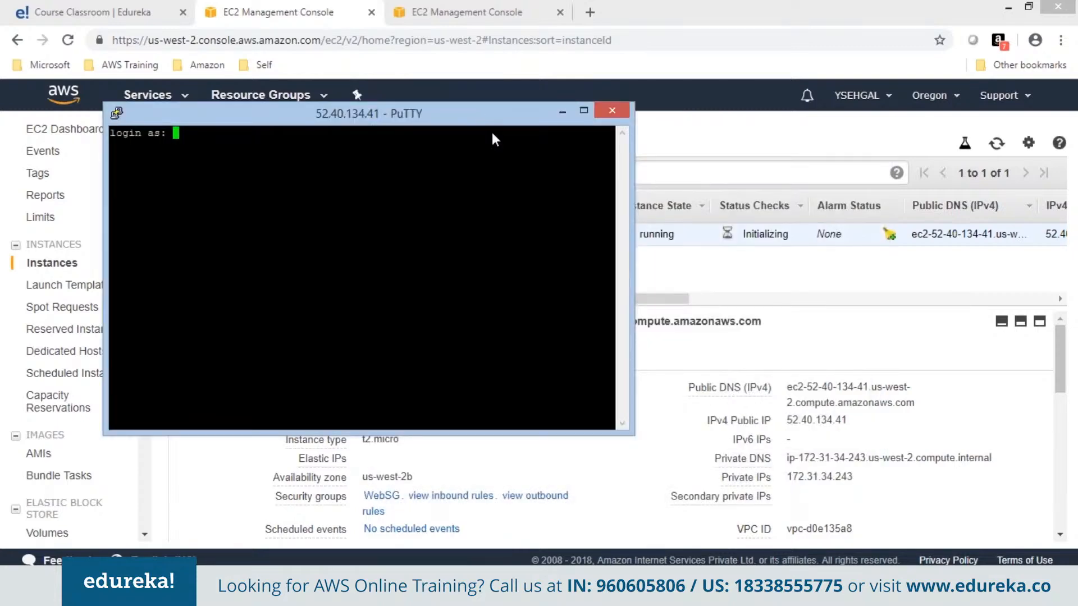
# Step: Move the PuTTY window over the console page and log in as ec2-user
pyautogui.moveTo(480, 117); pyautogui.dragTo(615, 231)
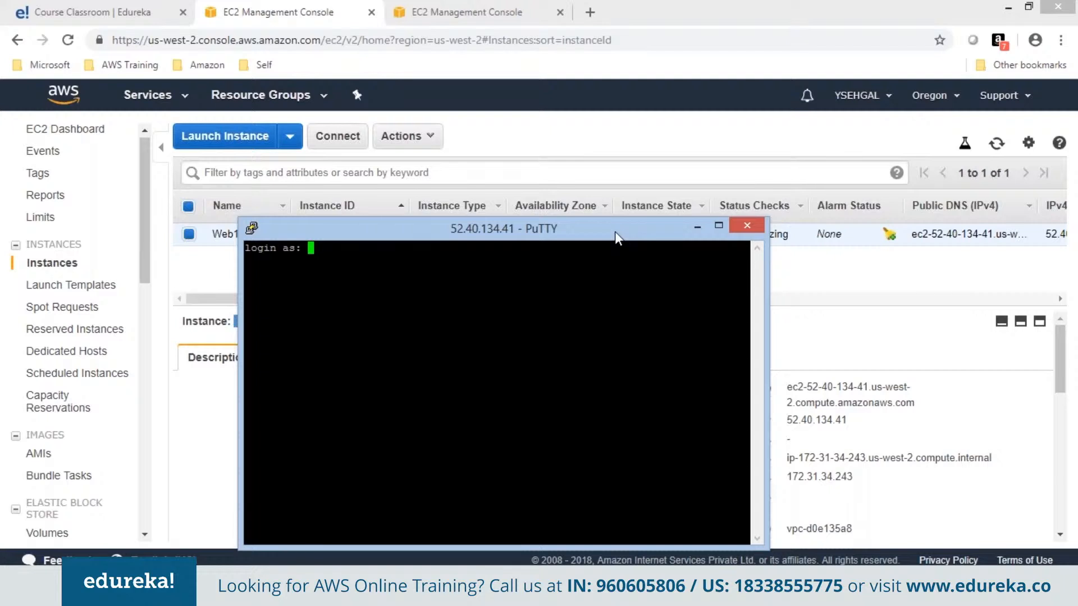
pyautogui.write('ec2-user')
pyautogui.press('Return')
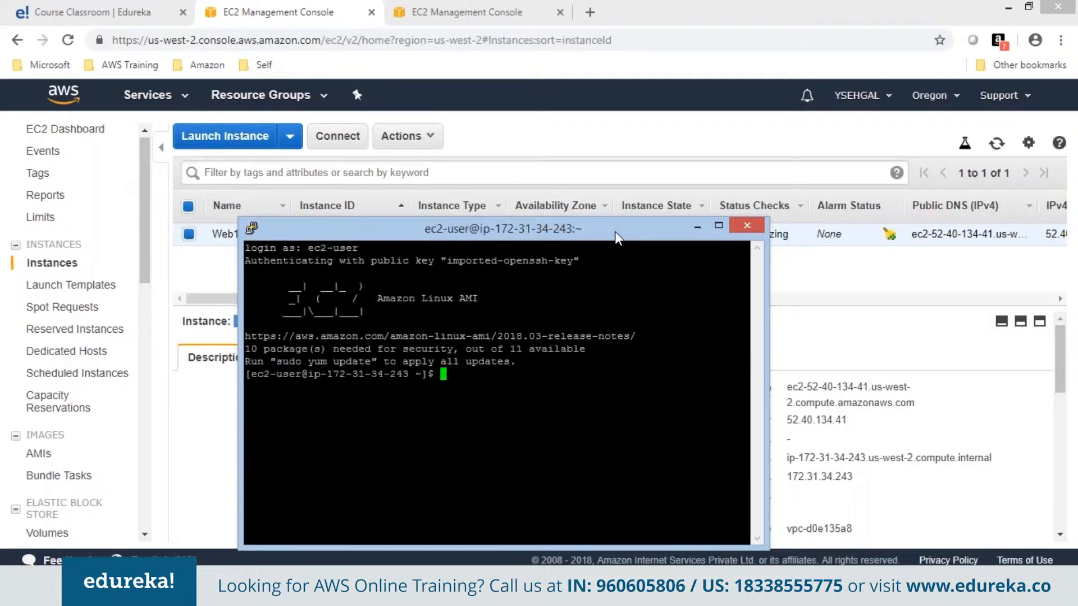
# Step: Switch to the root user with sudo su and clear the terminal
pyautogui.write('sudo s')
pyautogui.write('u')
pyautogui.press('Return')
pyautogui.hotkey('ctrl', 'l')
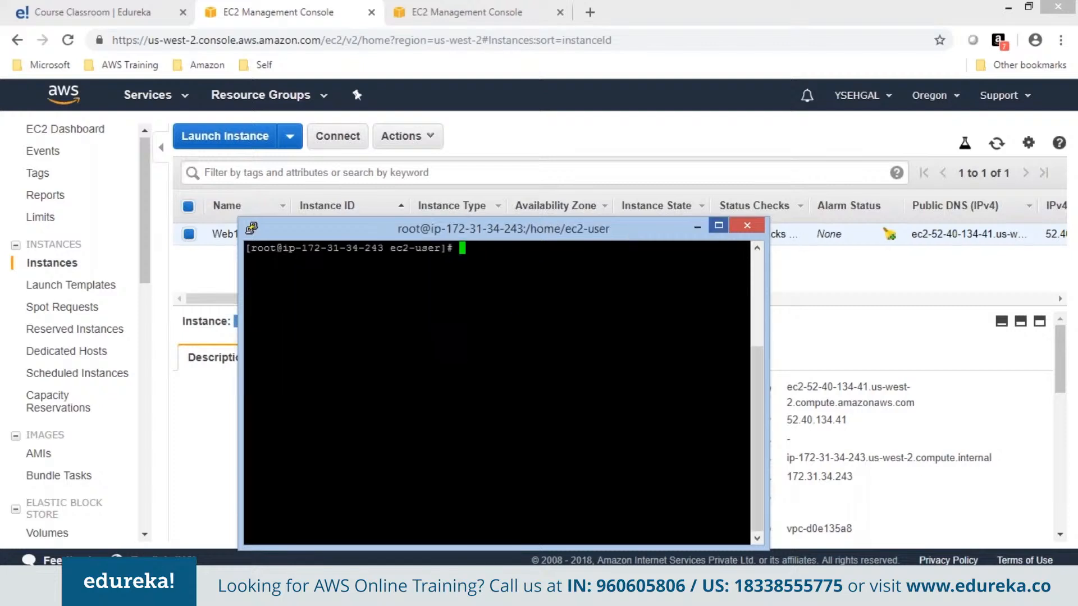
# Step: Maximize the terminal and install the httpd package with yum, accepting the installation
pyautogui.click(719, 225)
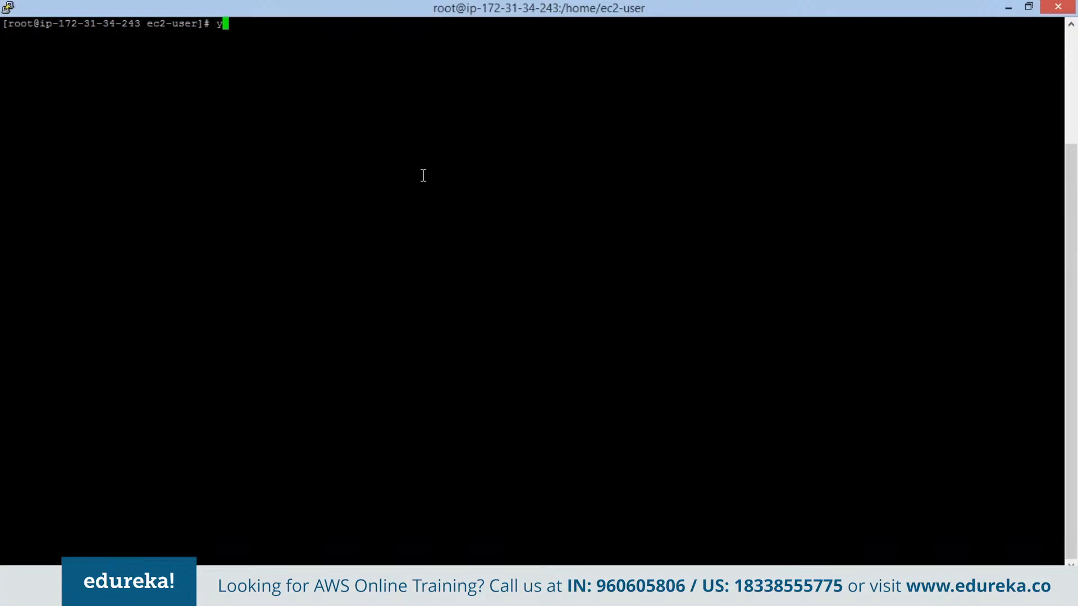
pyautogui.write('yum')
pyautogui.write('install httpd')
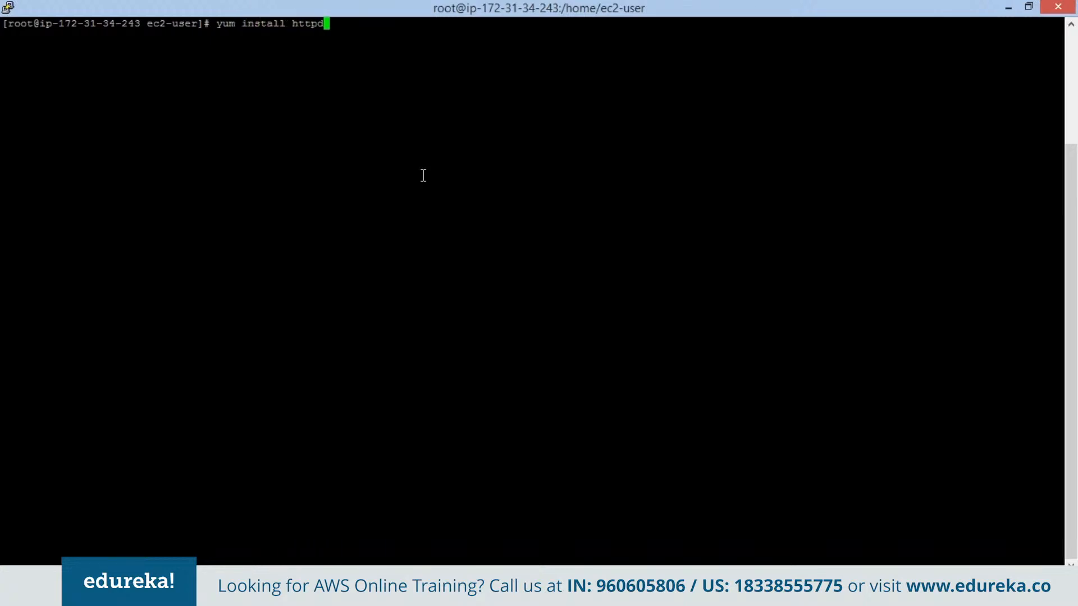
pyautogui.press('Return')
pyautogui.write('y')
pyautogui.press('Return')
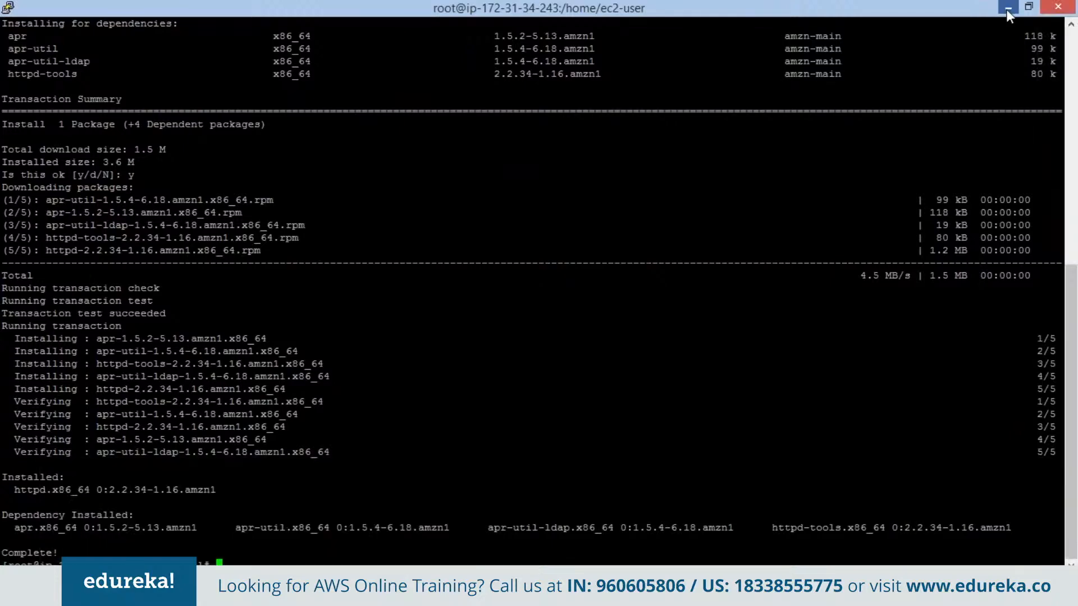
# Step: Copy Web1's IPv4 public IP from the EC2 console and open 52.40.134.41 in a new browser tab
pyautogui.click(1008, 8)
pyautogui.moveTo(813, 422); pyautogui.dragTo(847, 422)
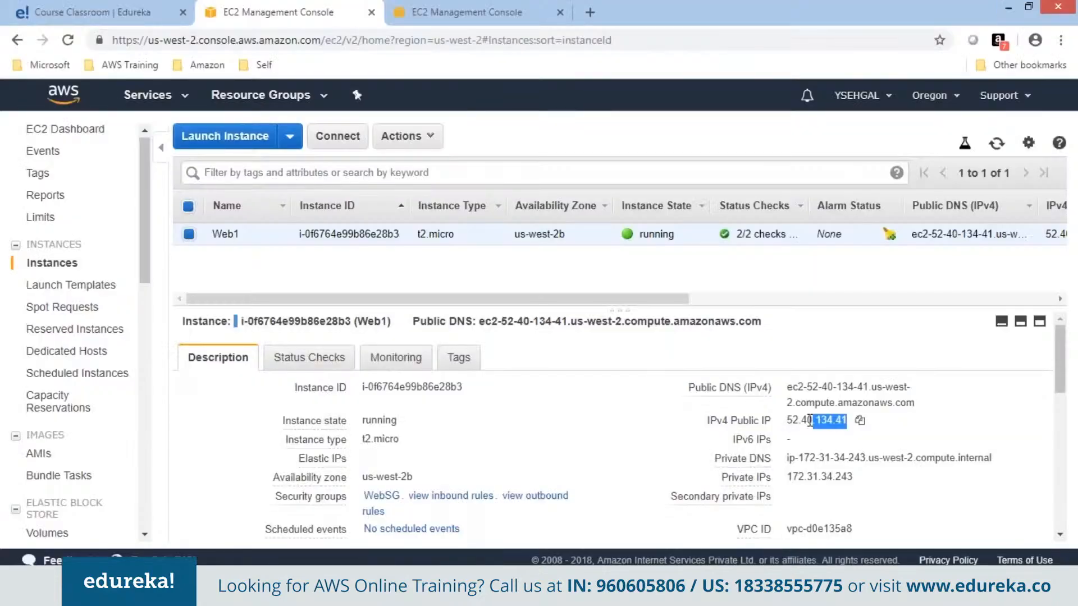
pyautogui.doubleClick(810, 421)
pyautogui.hotkey('ctrl', 'c')
pyautogui.click(590, 13)
pyautogui.hotkey('ctrl', 'v')
pyautogui.press('Return')
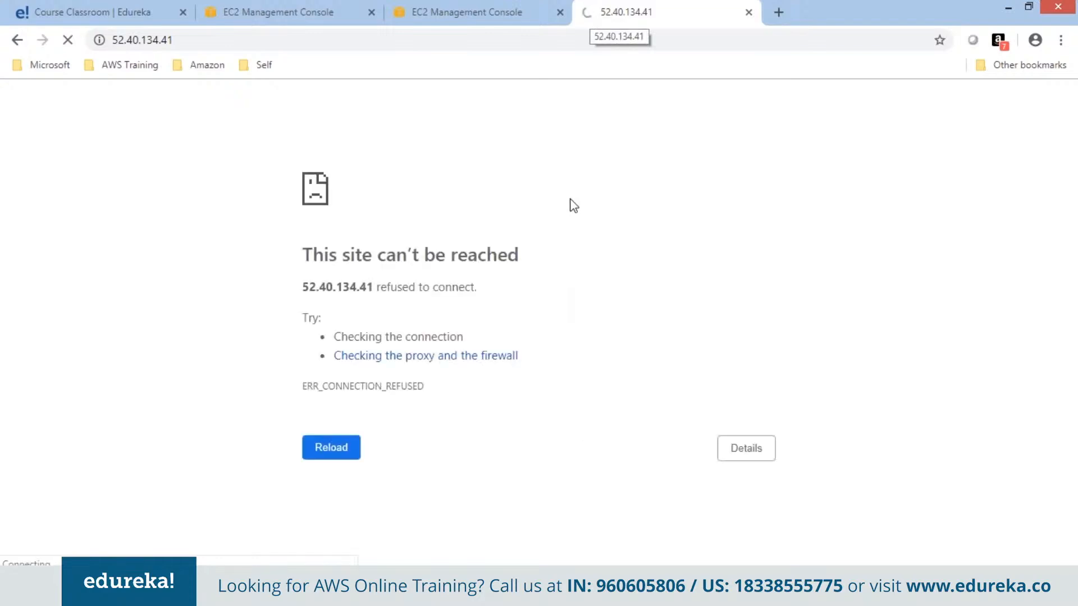
# Step: Start the httpd service in the PuTTY terminal and reload the 52.40.134.41 page in the browser
pyautogui.click(210, 596)
pyautogui.write('service httpd start')
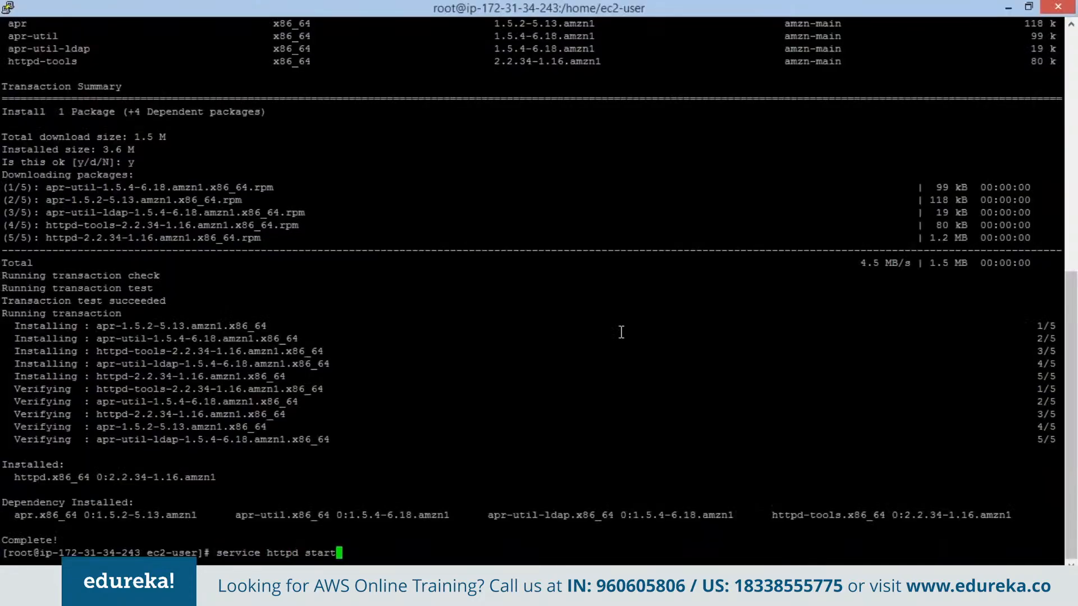
pyautogui.press('Return')
pyautogui.hotkey('alt', 'Tab')
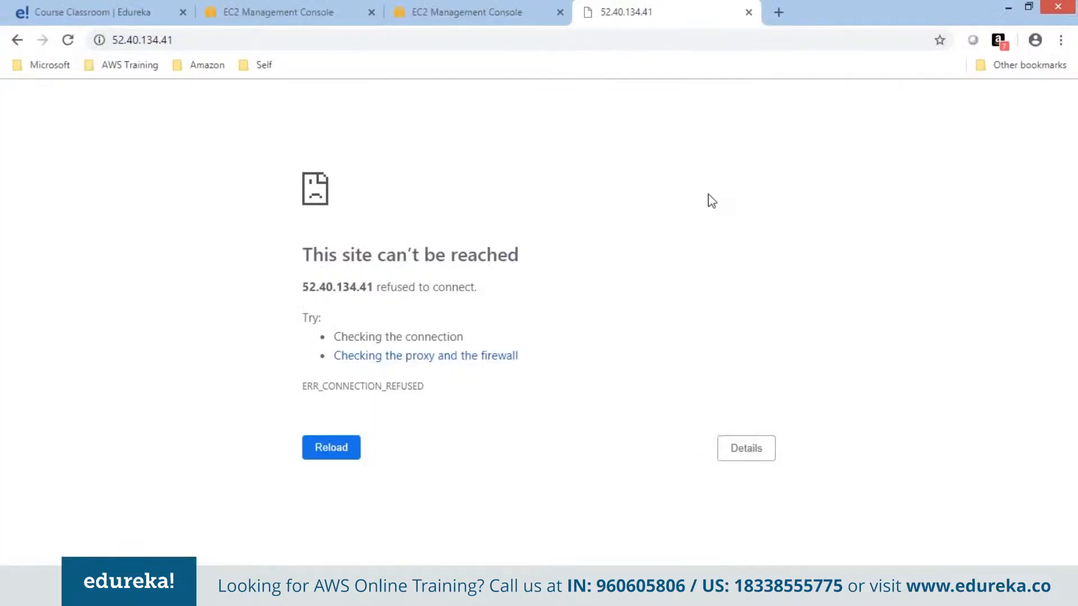
pyautogui.press('F5')
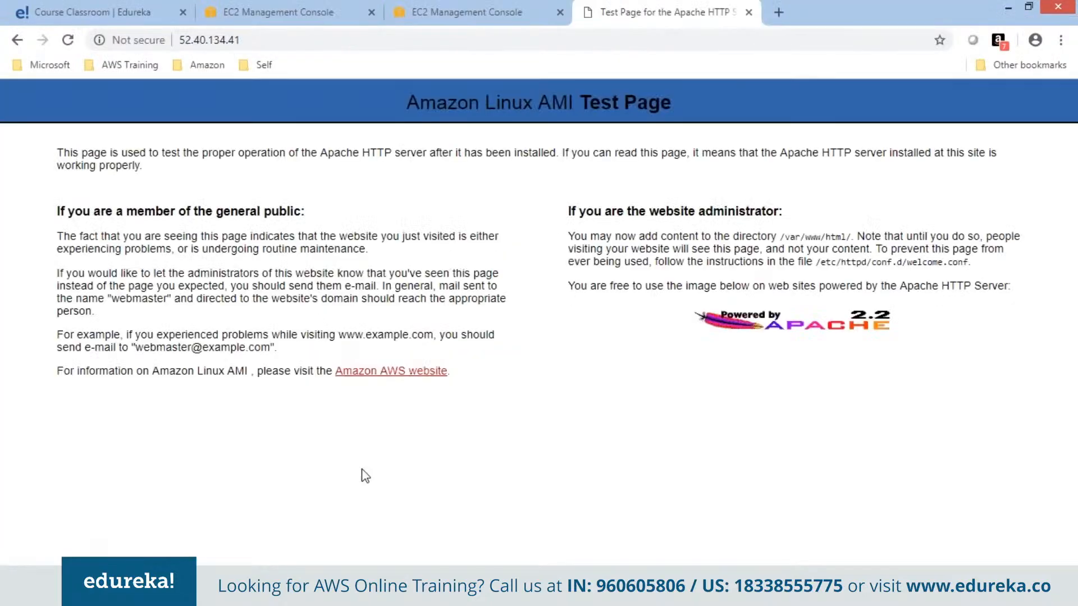
# Step: Create /var/www/html/index.html in vi with the line <h1> EC2 Demo </h1>, then save and quit
pyautogui.click(210, 597)
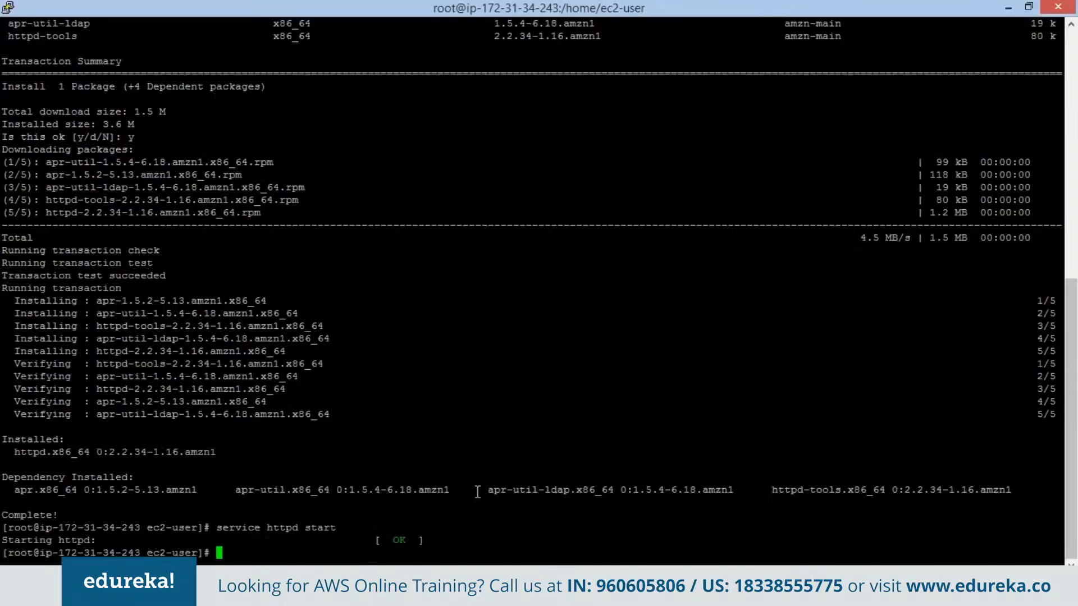
pyautogui.write('vi /var/www/html/index.html')
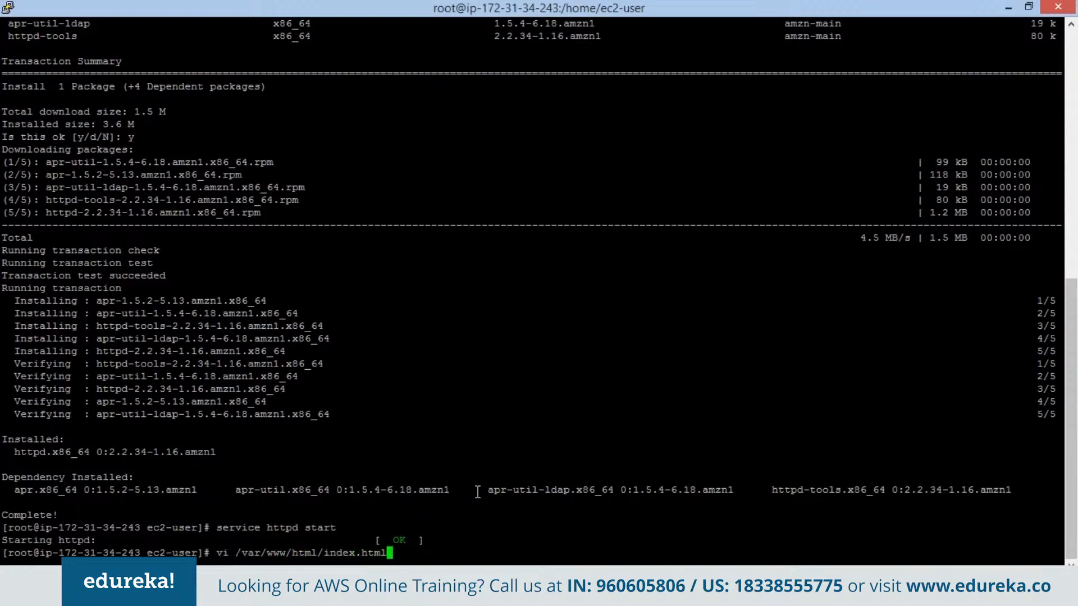
pyautogui.press('Return')
pyautogui.write('i<h')
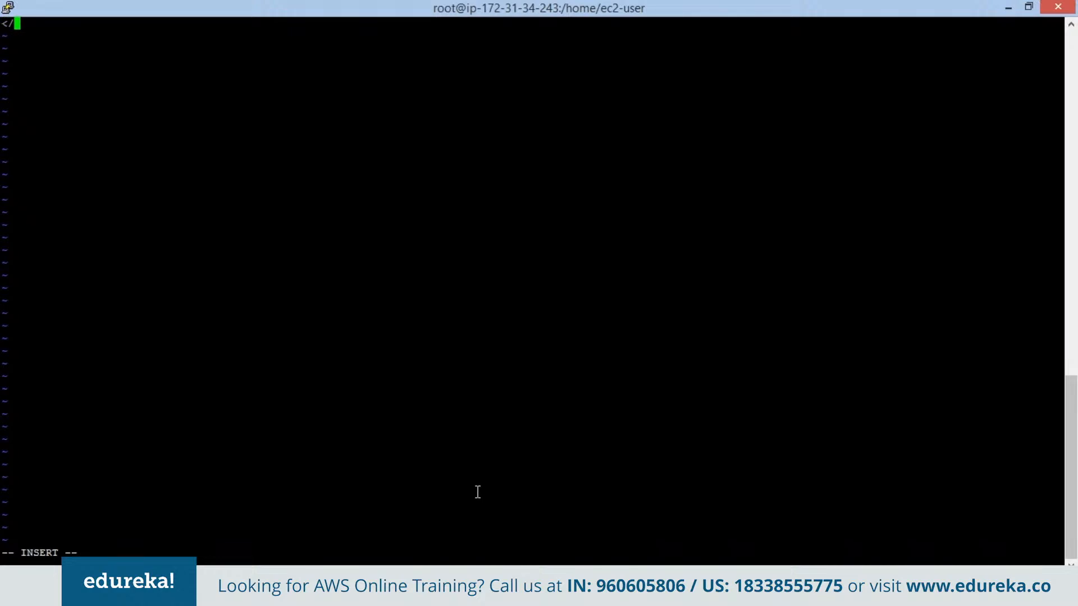
pyautogui.write('1> EC2 Demo </h1>')
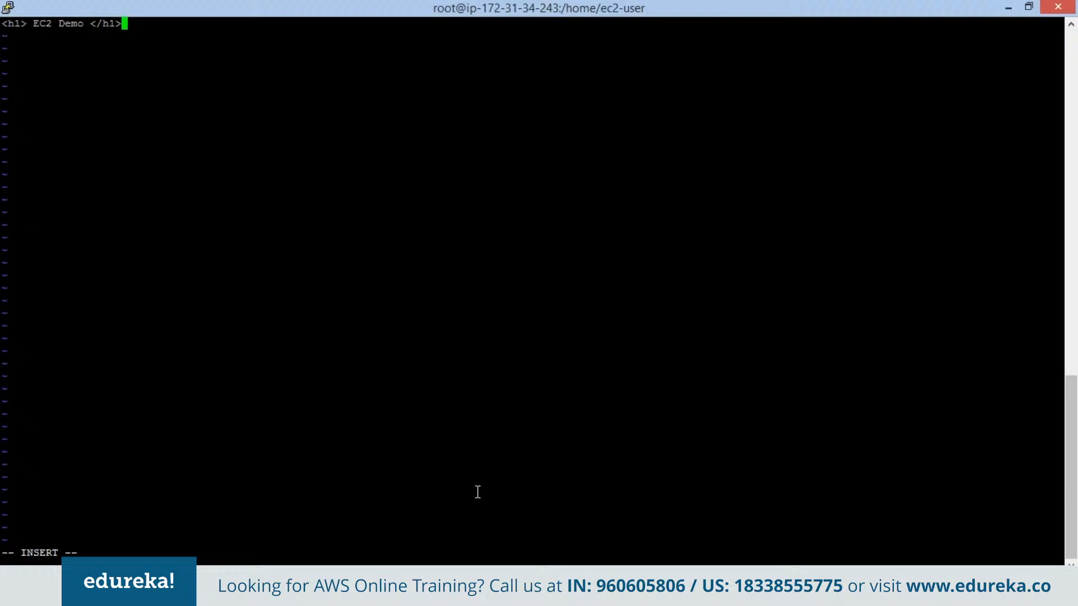
pyautogui.press('Escape')
pyautogui.write(':wq')
pyautogui.press('Return')
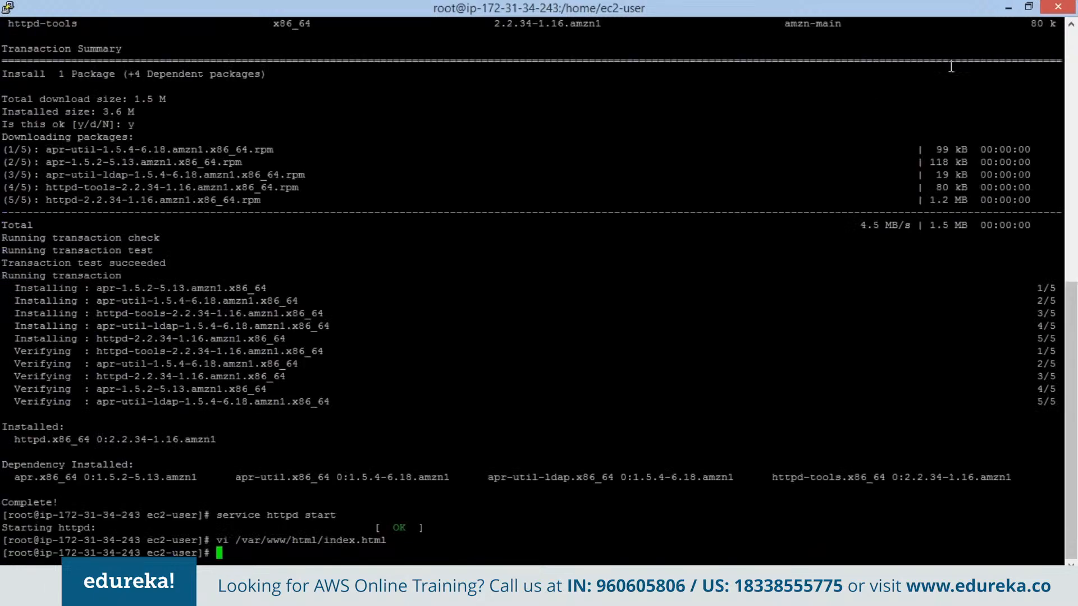
# Step: Minimize the terminal and reload the 52.40.134.41 page in the browser to load the new index page
pyautogui.click(1008, 8)
pyautogui.rightClick(715, 171)
pyautogui.click(662, 325)
pyautogui.rightClick(574, 416)
pyautogui.click(618, 272)
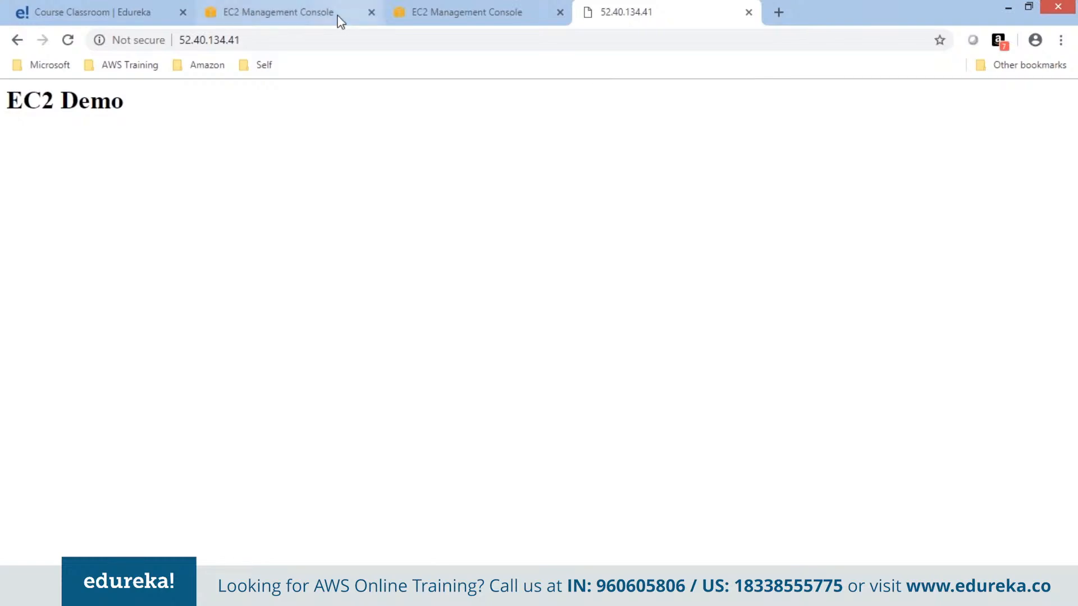
# Step: Examine Web1's status checks, CloudWatch monitoring graphs and tags in the EC2 console
pyautogui.click(319, 13)
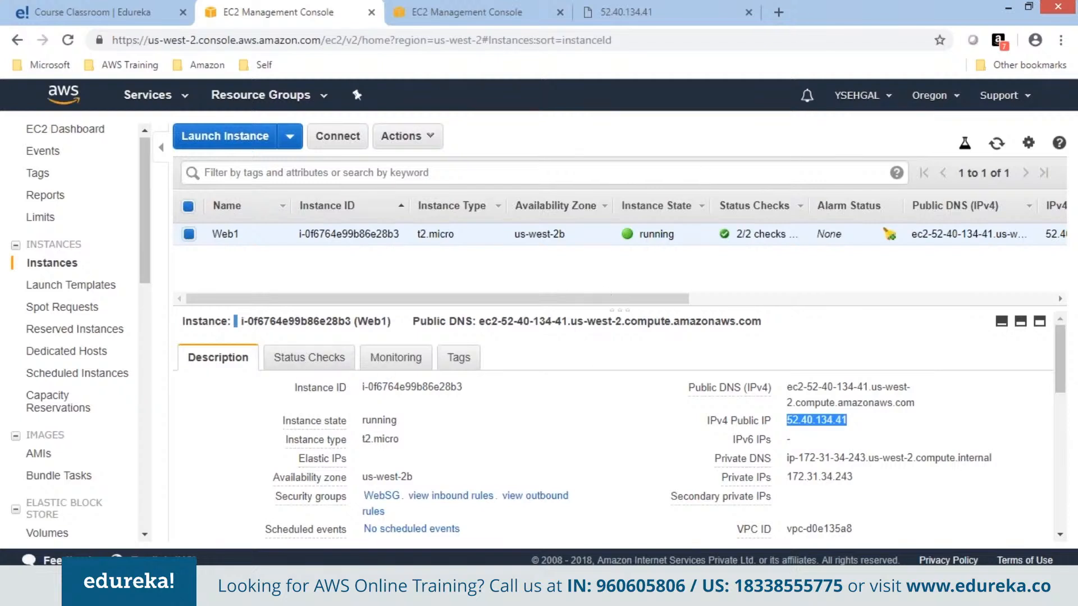
pyautogui.click(312, 364)
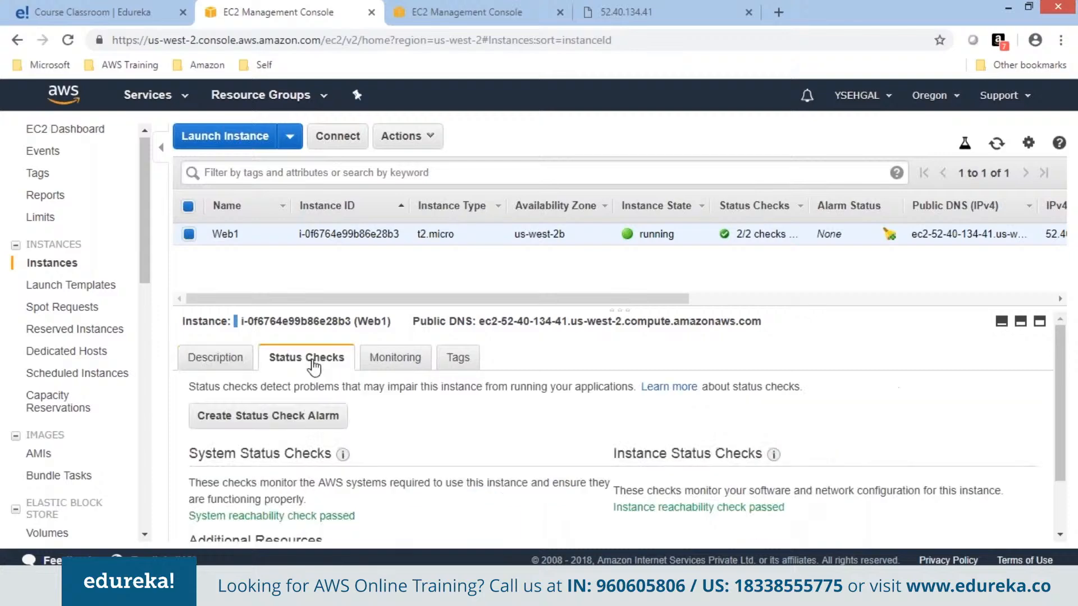
pyautogui.scroll(-2, 364, 414)
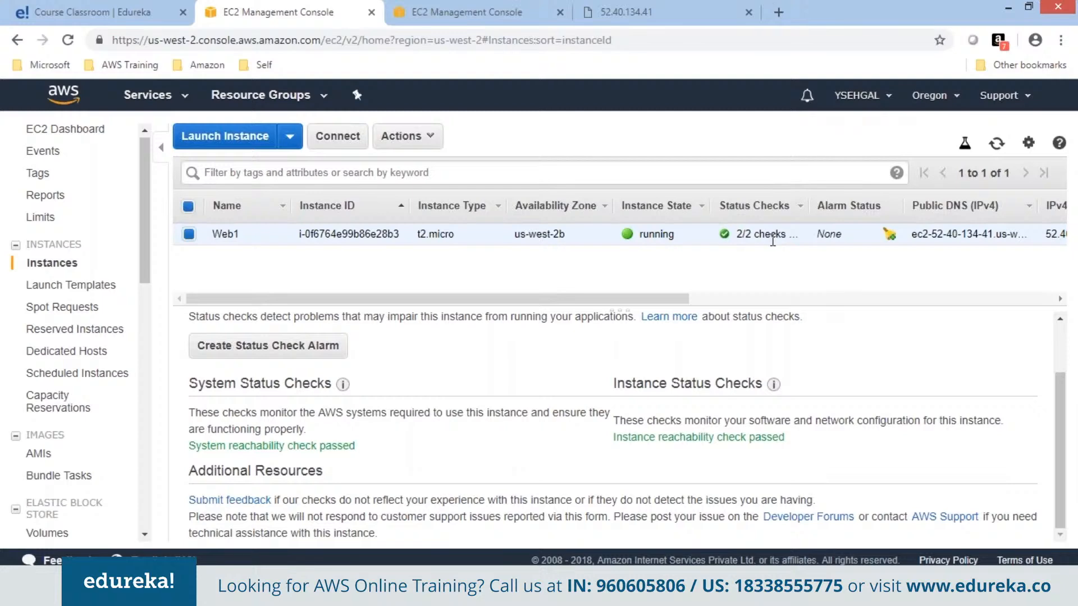
pyautogui.scroll(1, 407, 364)
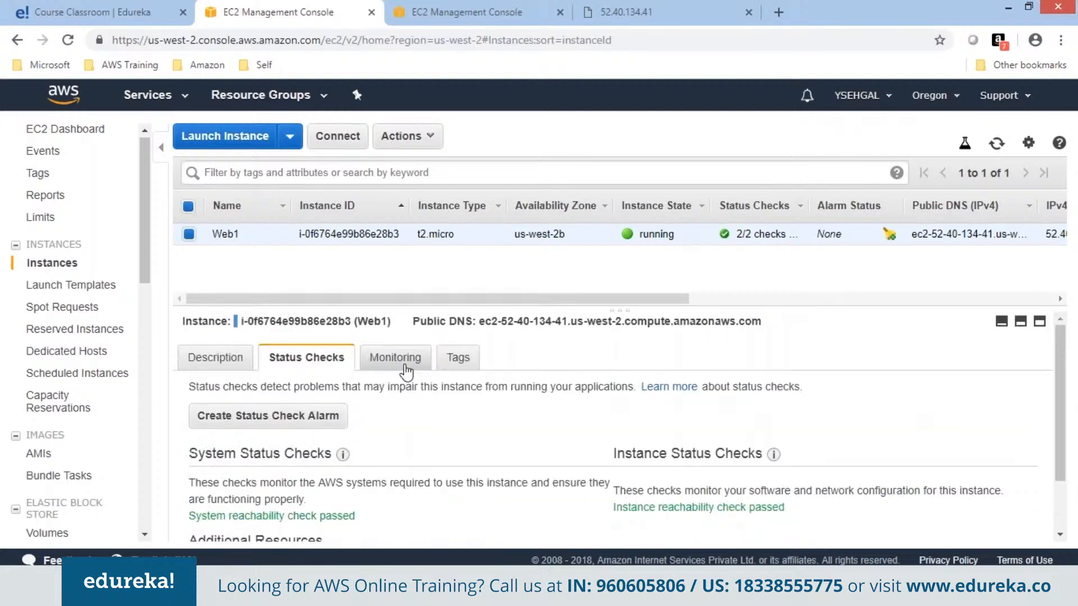
pyautogui.click(395, 360)
pyautogui.scroll(-3, 1063, 341)
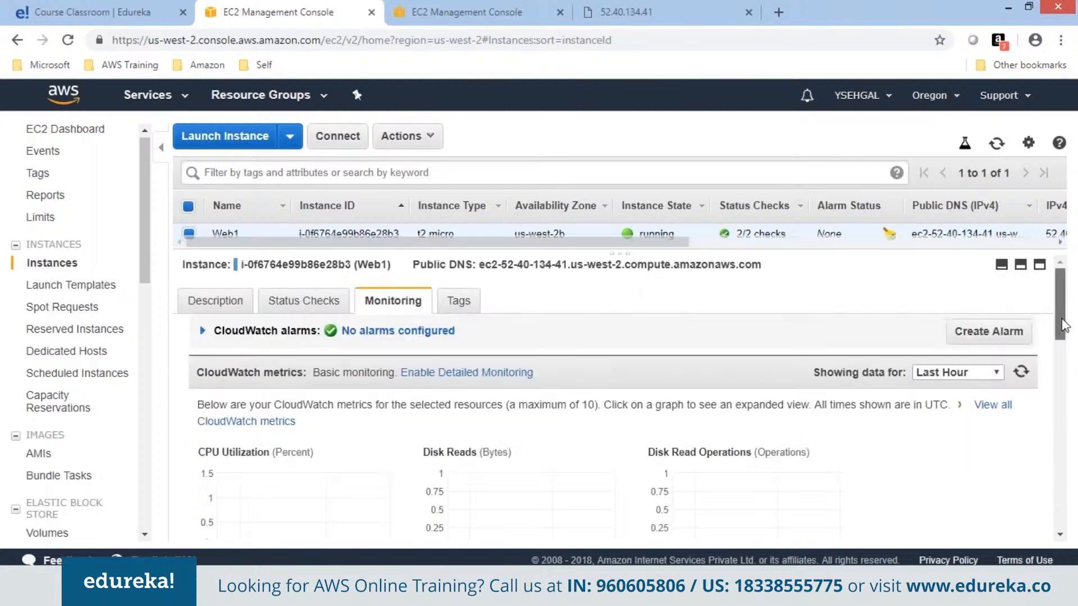
pyautogui.moveTo(1063, 340); pyautogui.dragTo(1075, 506)
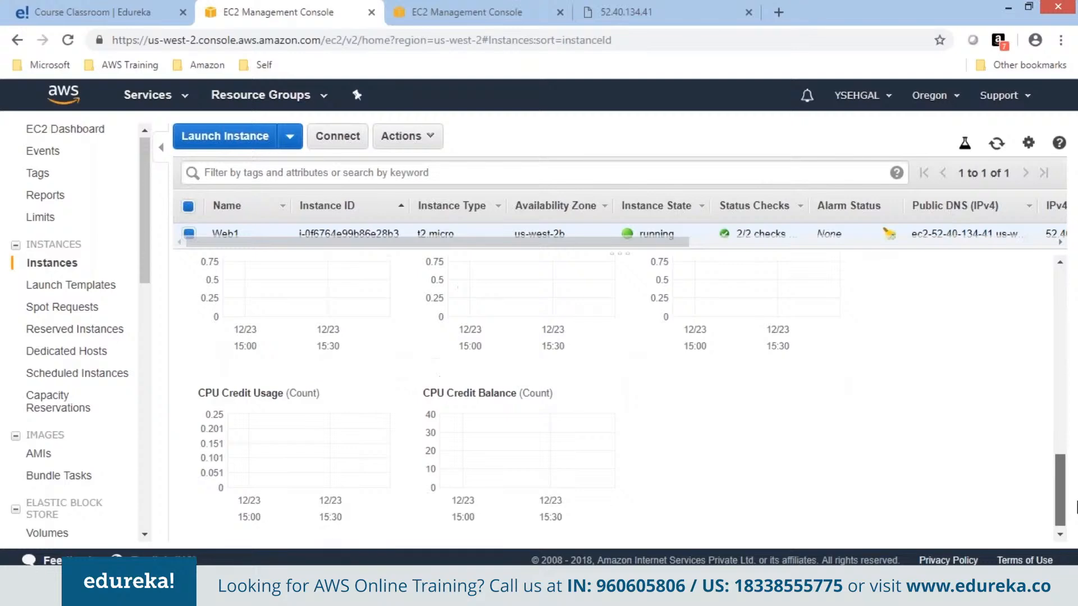
pyautogui.scroll(10, 619, 295)
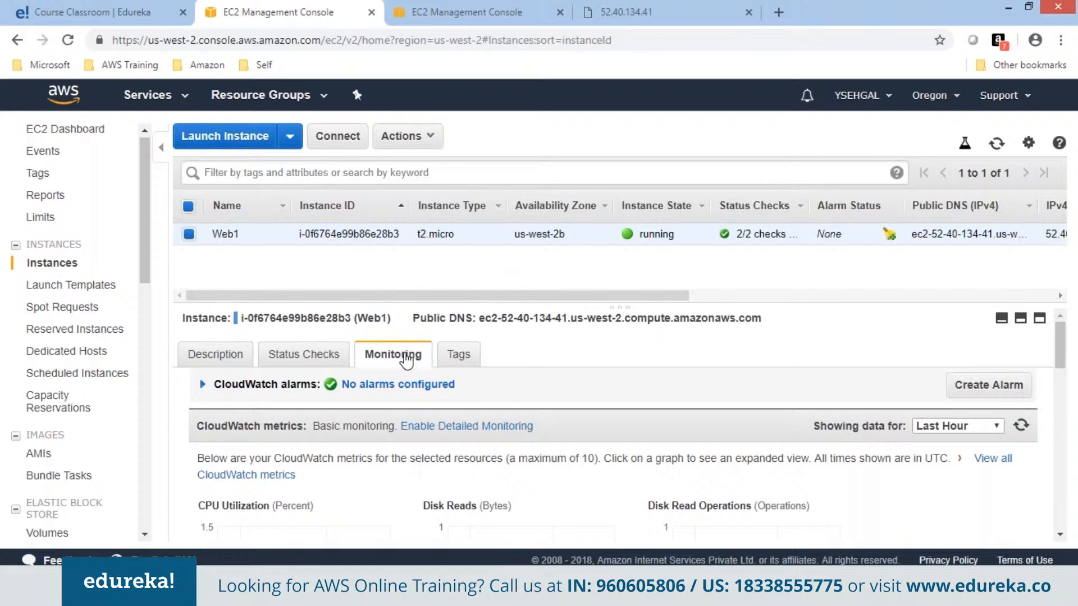
pyautogui.click(472, 357)
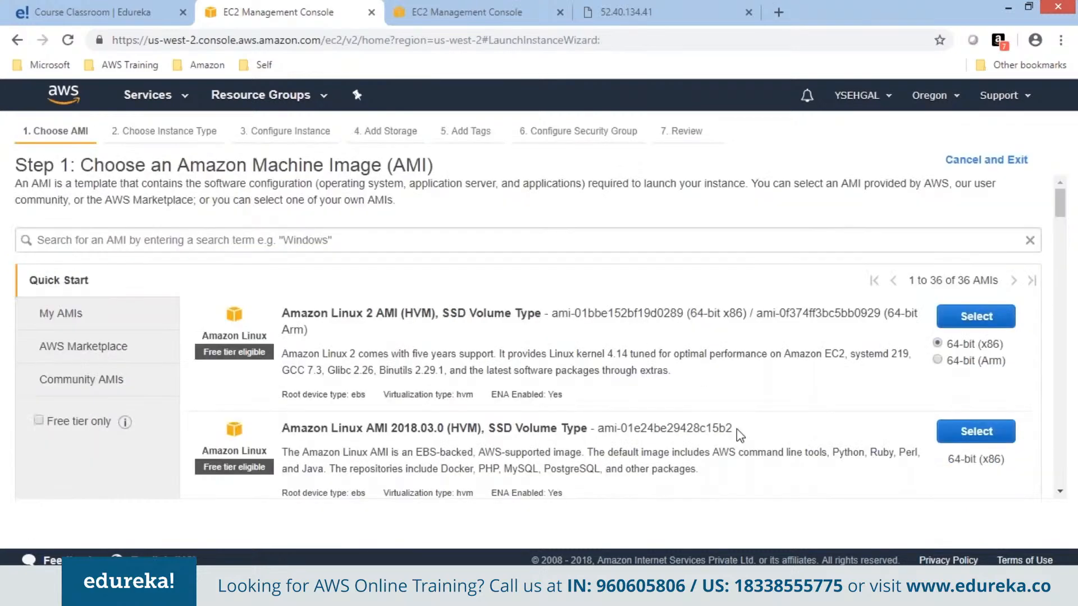
# Step: Choose Amazon Linux AMI 2018.03.0 with the t2.micro type for the new instance, keeping the shutdown behavior at Stop
pyautogui.click(989, 434)
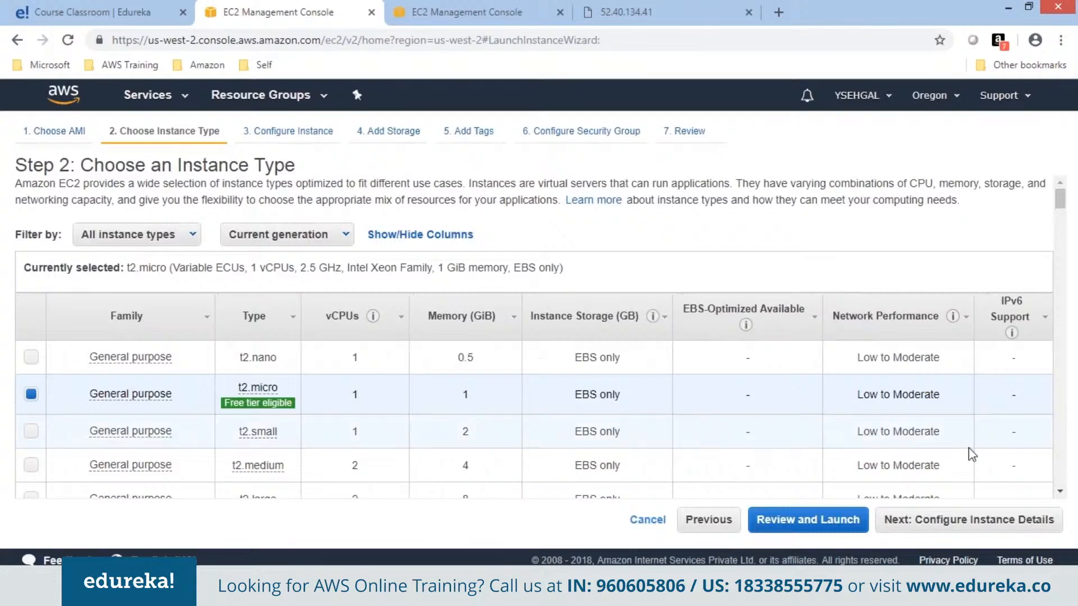
pyautogui.click(953, 520)
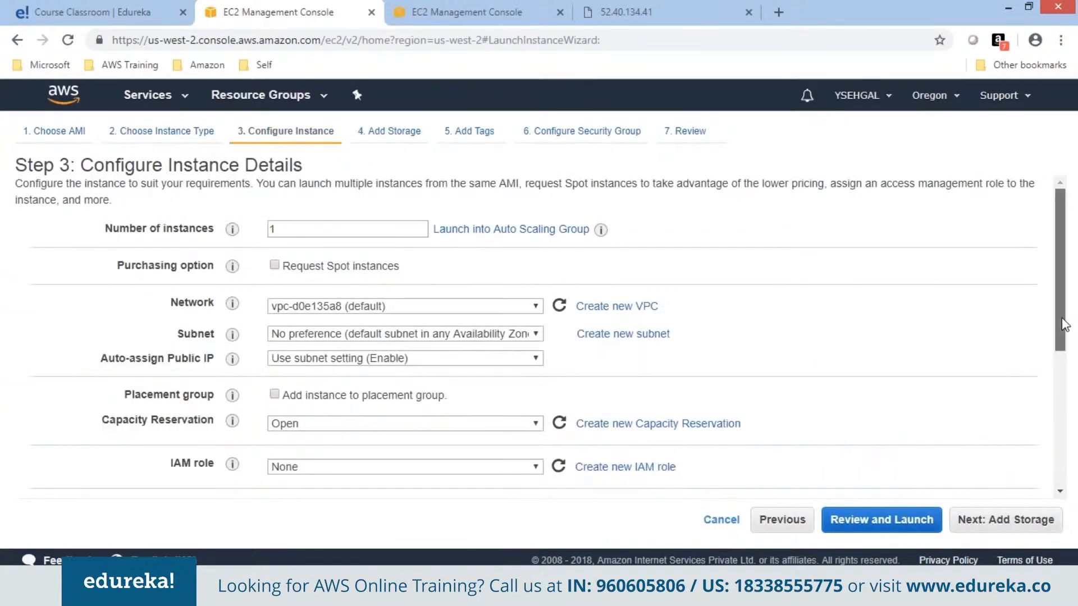
pyautogui.scroll(-3, 1064, 326)
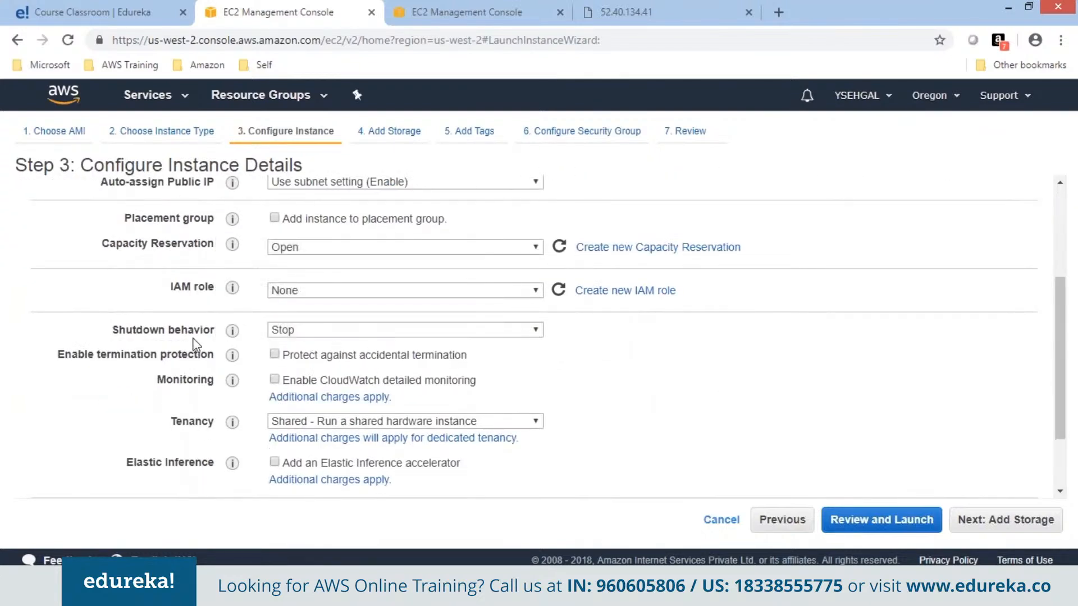
pyautogui.click(363, 335)
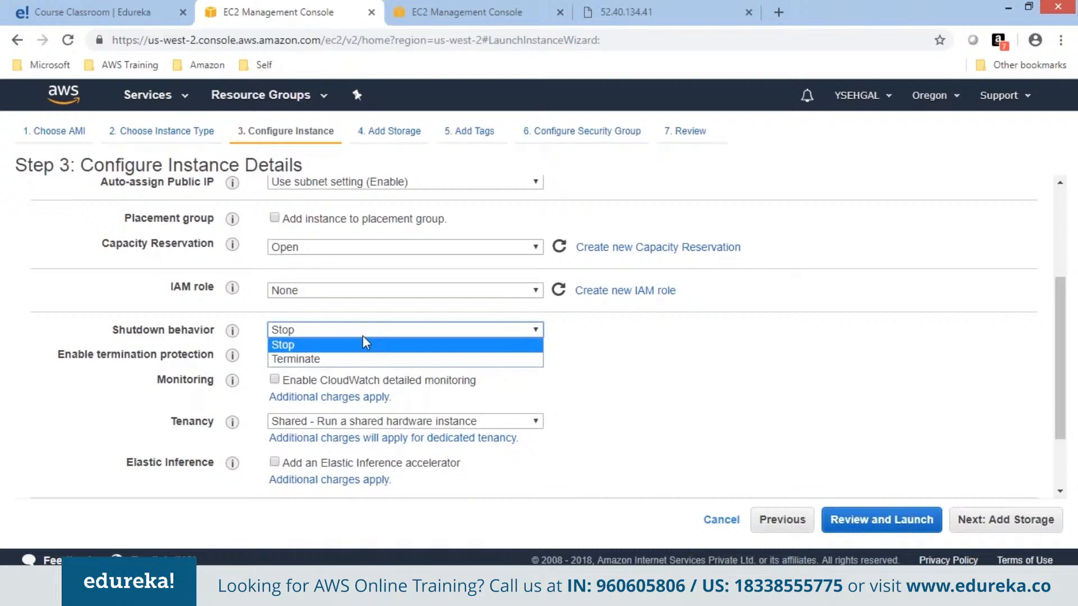
pyautogui.click(363, 338)
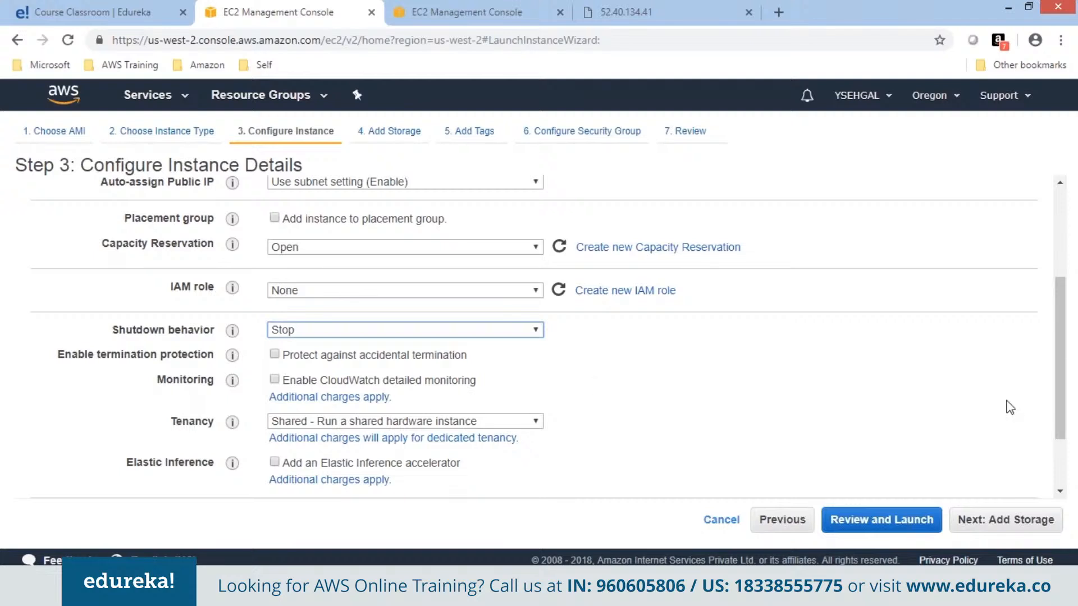
# Step: Enter a bash user data script that runs yum update -y, installs httpd, starts the service and enables it with chkconfig httpd on
pyautogui.moveTo(1063, 398); pyautogui.dragTo(1063, 471)
pyautogui.click(471, 435)
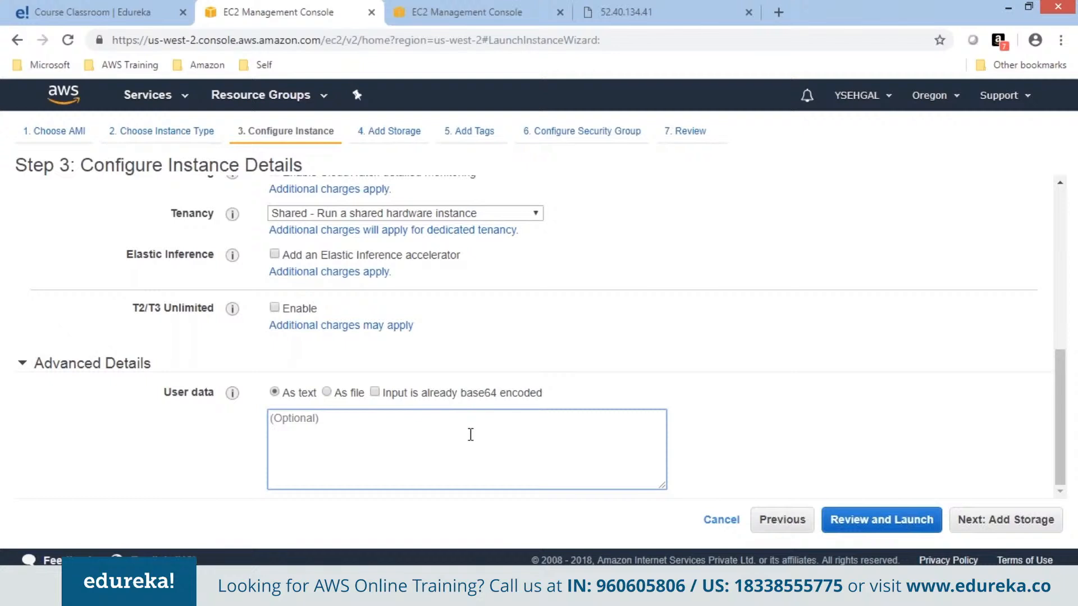
pyautogui.write('#!/bin/bash yum update -y yum install -y httpd service httpd start chkconfig httpd on')
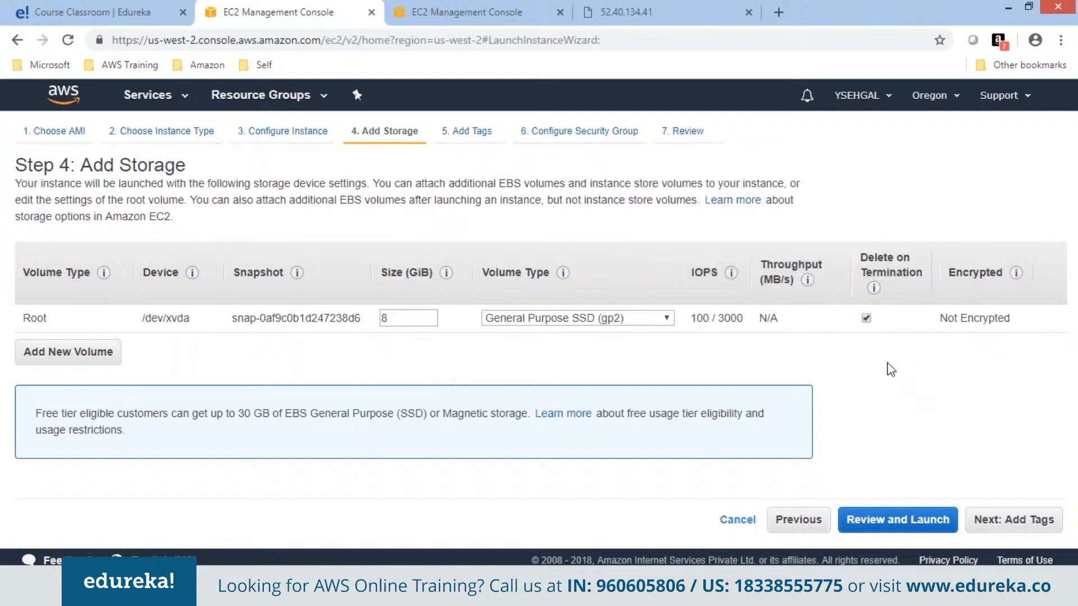
# Step: Toggle Delete on Termination for the root volume and add a tag with key Name and value Web1
pyautogui.click(866, 317)
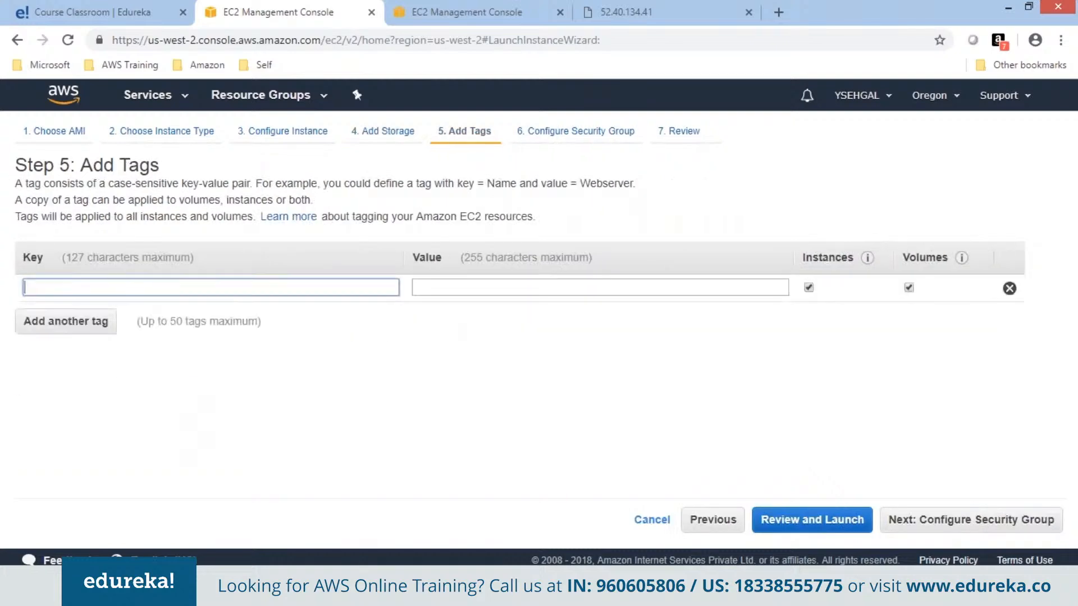
pyautogui.write('Name')
pyautogui.press('Tab')
pyautogui.write('Web1')
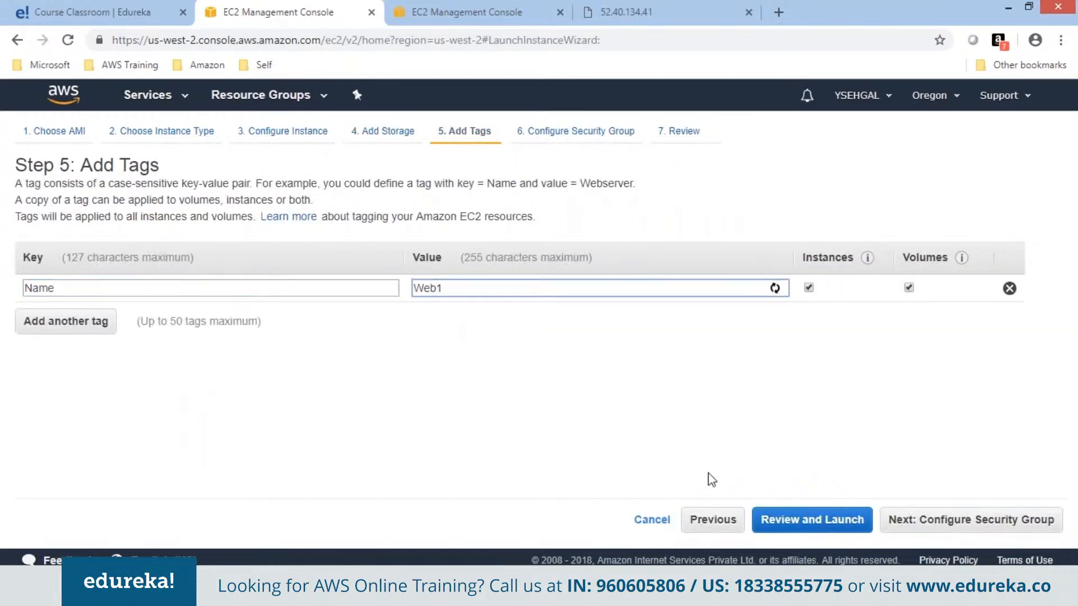
# Step: Assign the existing WebSG security group to the new instance
pyautogui.click(971, 520)
pyautogui.scroll(-3, 1061, 371)
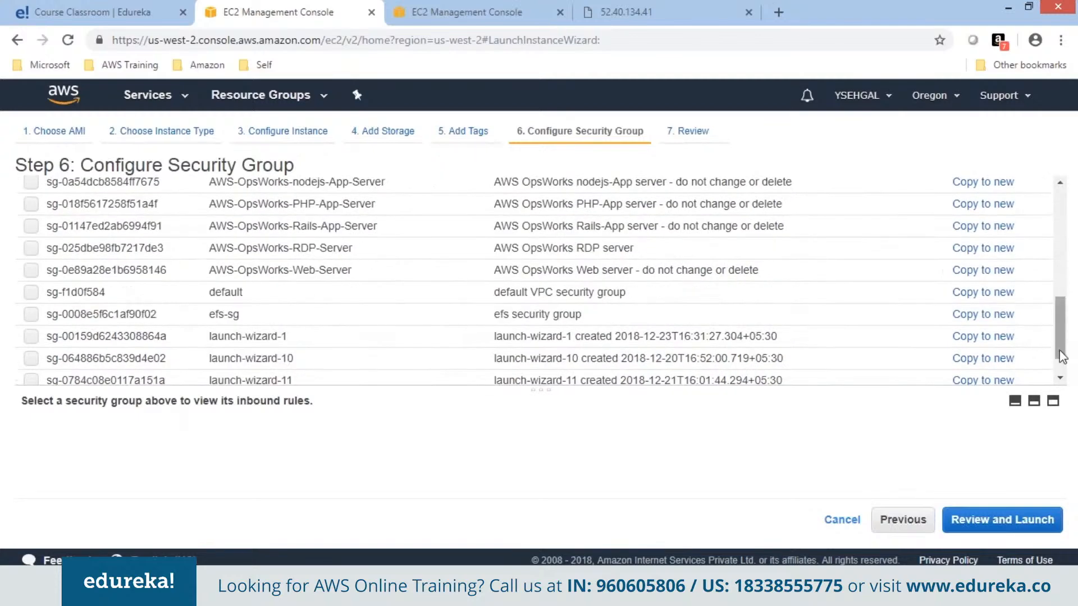
pyautogui.scroll(-1, 1063, 356)
pyautogui.click(32, 361)
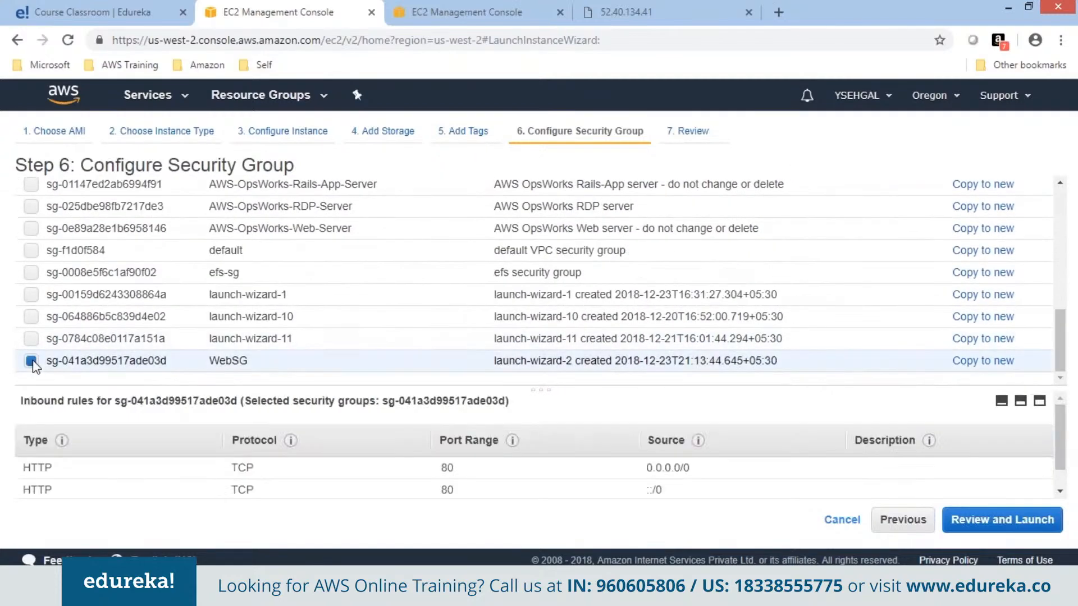
# Step: Review and launch the instance with the existing key pair, acknowledging access to the private key file
pyautogui.click(1012, 521)
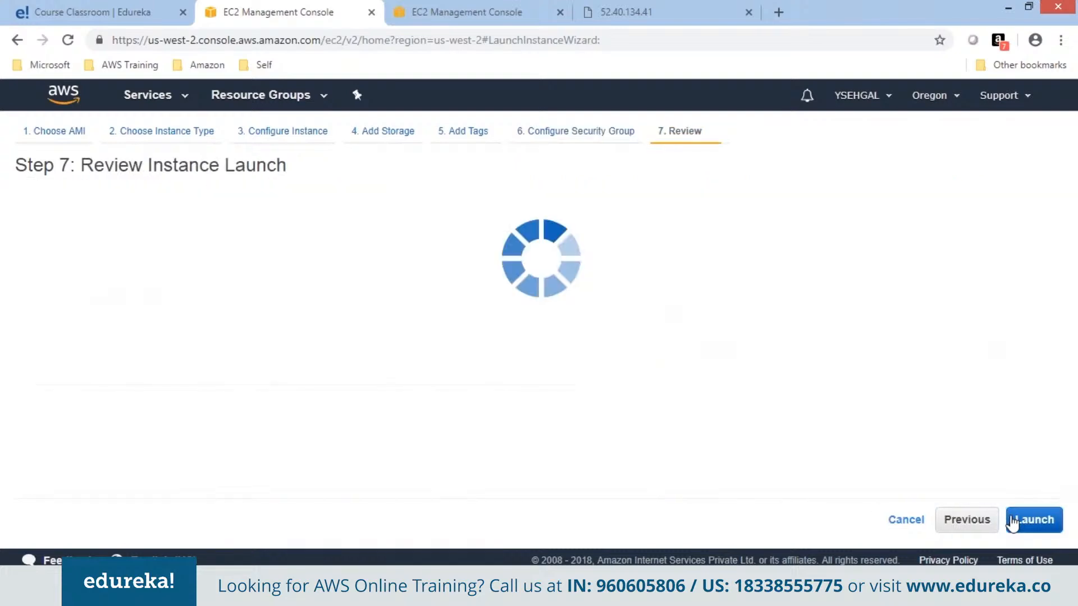
pyautogui.click(1028, 520)
pyautogui.click(507, 414)
pyautogui.click(722, 470)
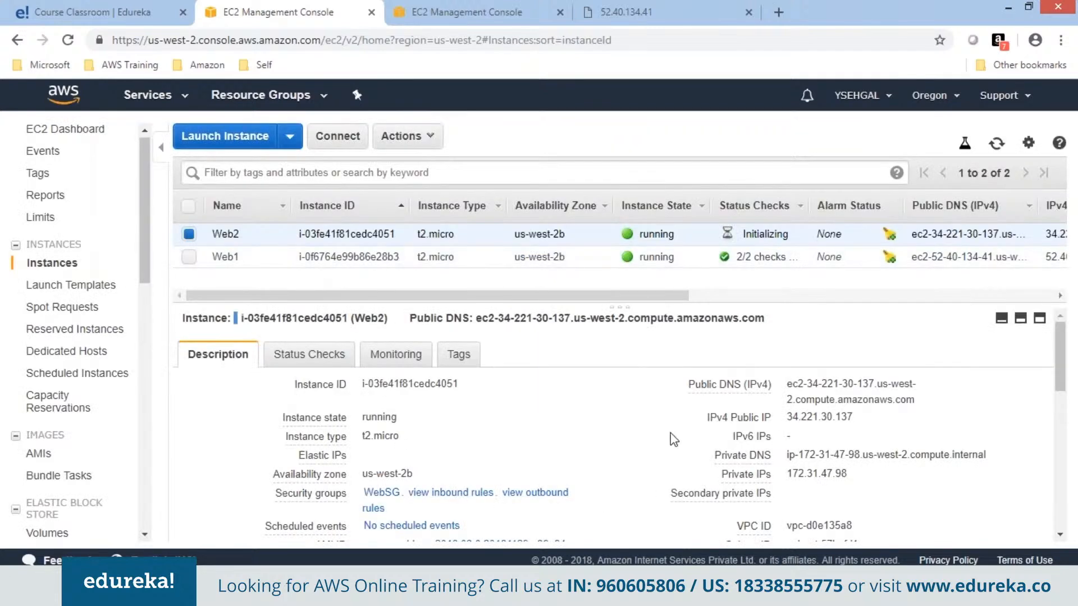
# Step: Select the IPv4 public IP address in Web2's instance description
pyautogui.moveTo(790, 418)
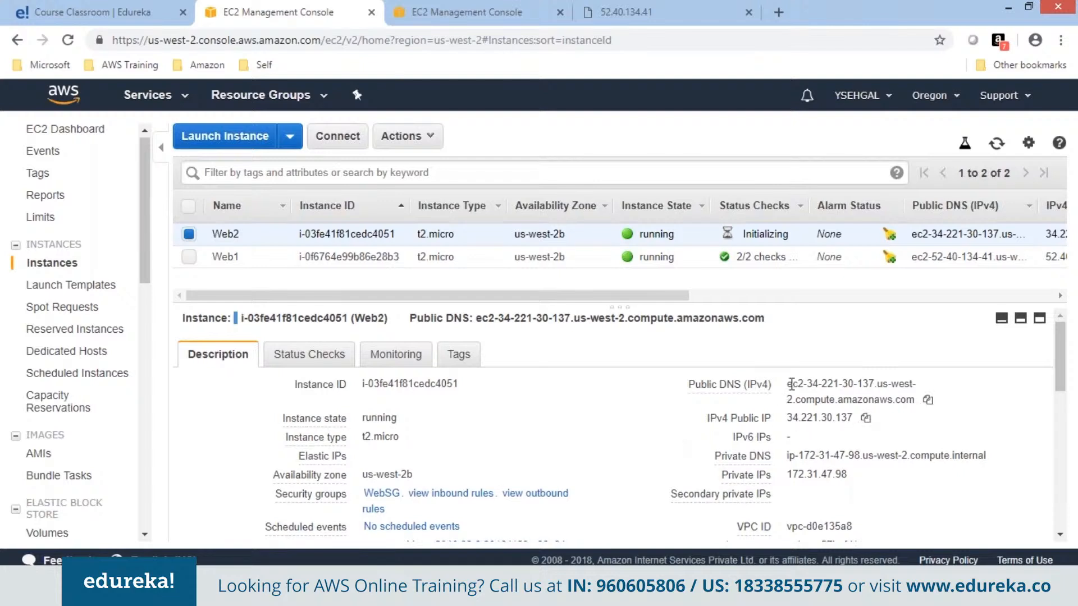
pyautogui.moveTo(791, 384)
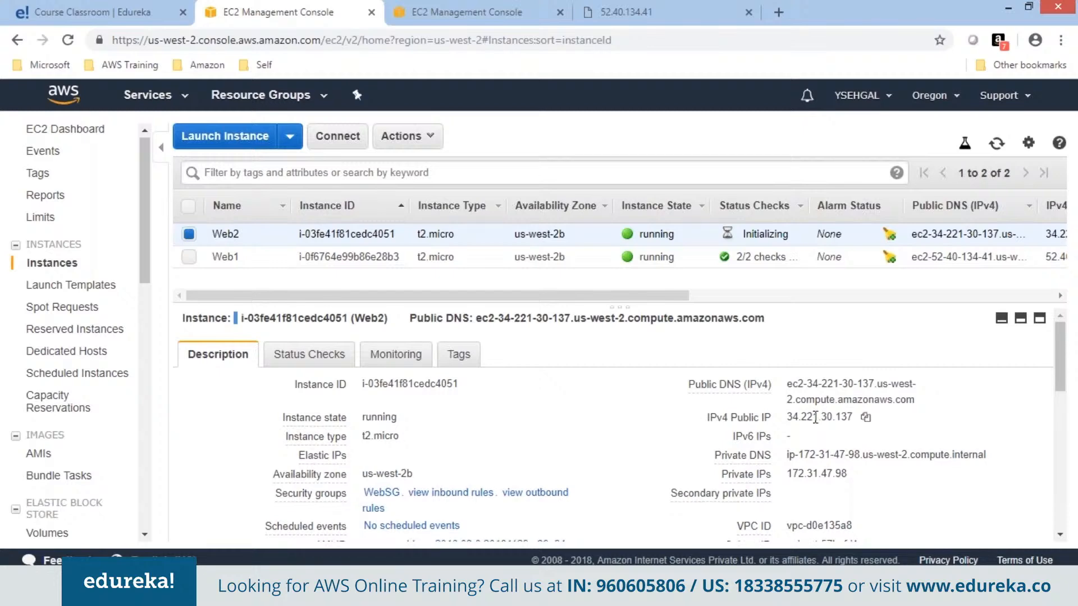
pyautogui.moveTo(788, 416); pyautogui.dragTo(848, 417)
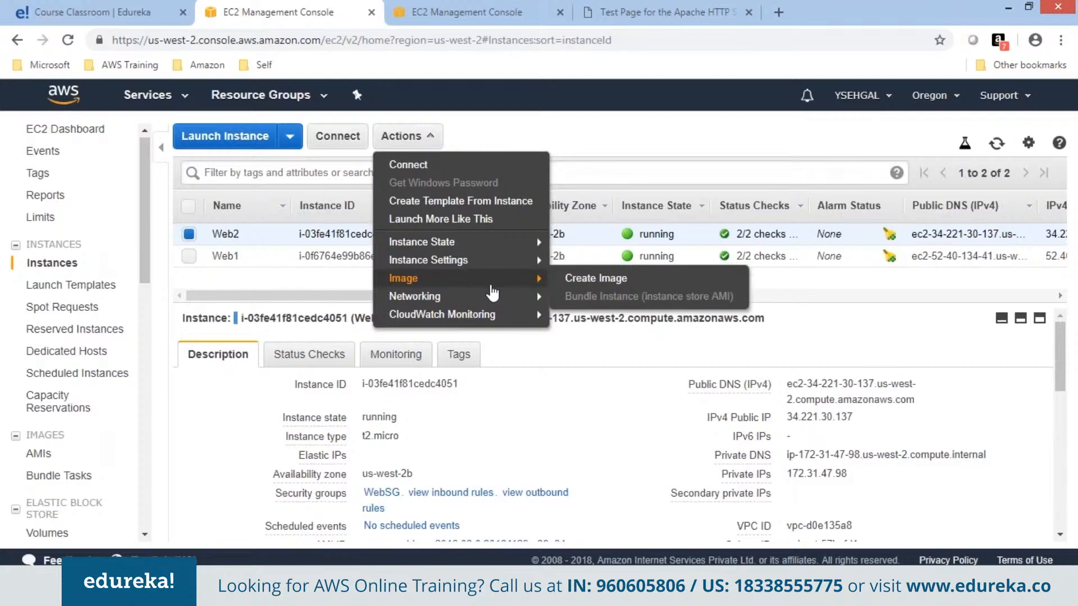
# Step: Create an image of the Web2 instance, using WebServerImage as both the image name and description
pyautogui.click(594, 280)
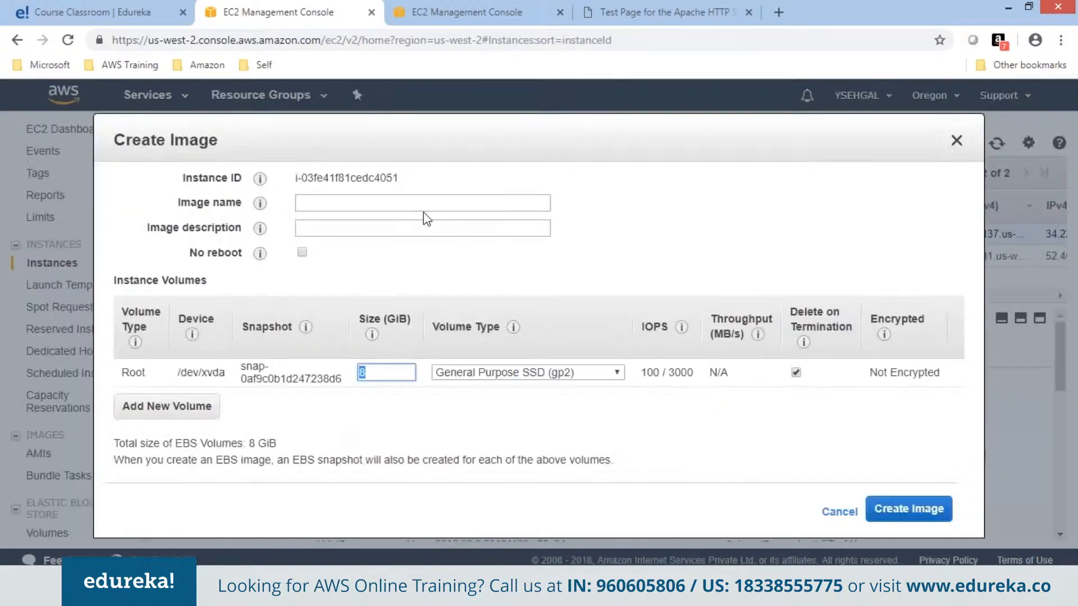
pyautogui.click(421, 203)
pyautogui.write('WebServerImage')
pyautogui.hotkey('ctrl', 'a')
pyautogui.hotkey('ctrl', 'c')
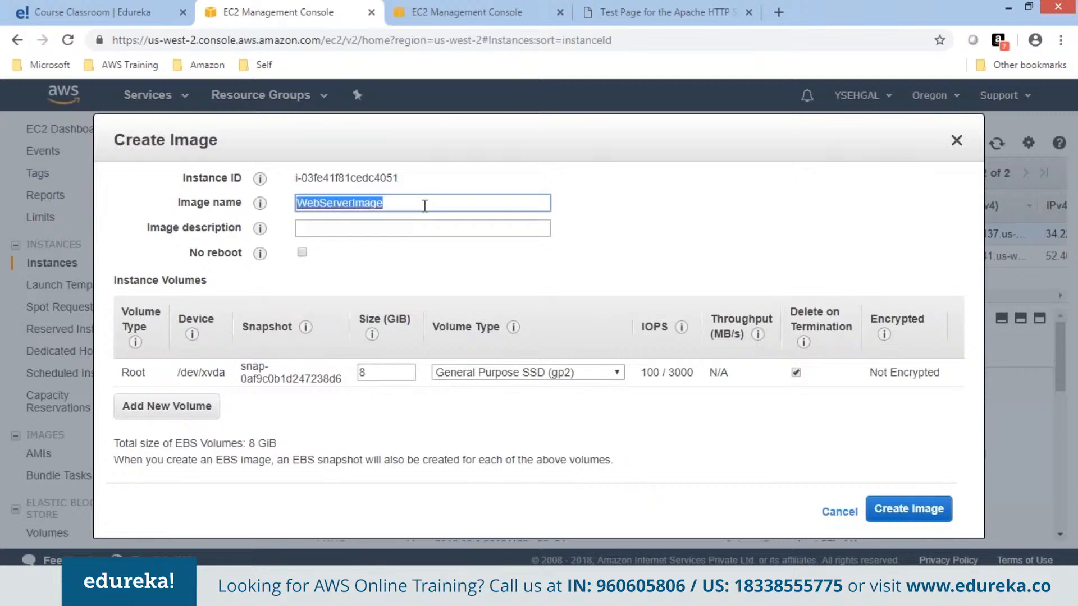
pyautogui.press('Tab')
pyautogui.hotkey('ctrl', 'v')
pyautogui.click(909, 509)
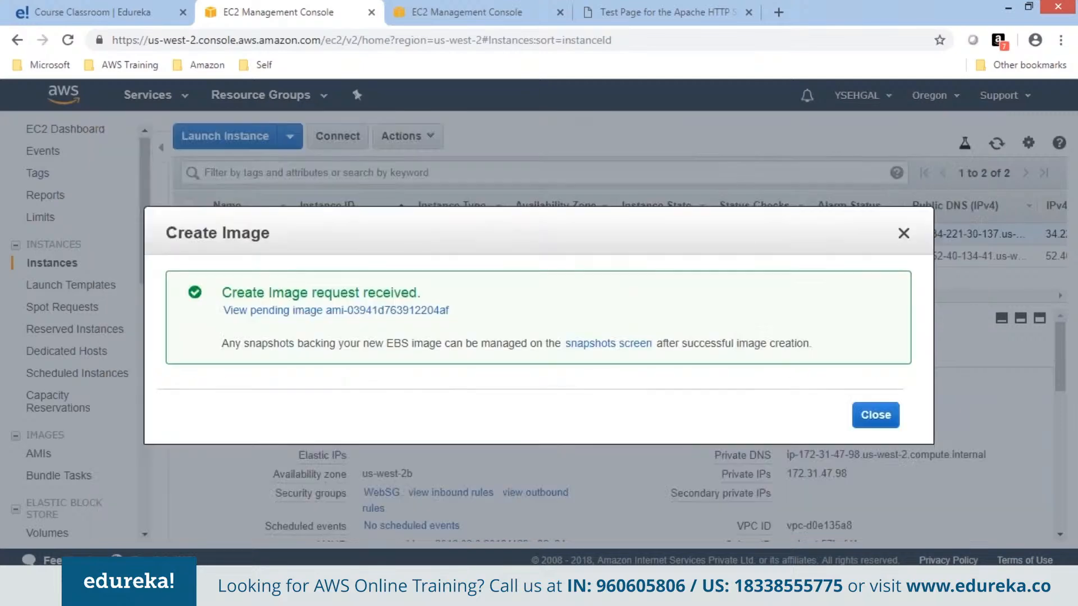
pyautogui.click(876, 416)
# Step: Check the new image in the AMI list, and view the list of EBS volumes
pyautogui.scroll(-1, 151, 267)
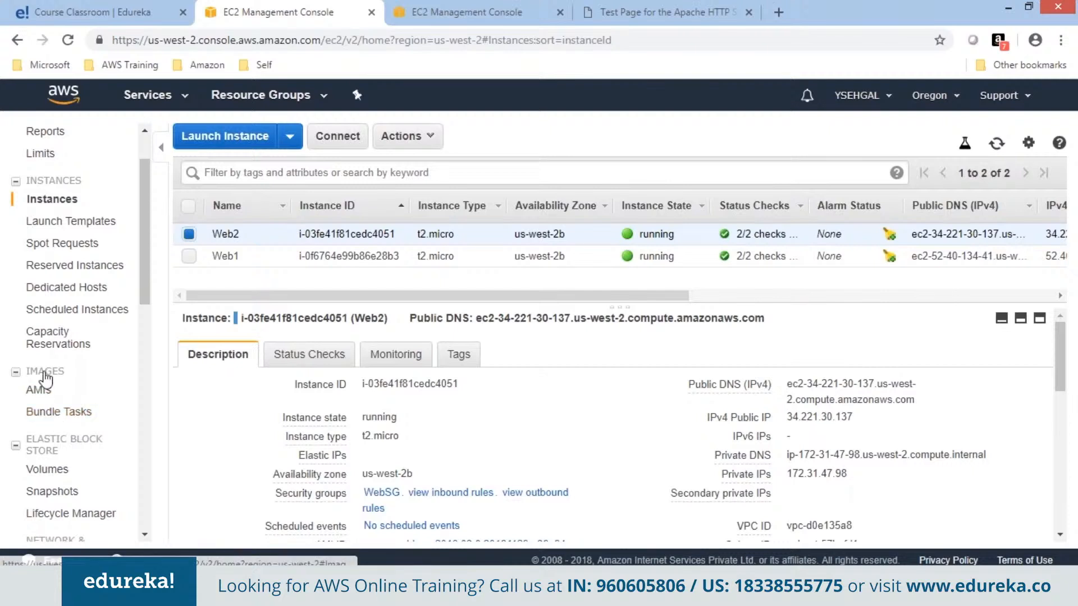
pyautogui.click(49, 393)
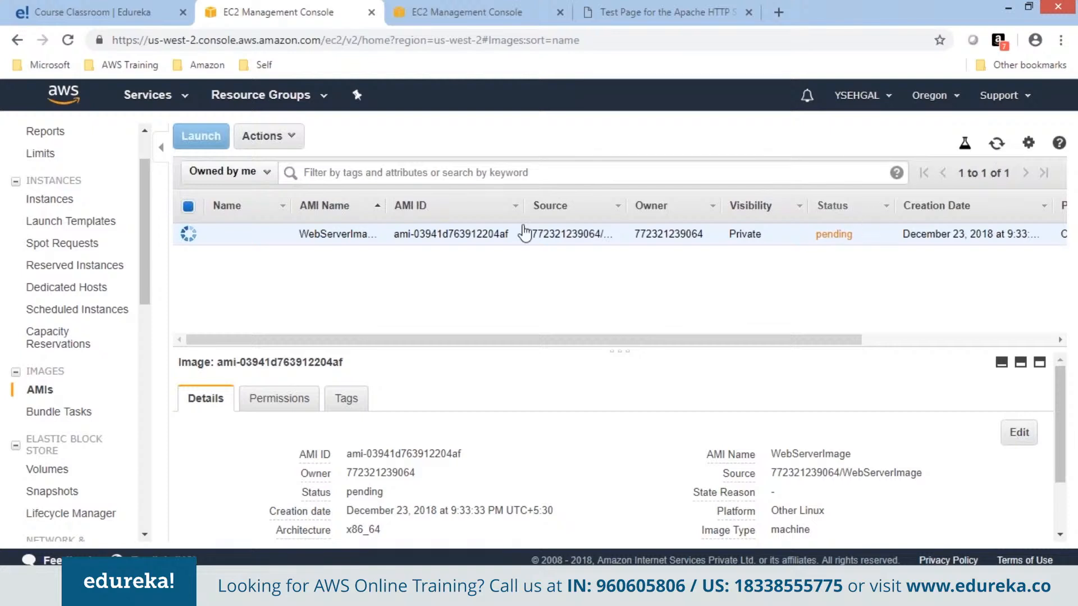
pyautogui.click(49, 469)
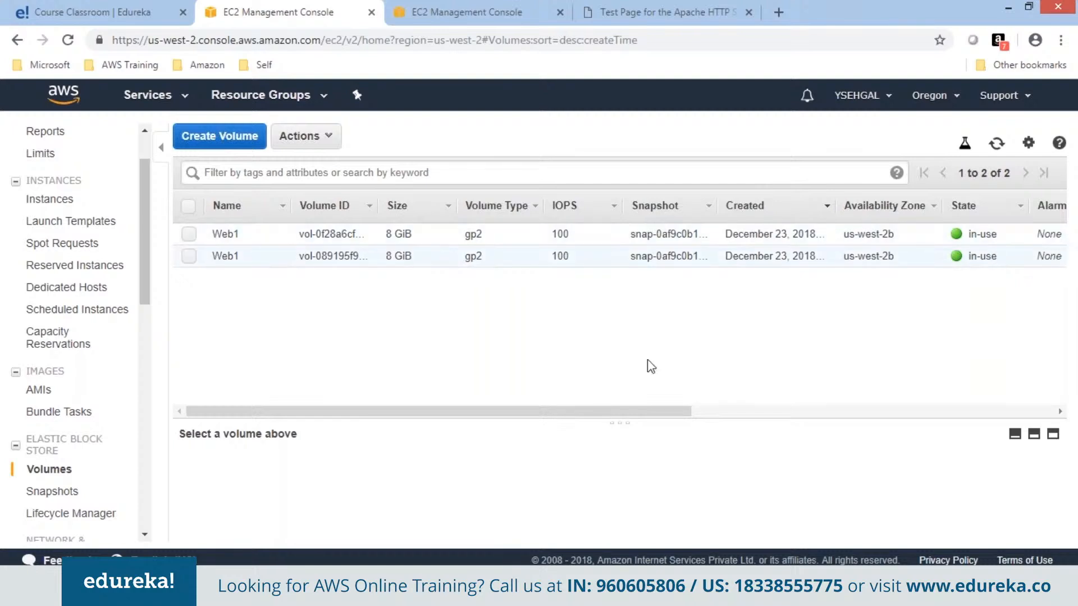
# Step: Give the WebServerImage AMI the name Web in the AMI list
pyautogui.click(45, 391)
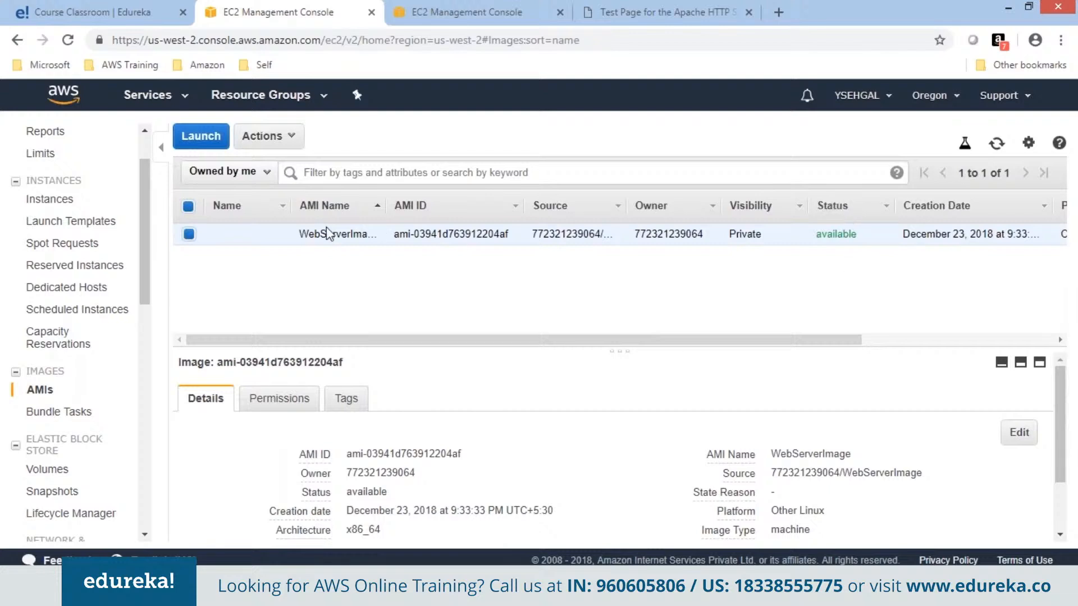
pyautogui.click(276, 233)
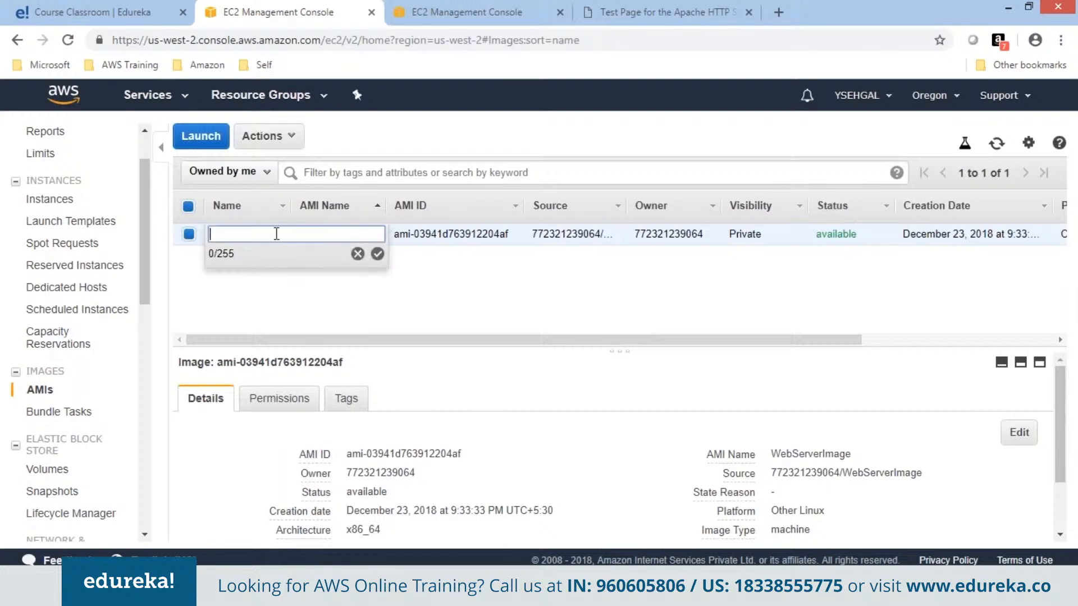
pyautogui.write('Web')
pyautogui.press('Return')
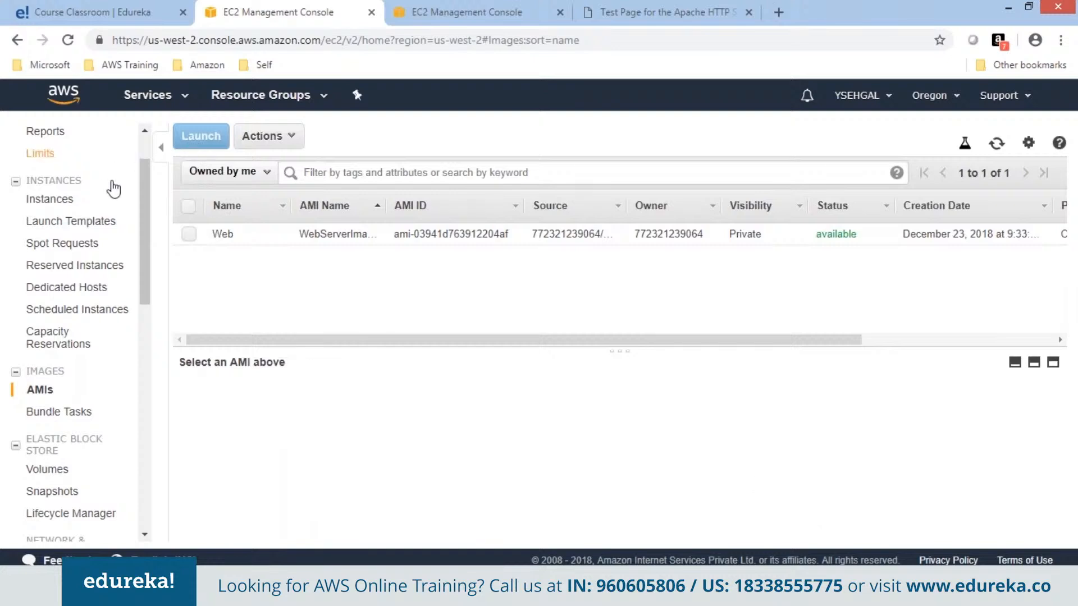
# Step: Start a new instance launch from the account's own WebServerImage AMI, keeping the t2.micro instance type
pyautogui.click(50, 200)
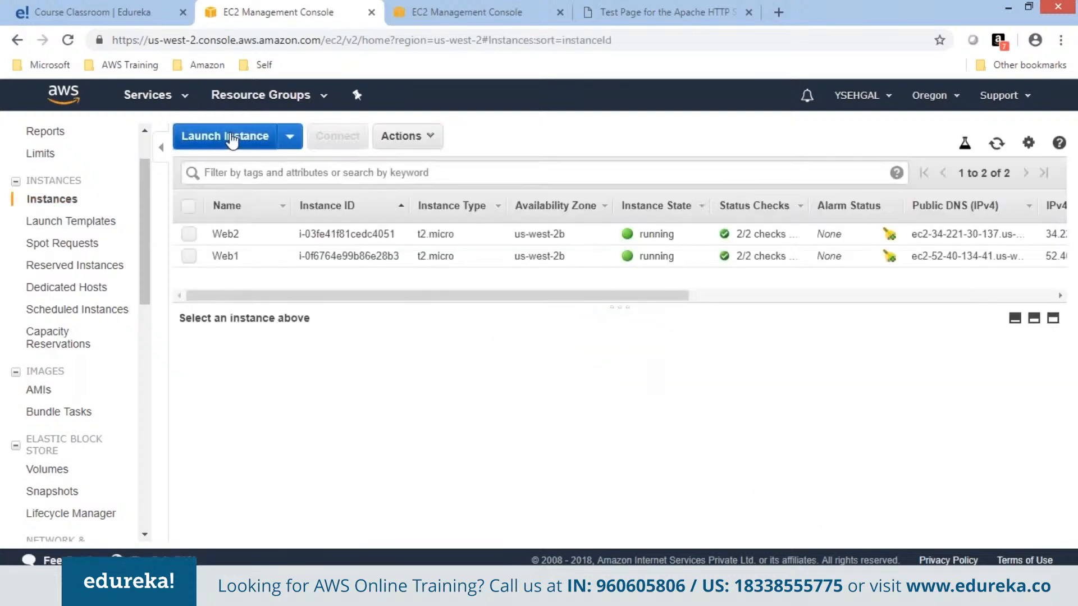
pyautogui.click(232, 137)
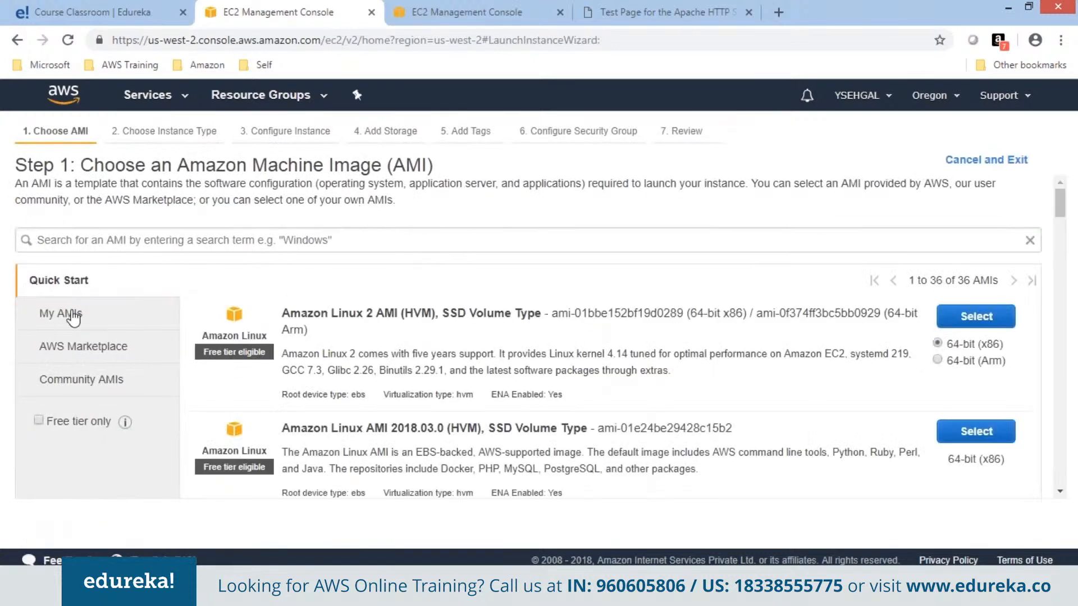
pyautogui.click(72, 316)
pyautogui.click(976, 317)
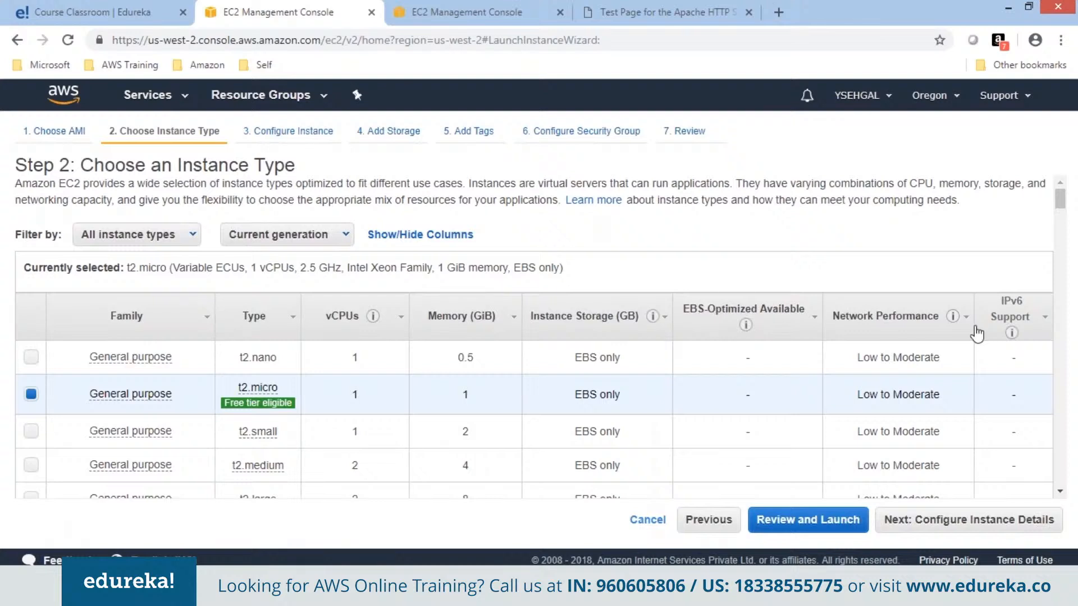
pyautogui.click(1007, 521)
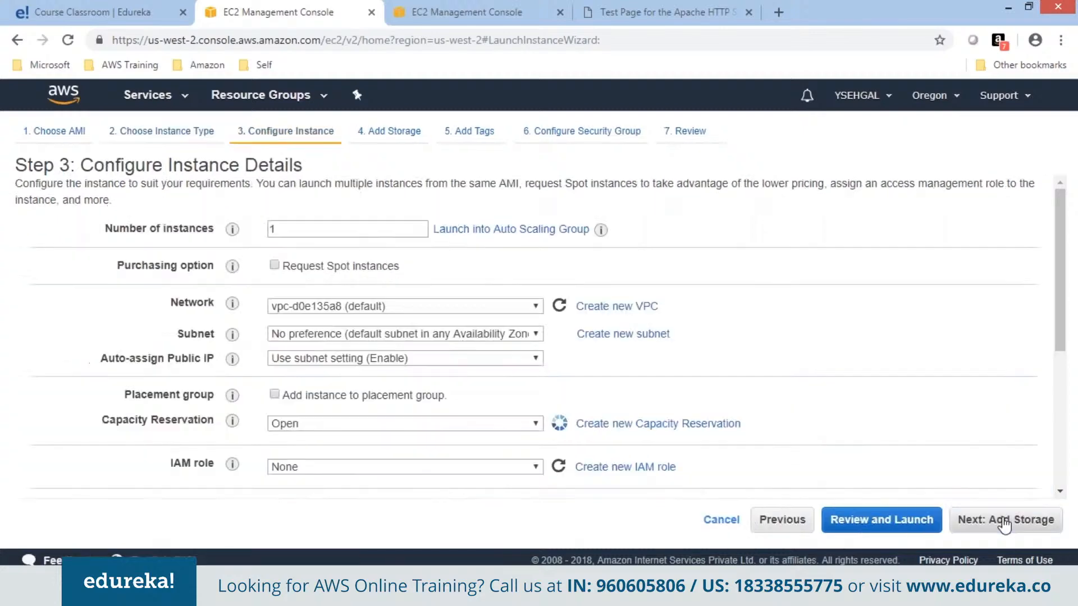
# Step: Keep the default instance details and storage, and add a tag with key Name and value Web3
pyautogui.click(1006, 521)
pyautogui.click(1006, 521)
pyautogui.click(54, 382)
pyautogui.write('Name')
pyautogui.press('Tab')
pyautogui.write('Web3')
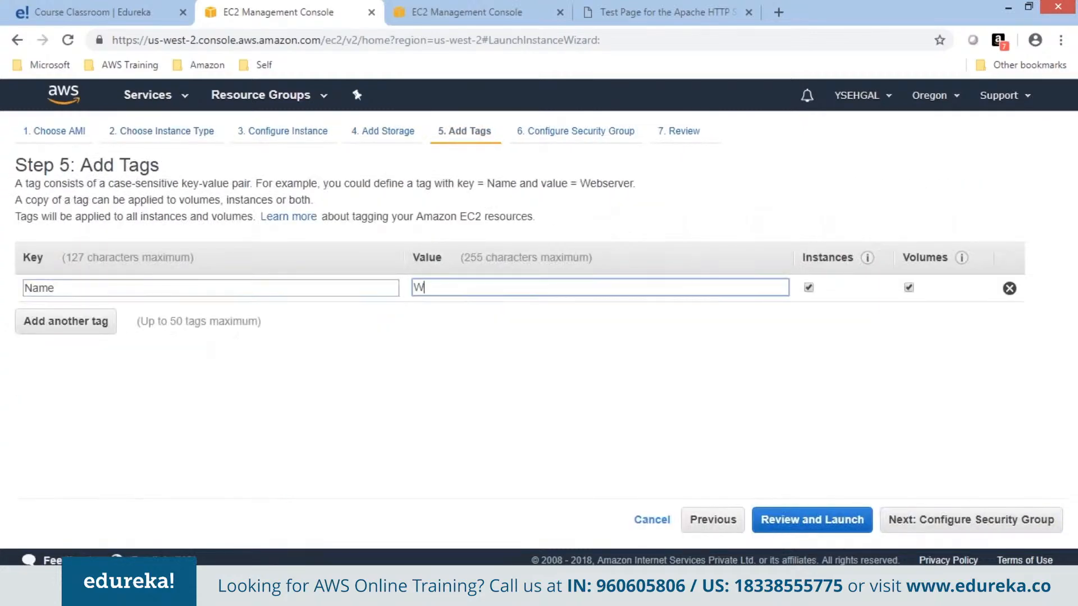
# Step: Assign the existing WebSG security group to the Web3 instance
pyautogui.click(988, 526)
pyautogui.click(256, 261)
pyautogui.click(1063, 335)
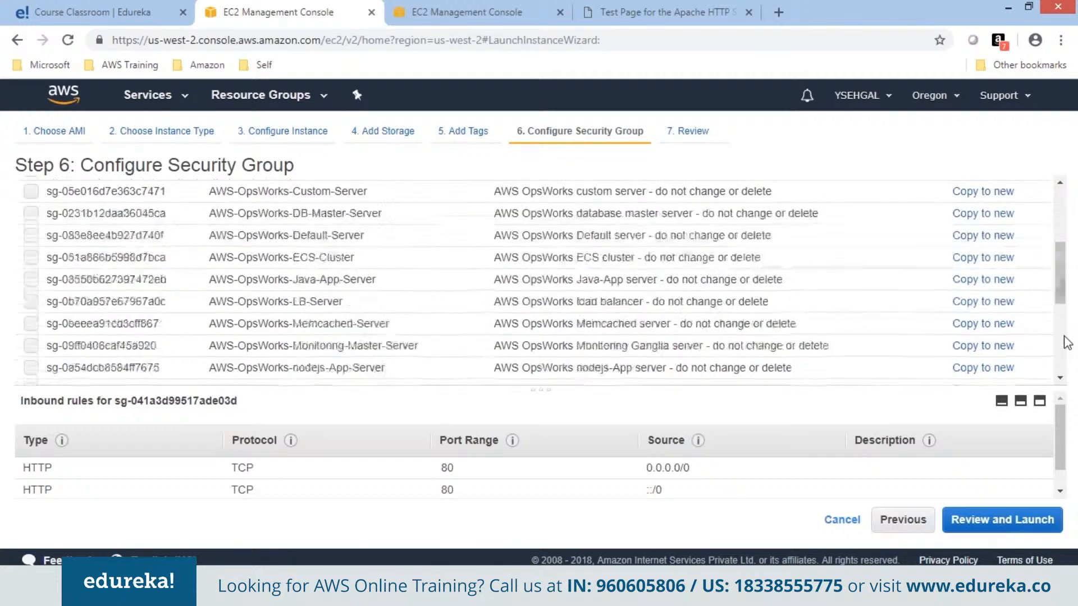
pyautogui.click(1063, 335)
pyautogui.moveTo(1060, 326); pyautogui.dragTo(1059, 341)
# Step: Launch Web3 with the existing key pair KPDec23, acknowledging private key access, and return to an enlarged instance list
pyautogui.click(979, 522)
pyautogui.click(1032, 520)
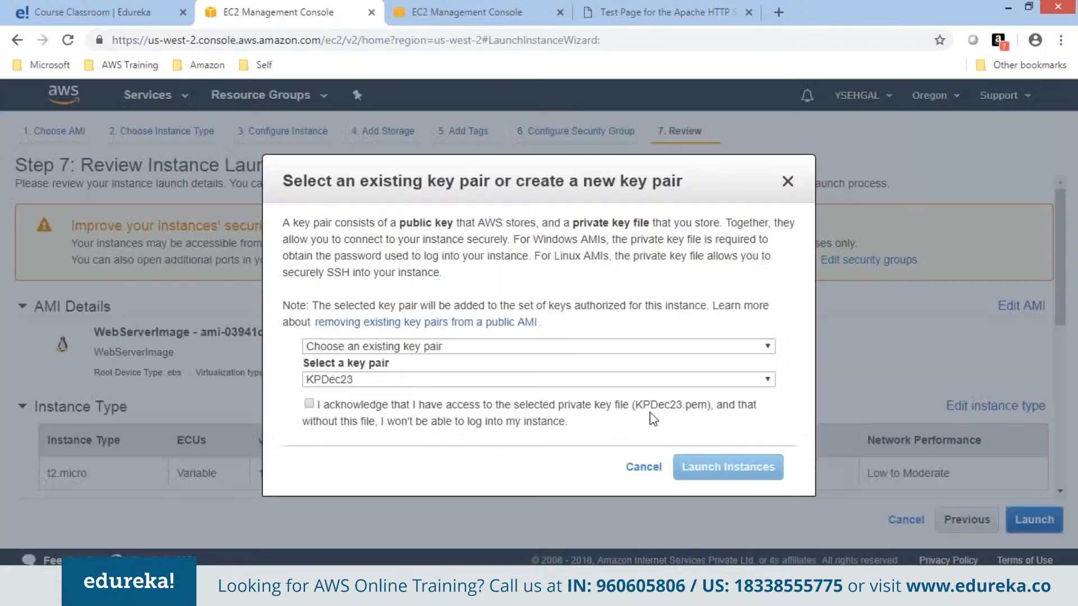
pyautogui.click(588, 409)
pyautogui.click(727, 467)
pyautogui.scroll(-2, 1056, 450)
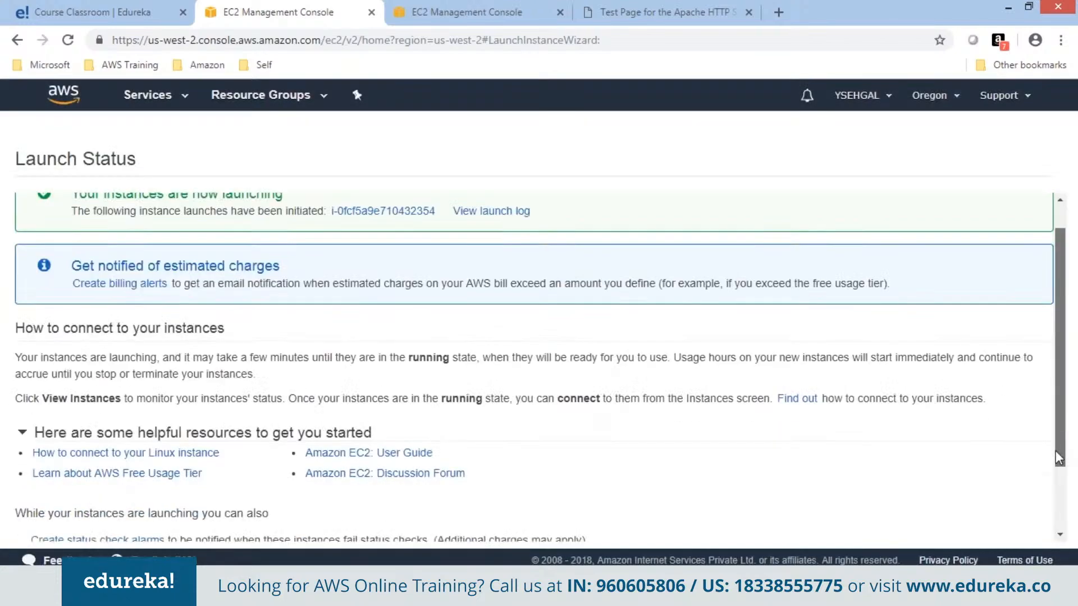
pyautogui.click(631, 323)
pyautogui.moveTo(597, 306); pyautogui.dragTo(597, 368)
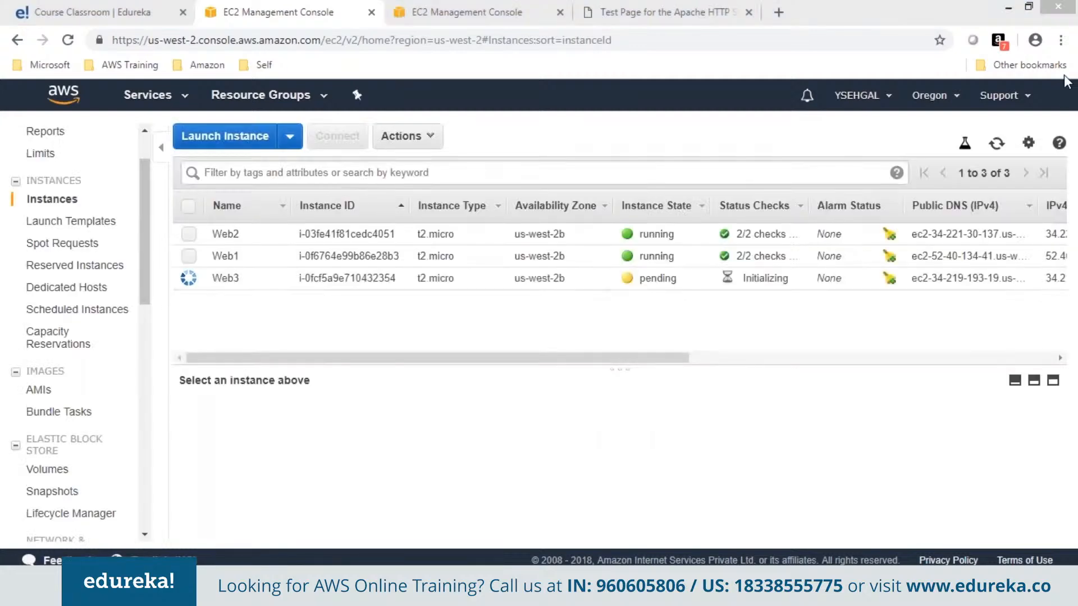
# Step: Terminate the Web1 instance
pyautogui.rightClick(636, 250)
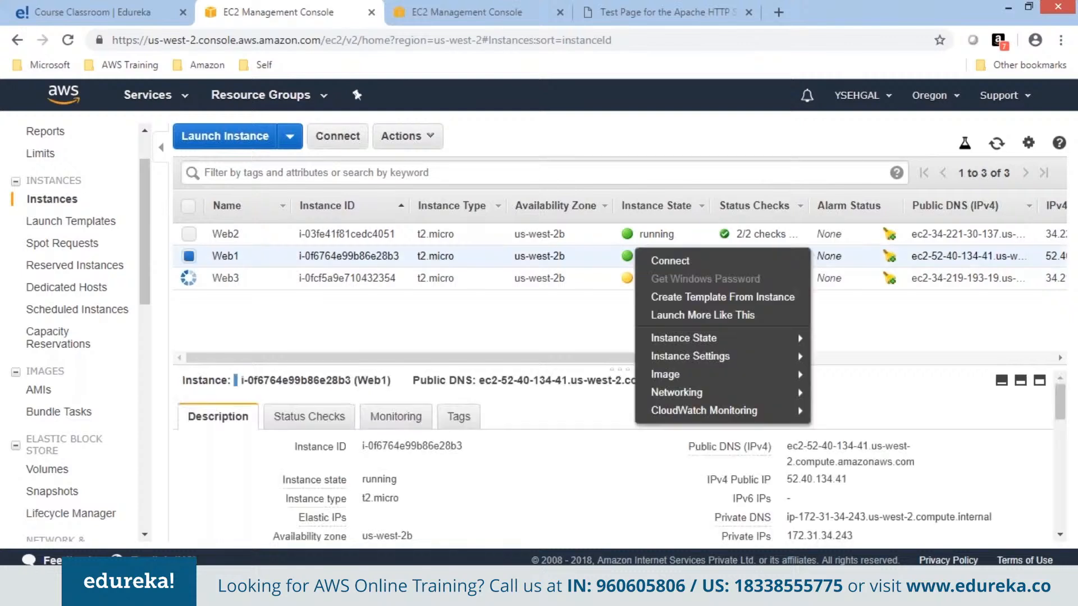
pyautogui.moveTo(729, 338)
pyautogui.click(848, 410)
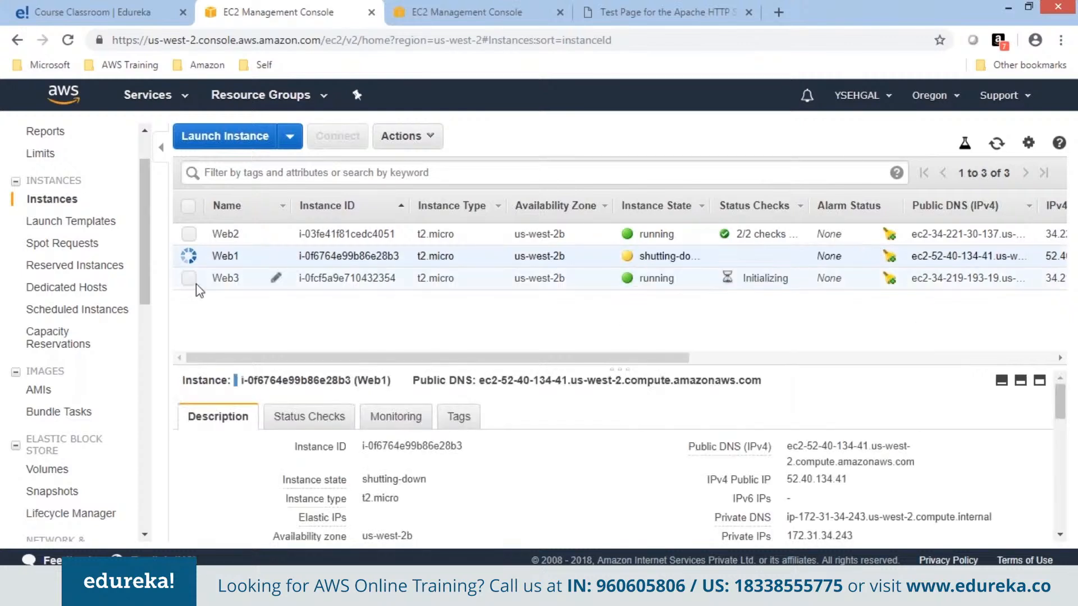
# Step: Copy Web3's public IP address, 34.219.193.19, and load it in a new browser tab to test the web server
pyautogui.click(189, 279)
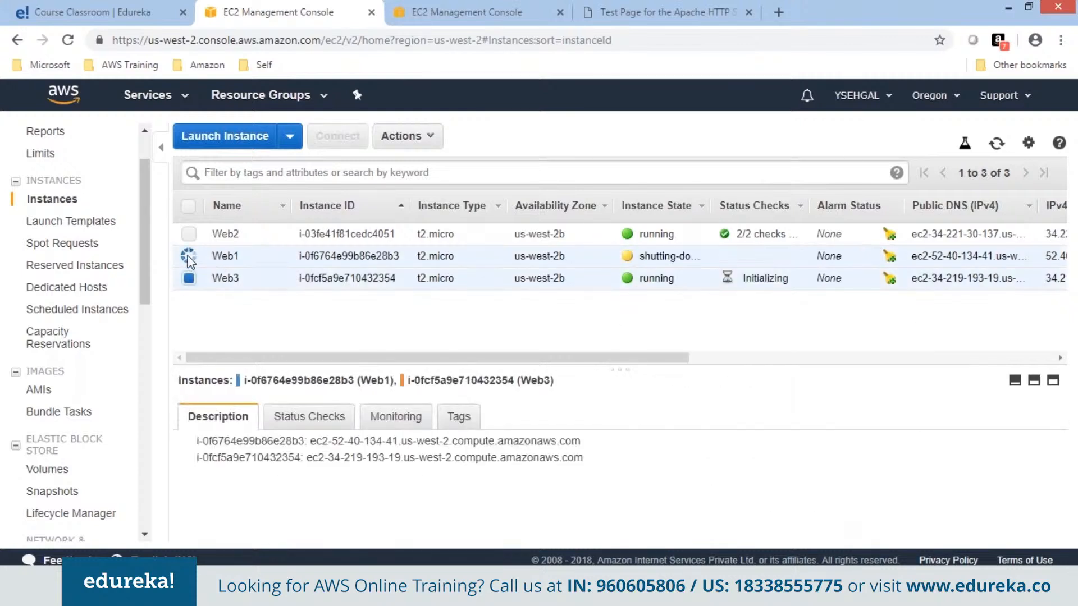
pyautogui.click(222, 280)
pyautogui.moveTo(866, 479); pyautogui.dragTo(791, 478)
pyautogui.rightClick(800, 477)
pyautogui.click(820, 487)
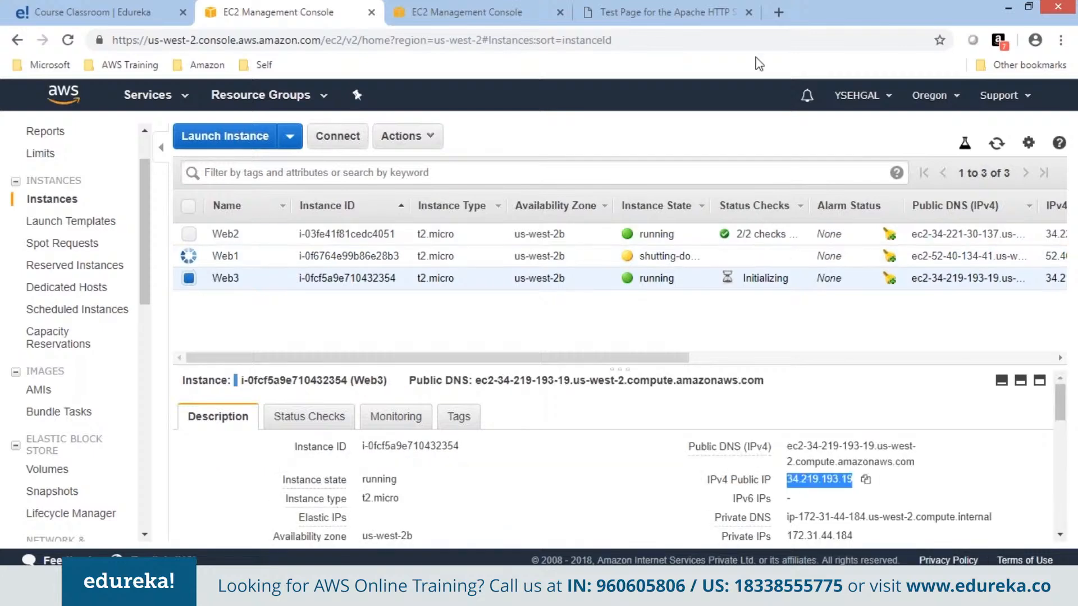
pyautogui.click(778, 12)
pyautogui.write('34.219.193.19')
pyautogui.press('Return')
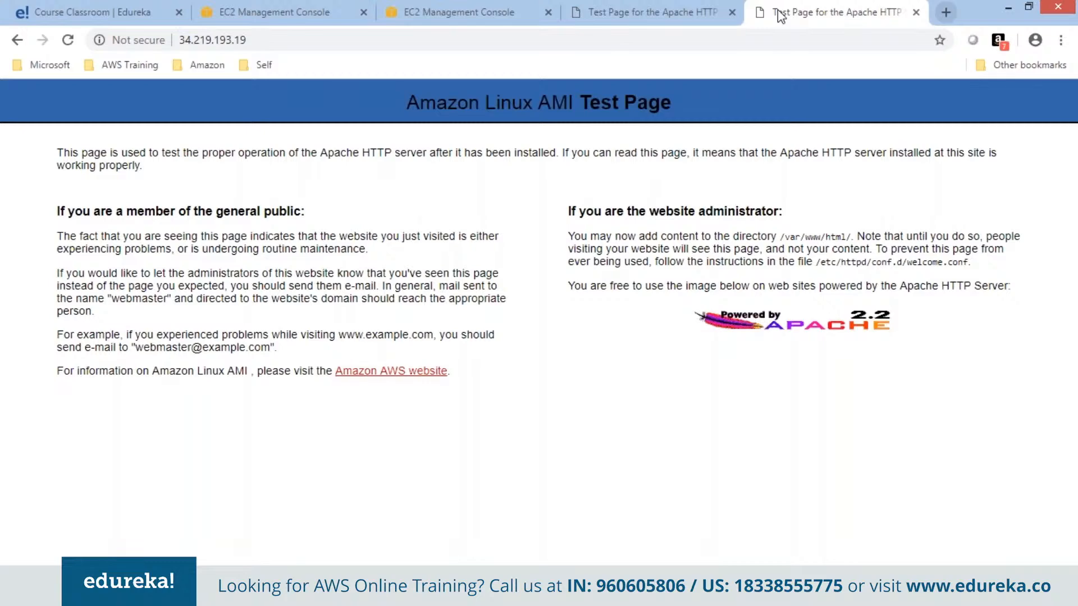
# Step: Select only Web2 in the EC2 instance list and copy its IPv4 public IP address
pyautogui.hotkey('ctrl', '2')
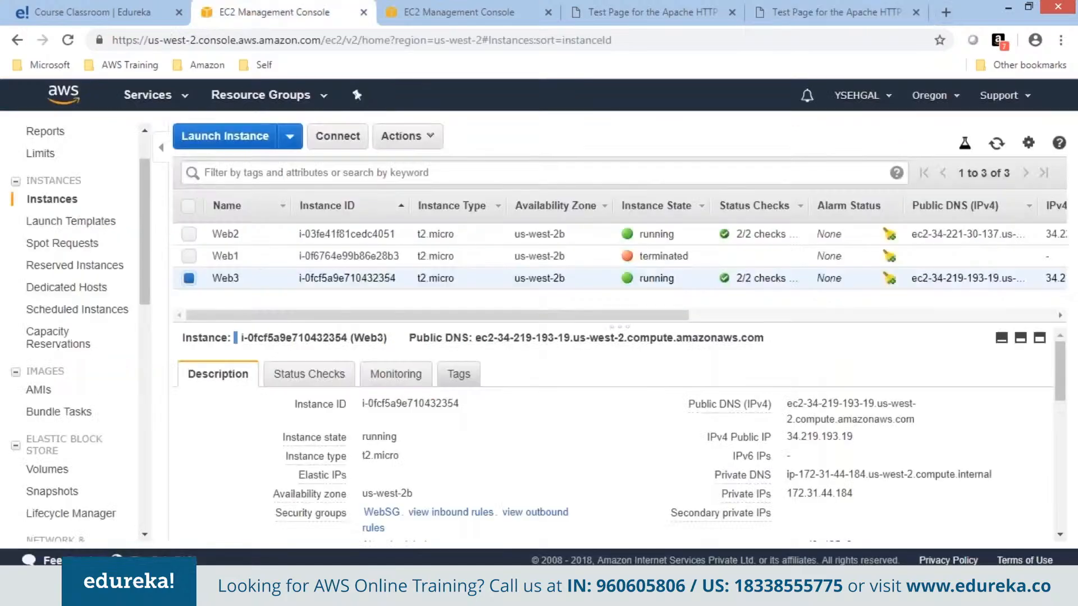
pyautogui.click(189, 278)
pyautogui.click(189, 235)
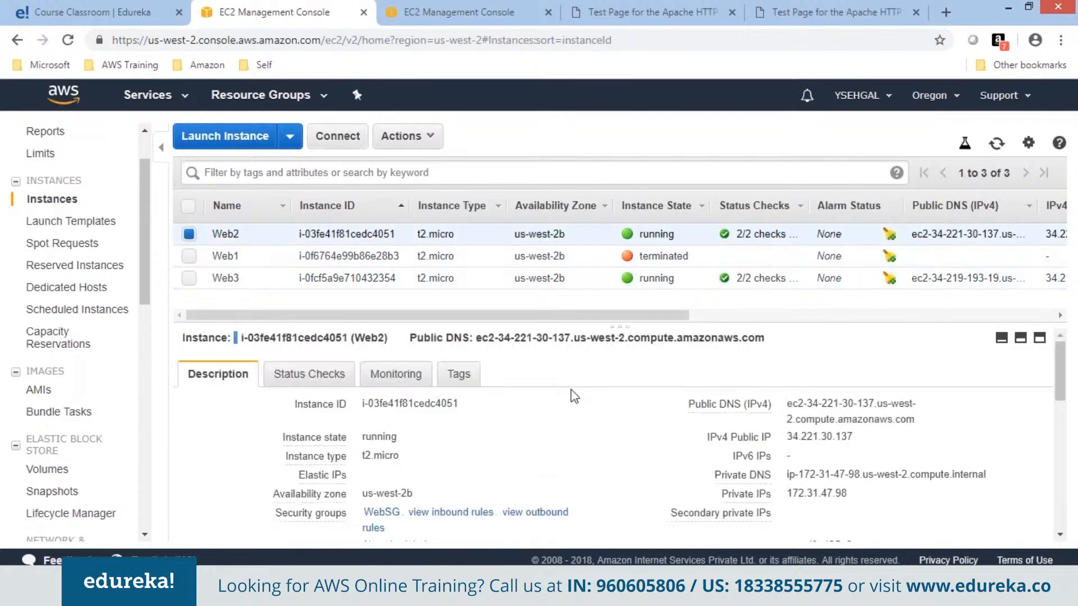
pyautogui.doubleClick(818, 437)
pyautogui.rightClick(818, 438)
pyautogui.click(826, 447)
# Step: Switch to PuTTY and open a new SSH session to 34.221.30.137, authenticating with the private key file
pyautogui.hotkey('alt', 'Tab')
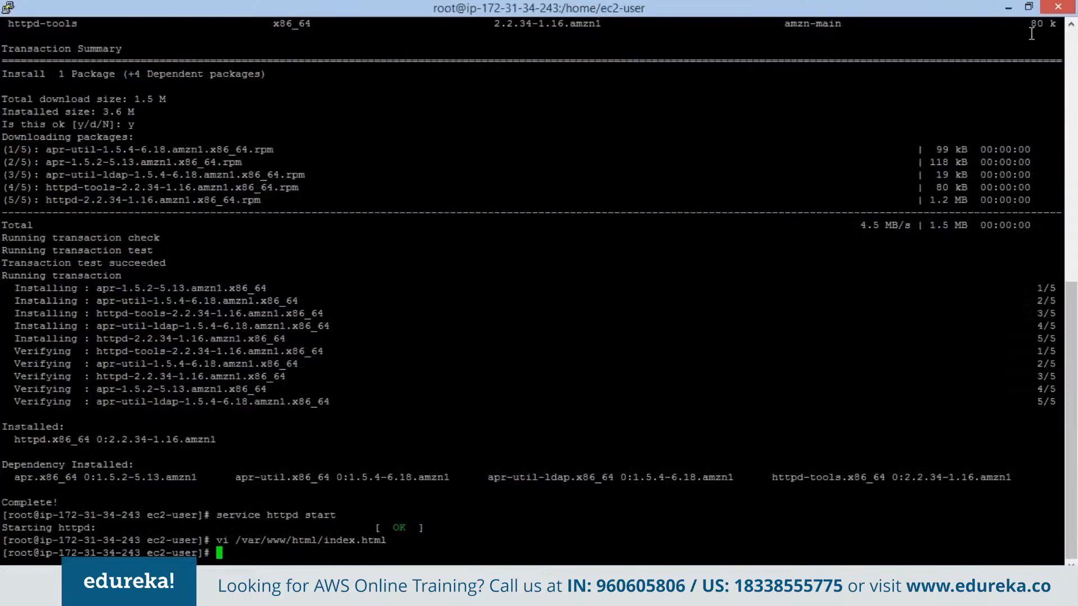
pyautogui.click(1031, 8)
pyautogui.click(252, 228)
pyautogui.click(300, 411)
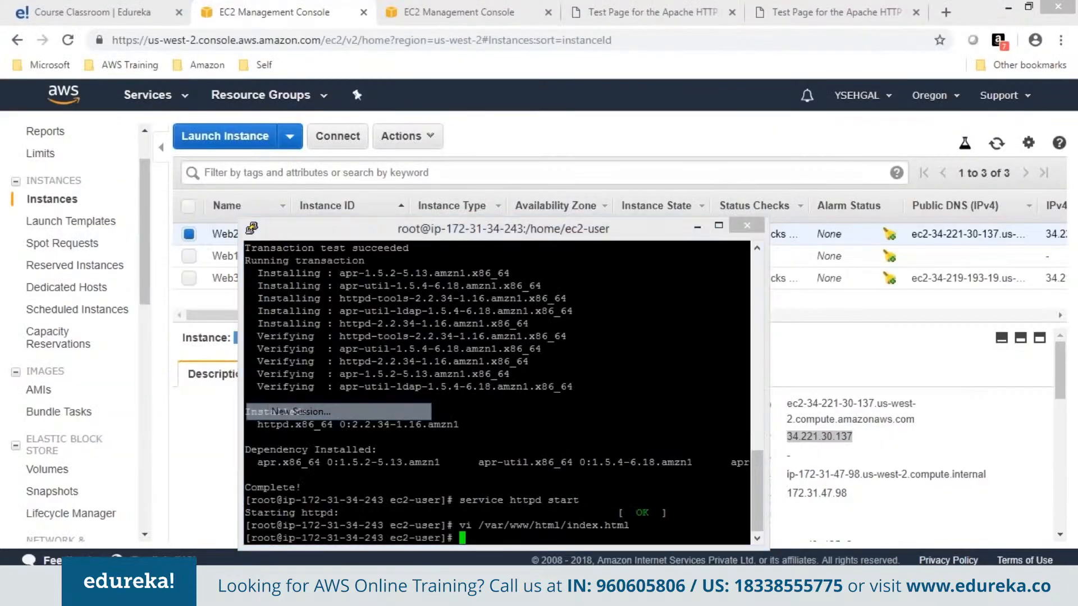
pyautogui.doubleClick(410, 393)
pyautogui.click(424, 375)
pyautogui.click(679, 356)
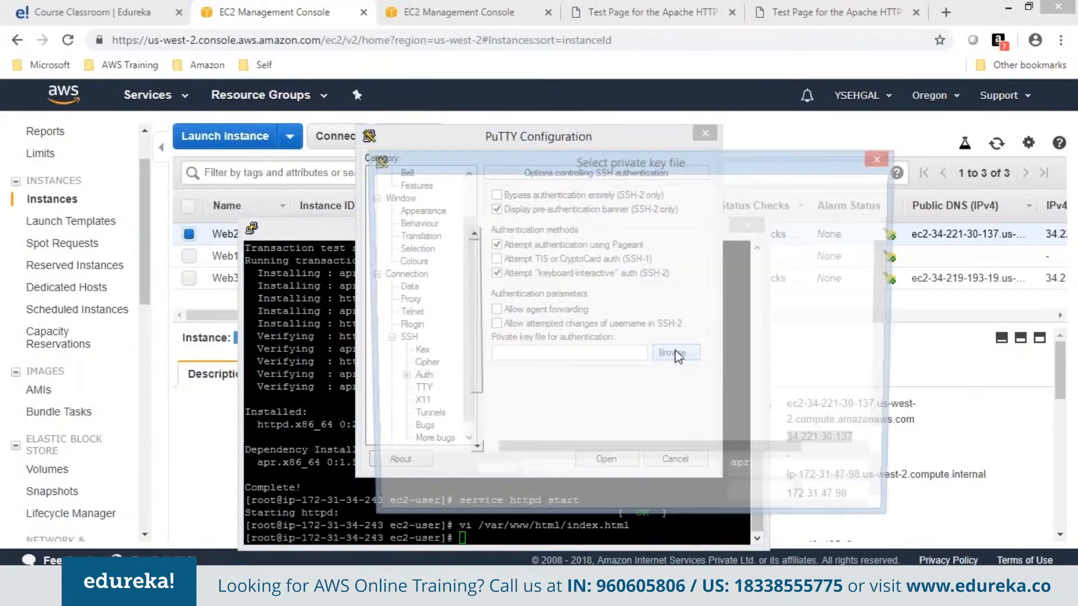
pyautogui.doubleClick(553, 334)
pyautogui.click(608, 459)
pyautogui.moveTo(337, 30); pyautogui.dragTo(486, 165)
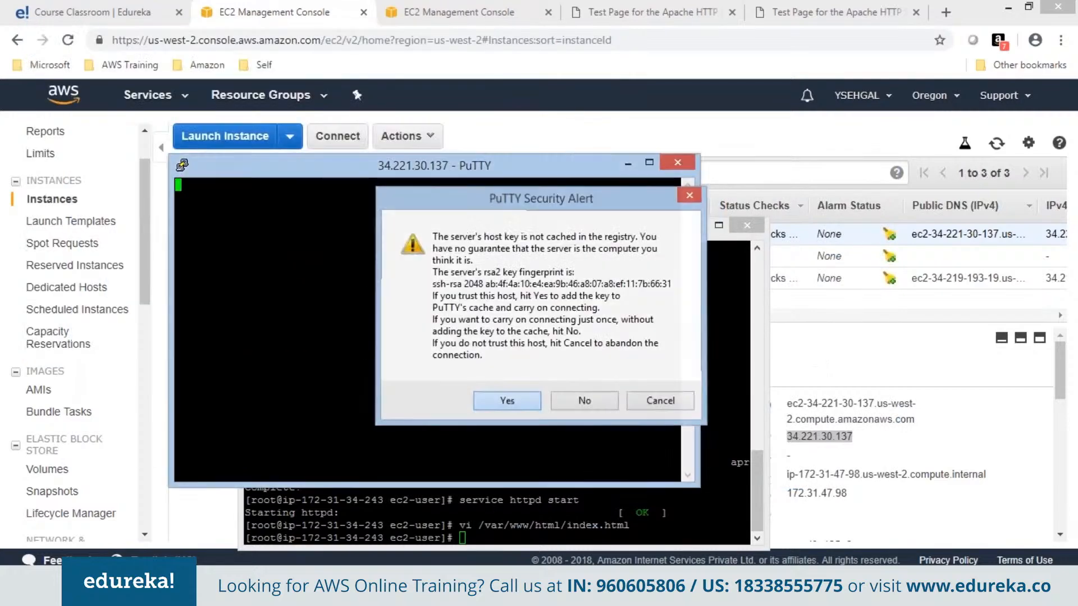
# Step: Accept the server's host key and log in to Web2 as ec2-user
pyautogui.press('Return')
pyautogui.write('ec2-user')
pyautogui.press('Return')
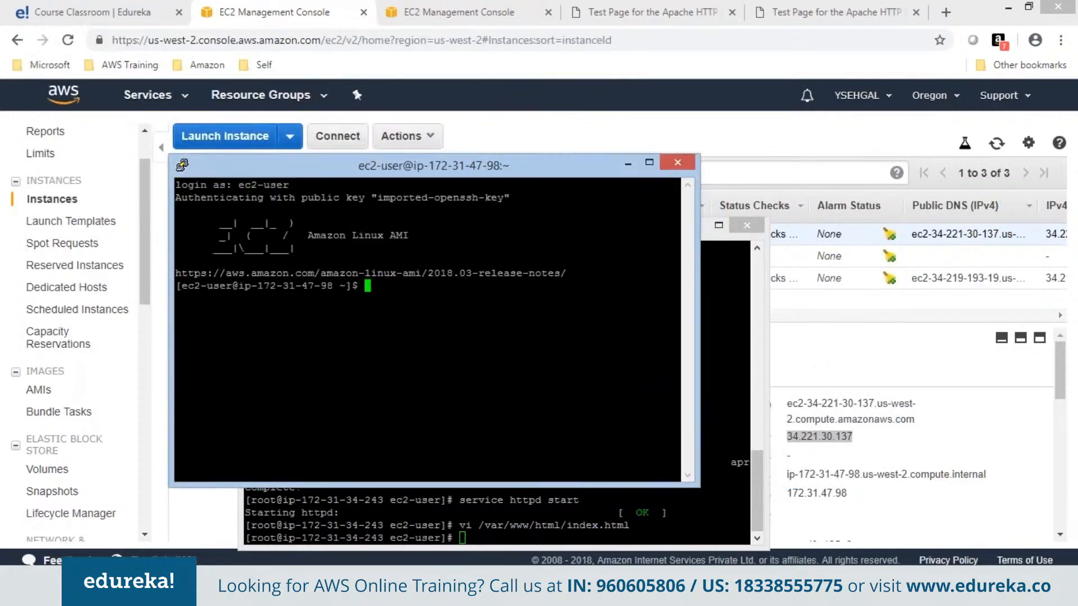
# Step: Switch to root on Web2 with sudo su and close the old Web1 terminal session
pyautogui.write('sudo su')
pyautogui.press('Return')
pyautogui.click(645, 350)
pyautogui.click(746, 225)
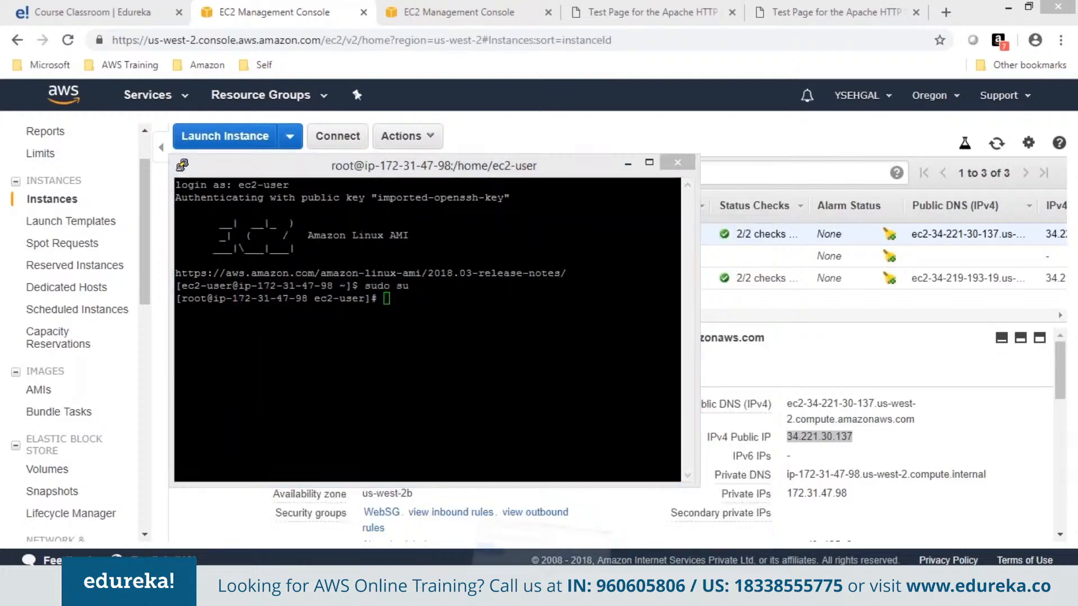
pyautogui.hotkey('alt', 'Tab')
pyautogui.moveTo(667, 262); pyautogui.dragTo(355, 262)
pyautogui.hotkey('ctrl', 'c')
pyautogui.hotkey('alt', 'Tab')
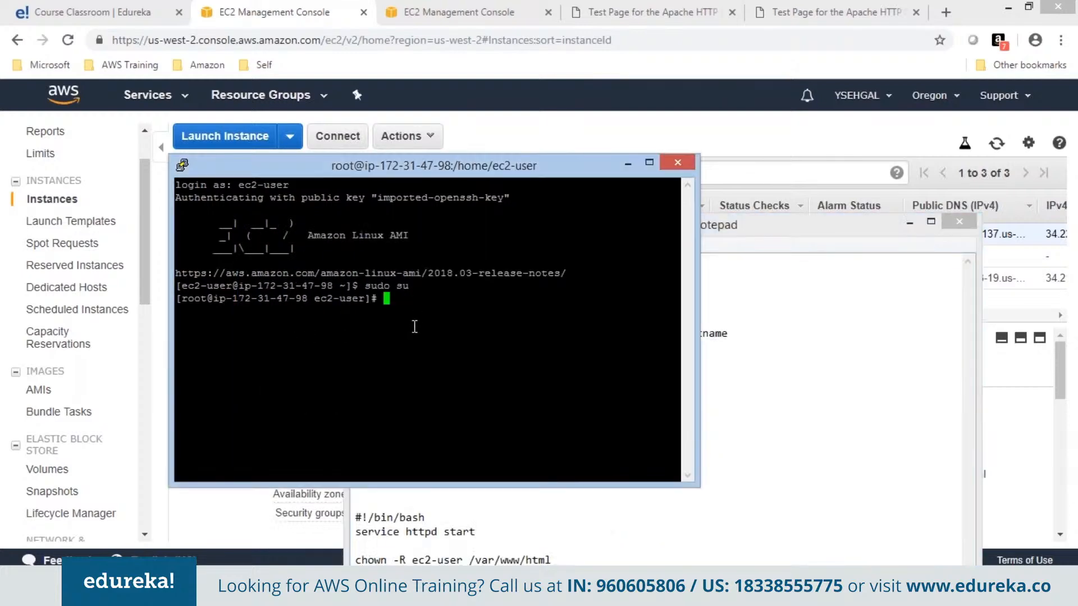
pyautogui.rightClick(424, 324)
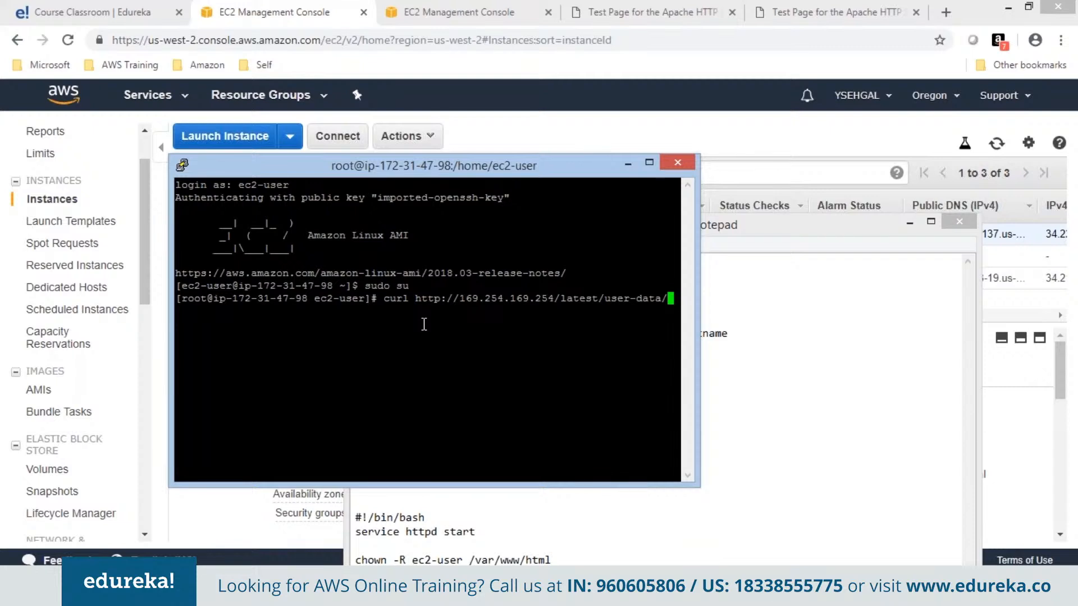
pyautogui.press('Return')
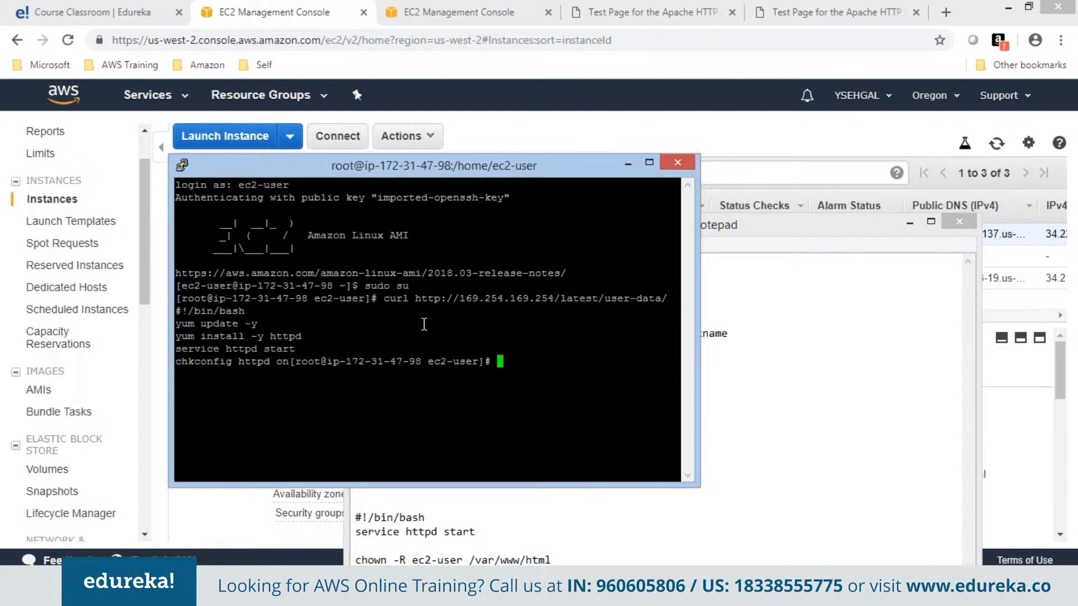
pyautogui.moveTo(712, 278); pyautogui.dragTo(357, 279)
pyautogui.hotkey('ctrl', 'c')
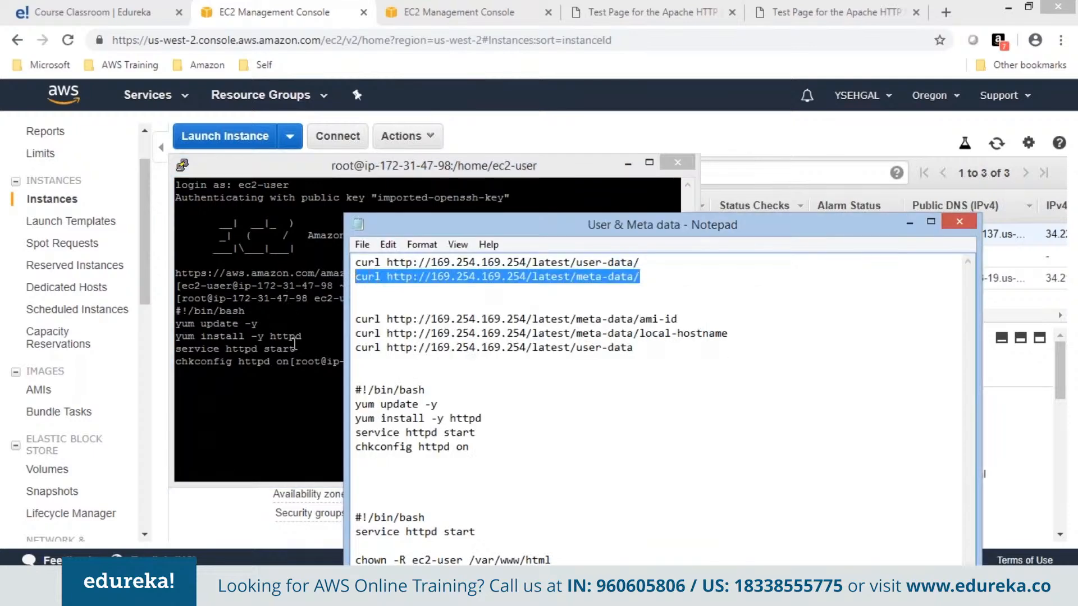
pyautogui.rightClick(593, 454)
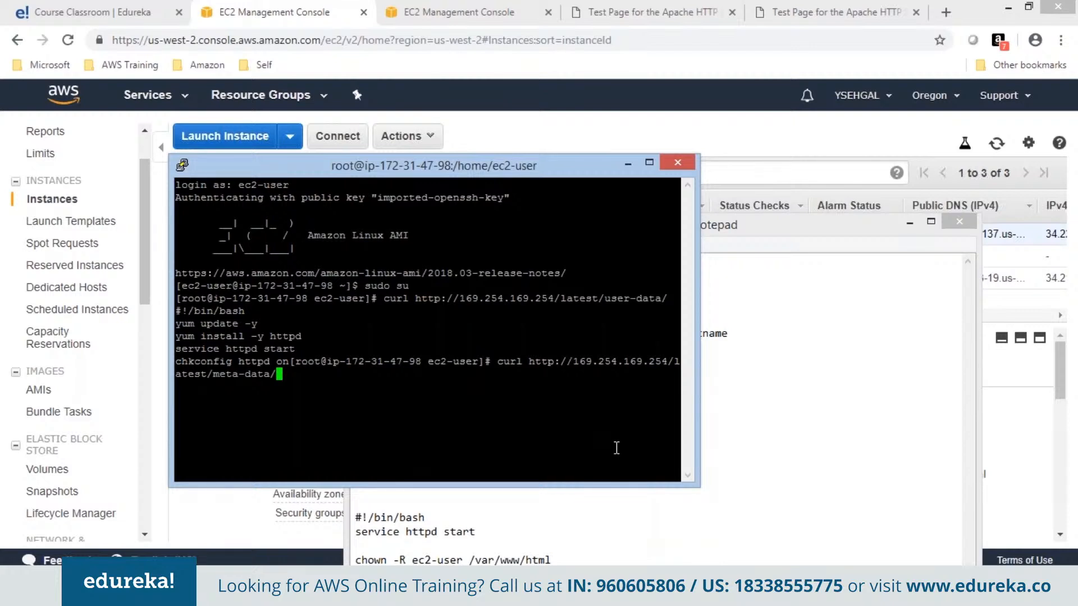
pyautogui.click(909, 224)
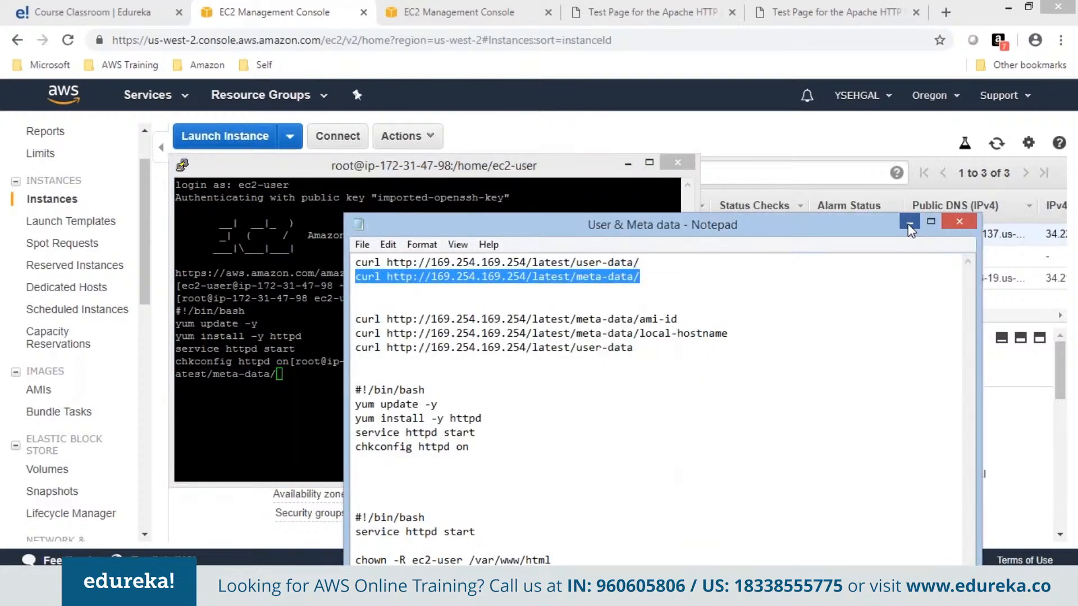
pyautogui.moveTo(558, 165); pyautogui.dragTo(758, 2)
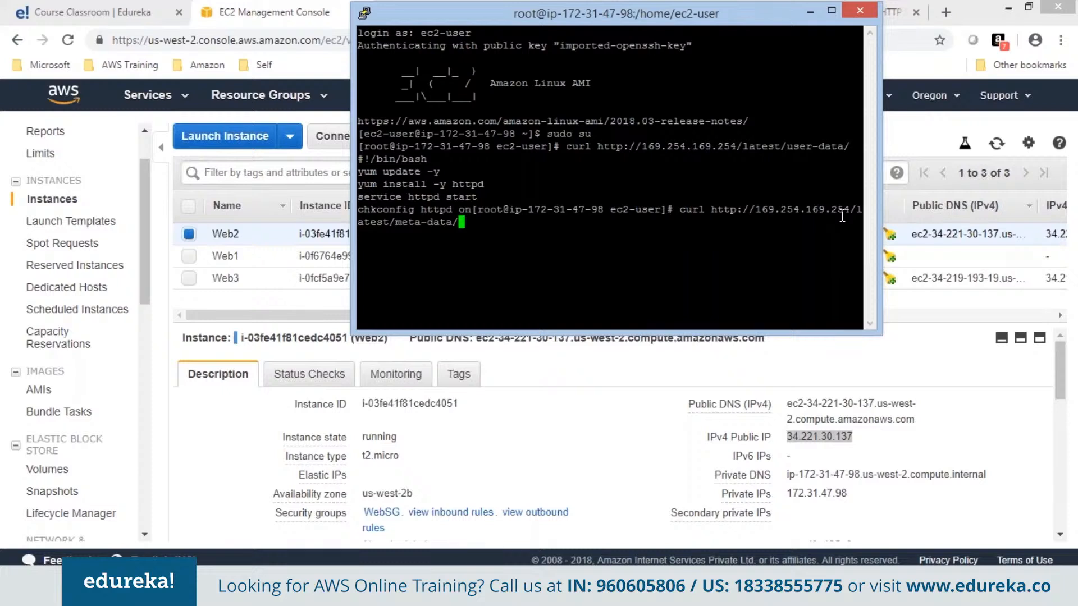
pyautogui.press('Return')
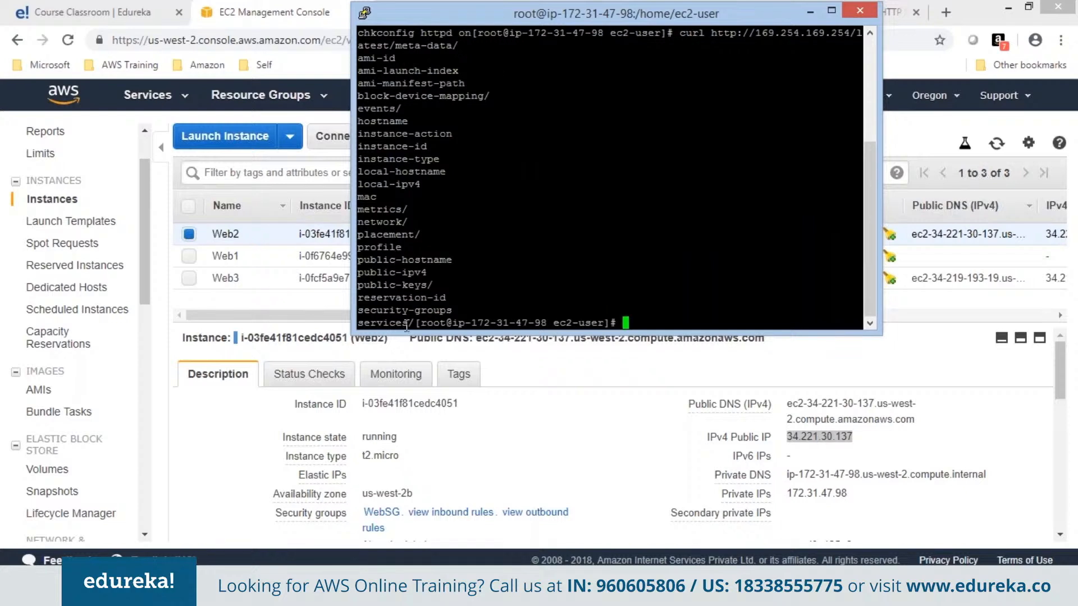
# Step: Query Web2's public IP by rerunning the meta-data curl command with public-ipv4 appended
pyautogui.press('Up')
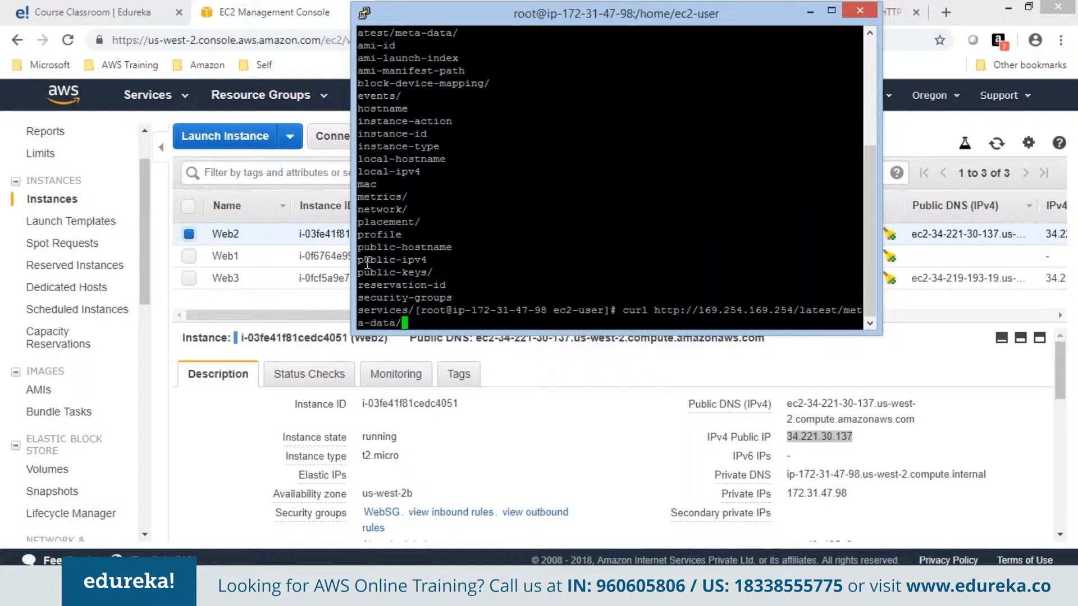
pyautogui.moveTo(359, 260); pyautogui.dragTo(424, 258)
pyautogui.rightClick(423, 259)
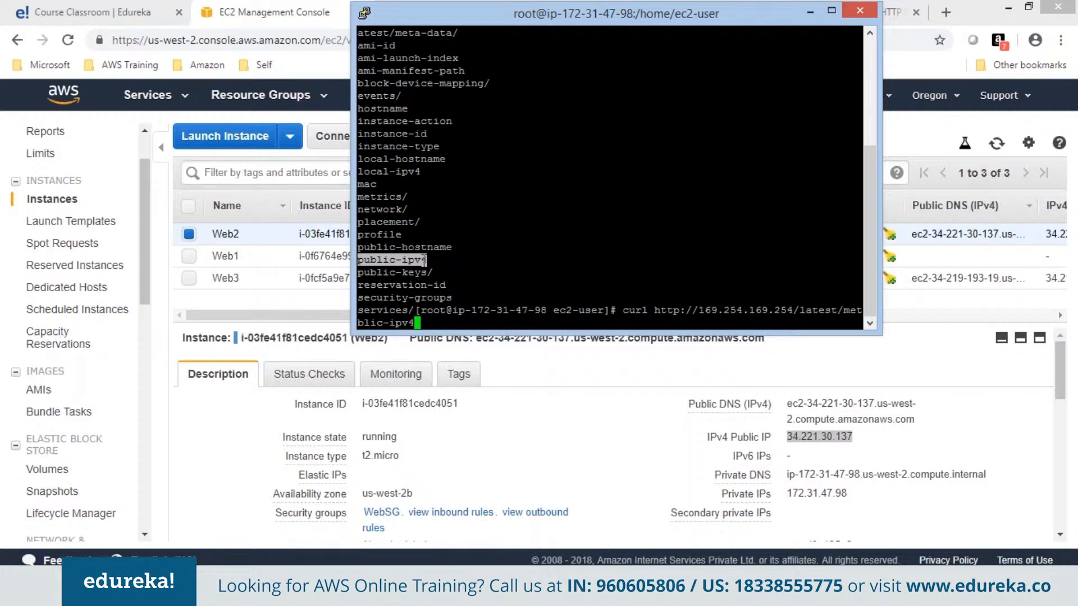
pyautogui.press('Return')
pyautogui.moveTo(445, 322); pyautogui.dragTo(357, 322)
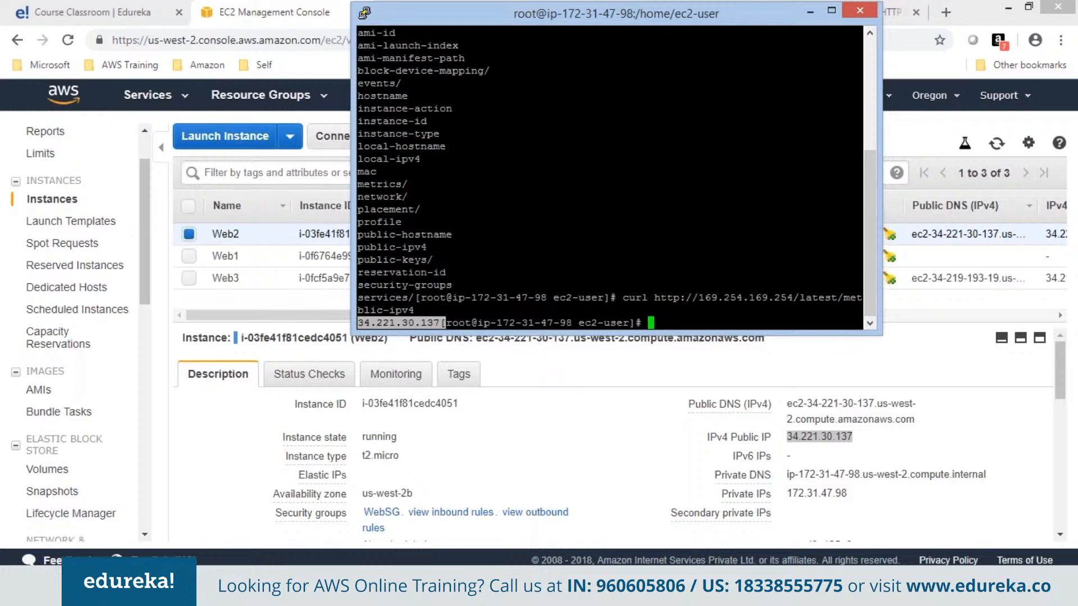
# Step: Review the user-data and meta-data curl commands in the User & Meta data notes, then minimize Notepad
pyautogui.hotkey('alt', 'Tab')
pyautogui.hotkey('shift', 'Up')
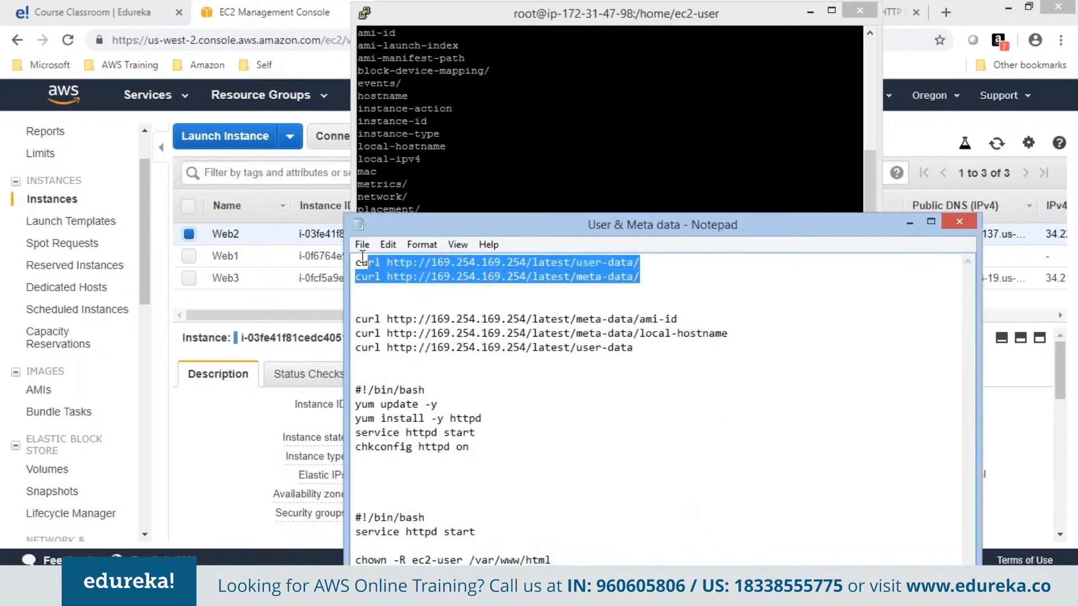
pyautogui.click(909, 224)
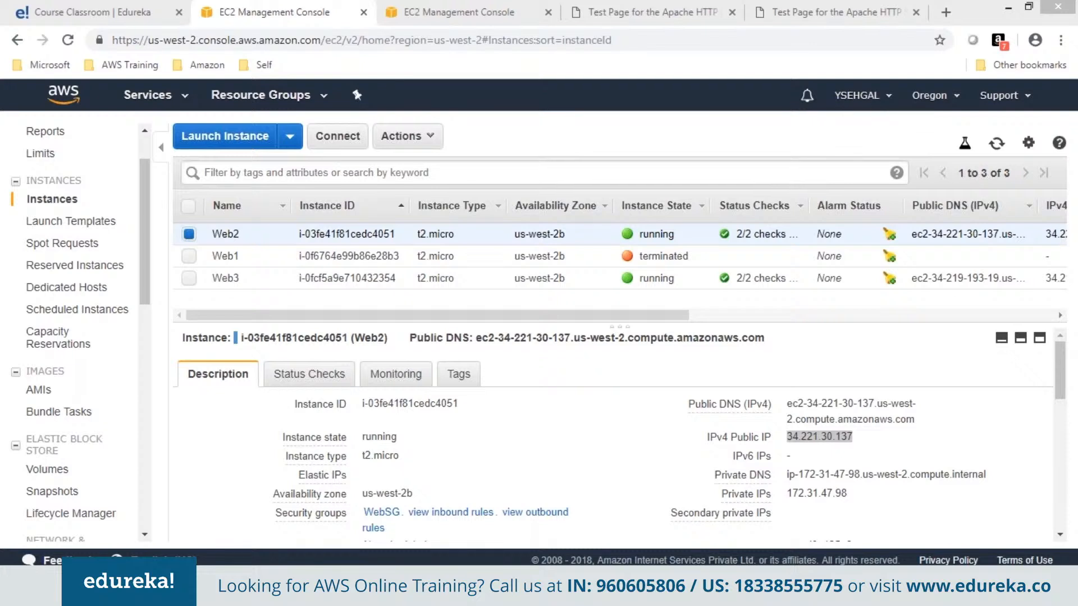
# Step: Record Web2's public DNS name and IPv4 public IP 34.221.30.137 in an untitled Notepad document and return to the EC2 console
pyautogui.hotkey('alt', 'Tab')
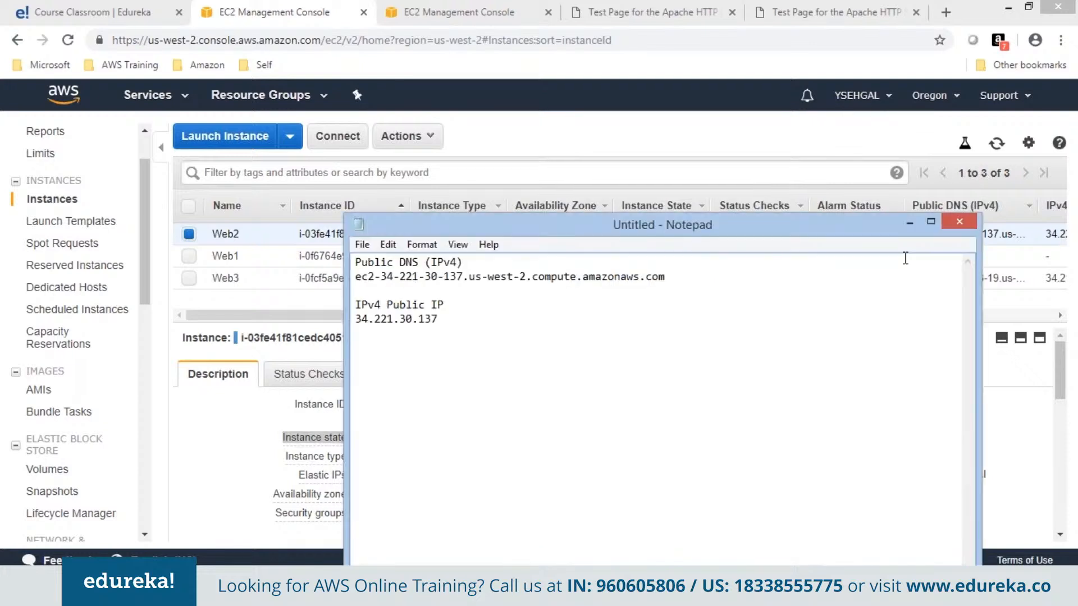
pyautogui.click(910, 223)
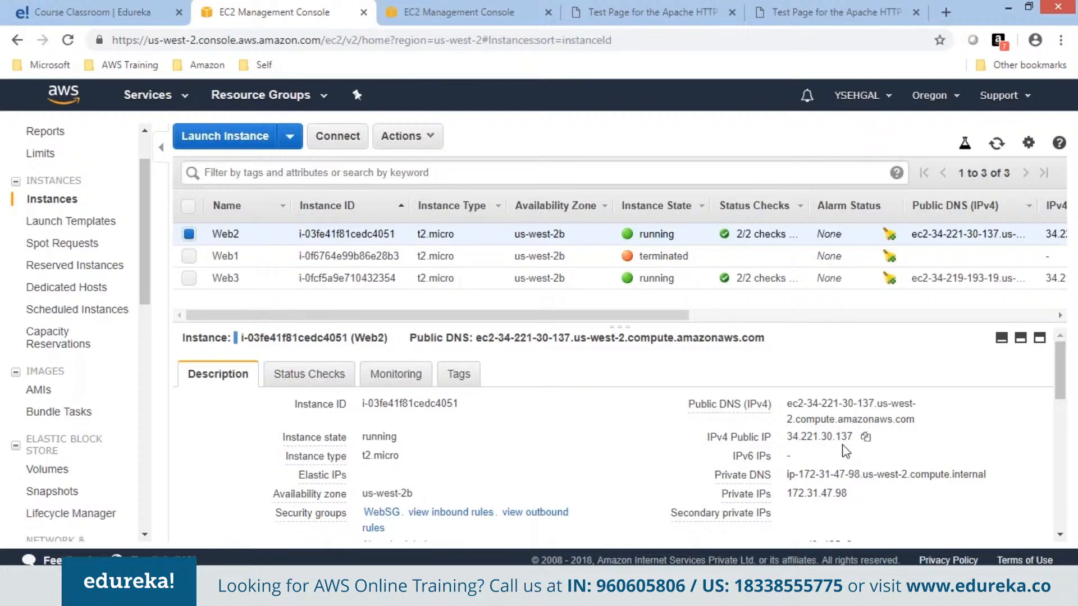
pyautogui.moveTo(863, 450)
pyautogui.moveTo(820, 401)
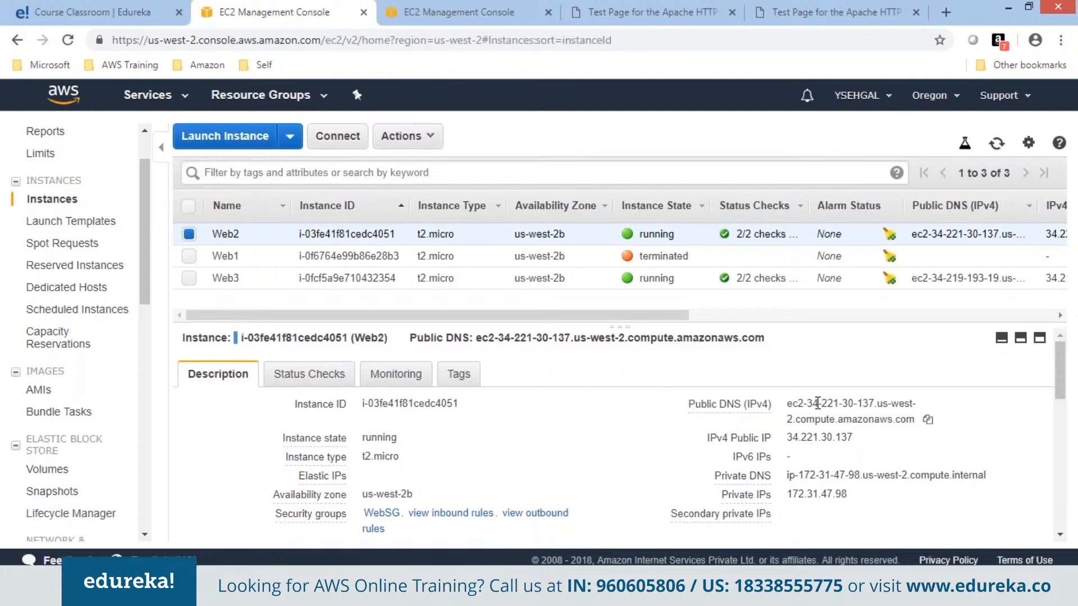
# Step: Stop the Web2 instance and confirm the action
pyautogui.rightClick(562, 238)
pyautogui.moveTo(640, 317)
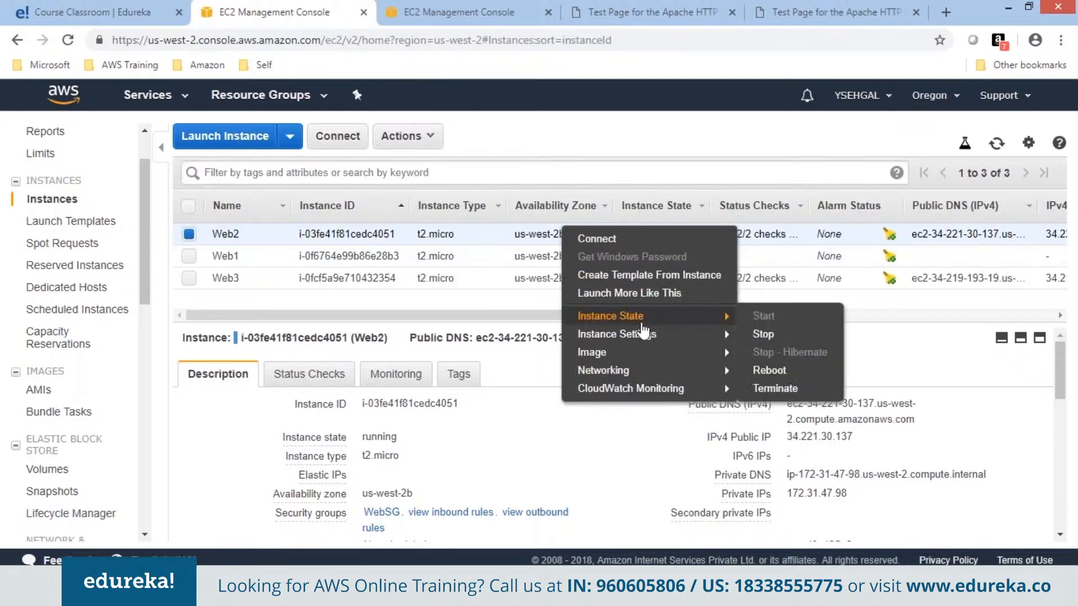
pyautogui.click(756, 336)
pyautogui.click(848, 428)
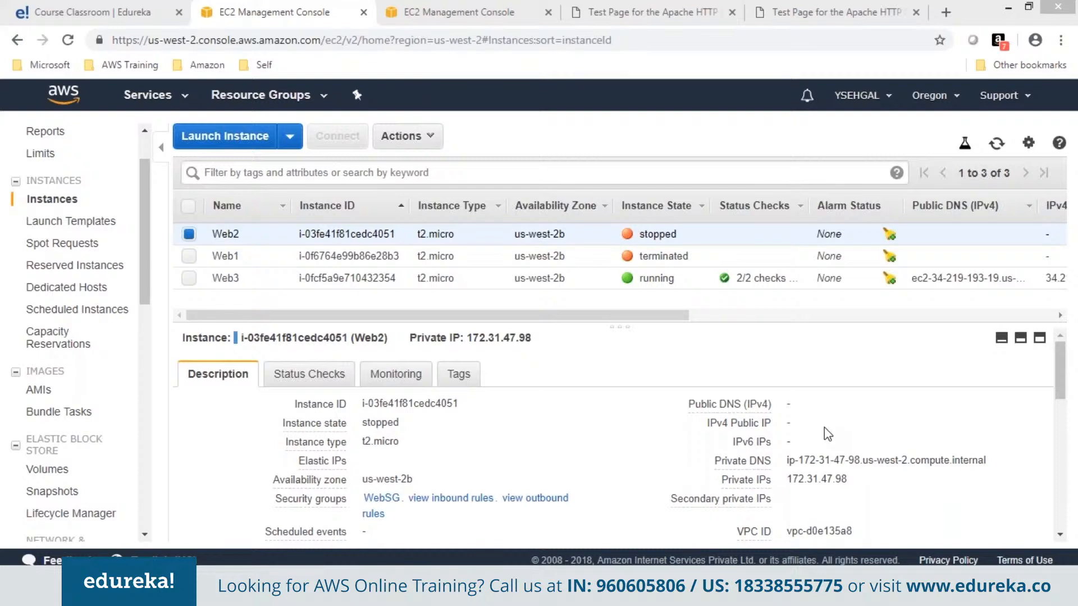
# Step: Start the stopped Web2 instance again and confirm the action
pyautogui.rightClick(713, 235)
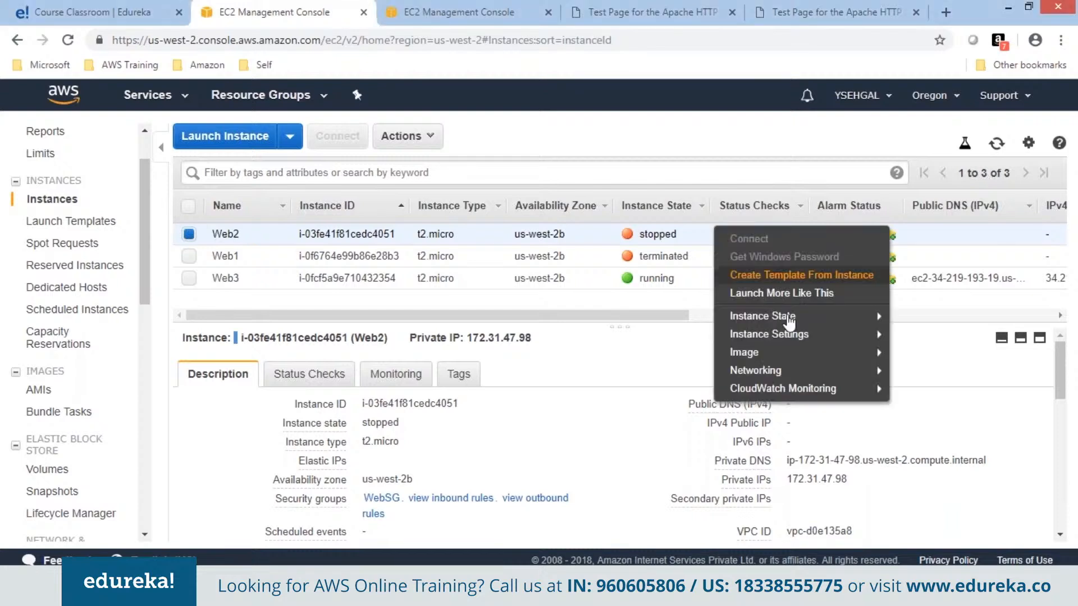
pyautogui.moveTo(842, 316)
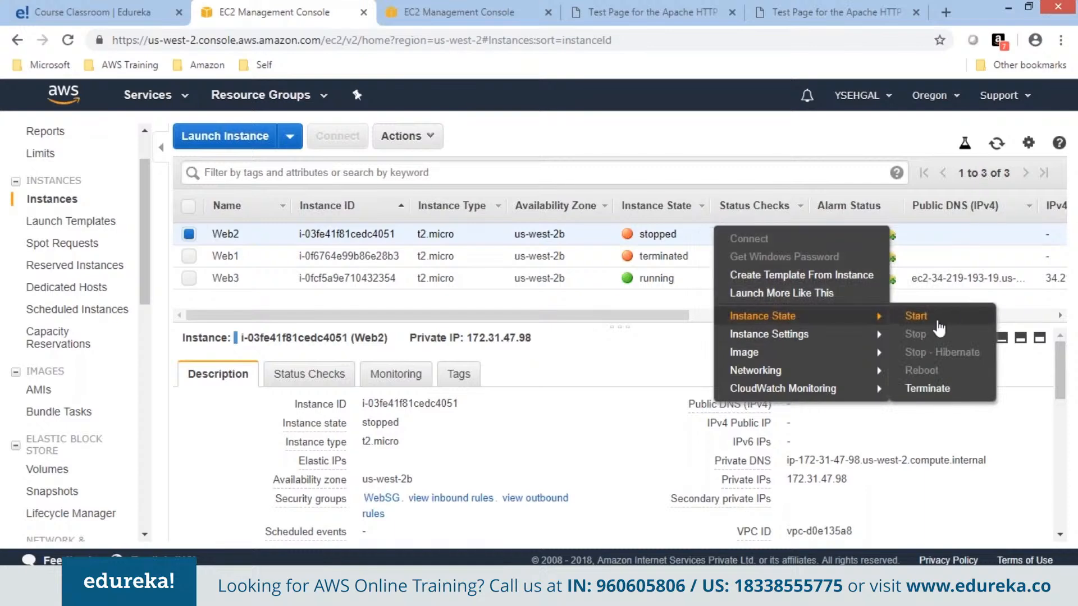
pyautogui.click(936, 321)
pyautogui.click(849, 384)
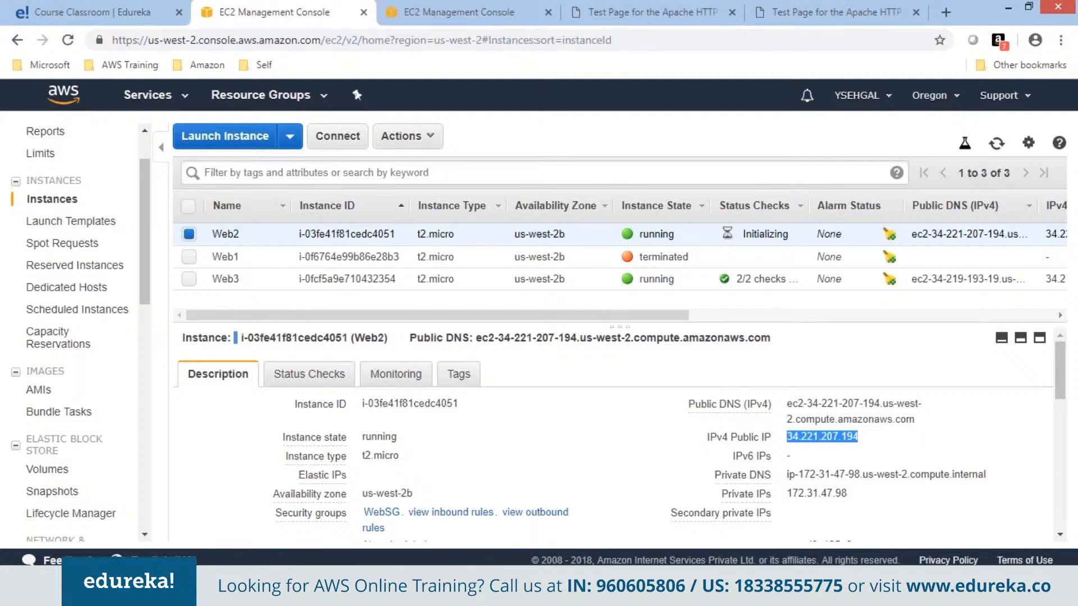
# Step: Add Web2's new public IP 34.221.207.194 beside the old address in the Notepad document, compare both and minimize the window
pyautogui.hotkey('alt', 'Tab')
pyautogui.click(596, 324)
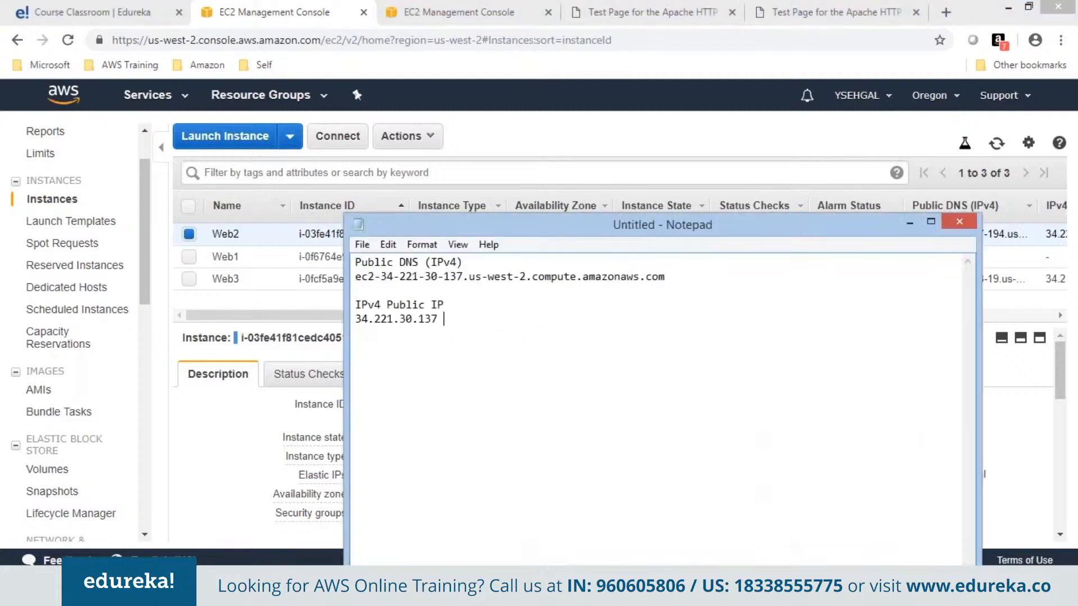
pyautogui.hotkey('ctrl', 'v')
pyautogui.moveTo(443, 318); pyautogui.dragTo(533, 319)
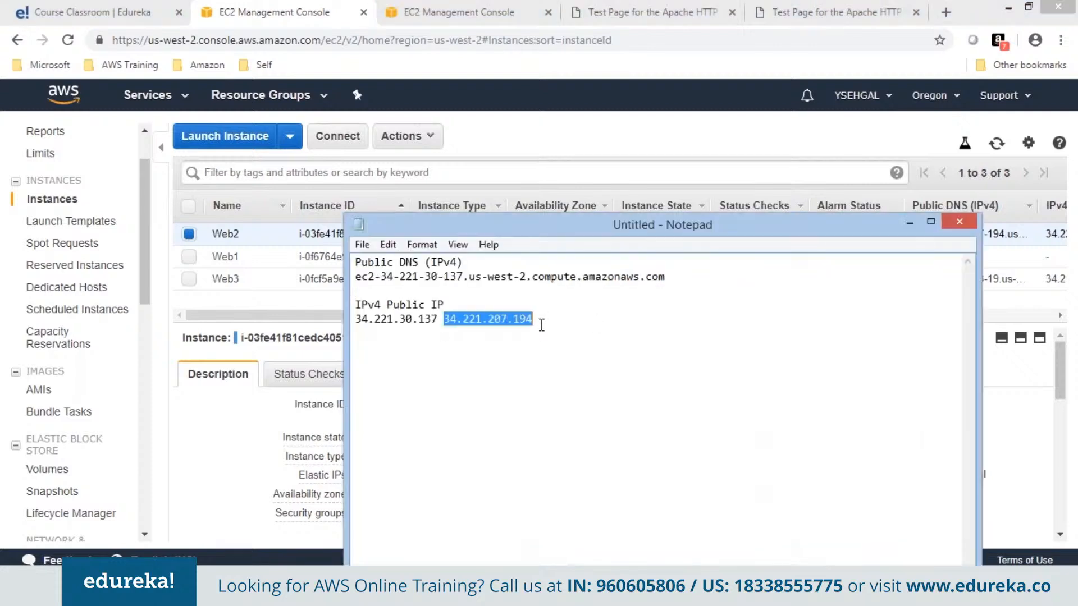
pyautogui.moveTo(361, 319); pyautogui.dragTo(431, 320)
pyautogui.click(465, 369)
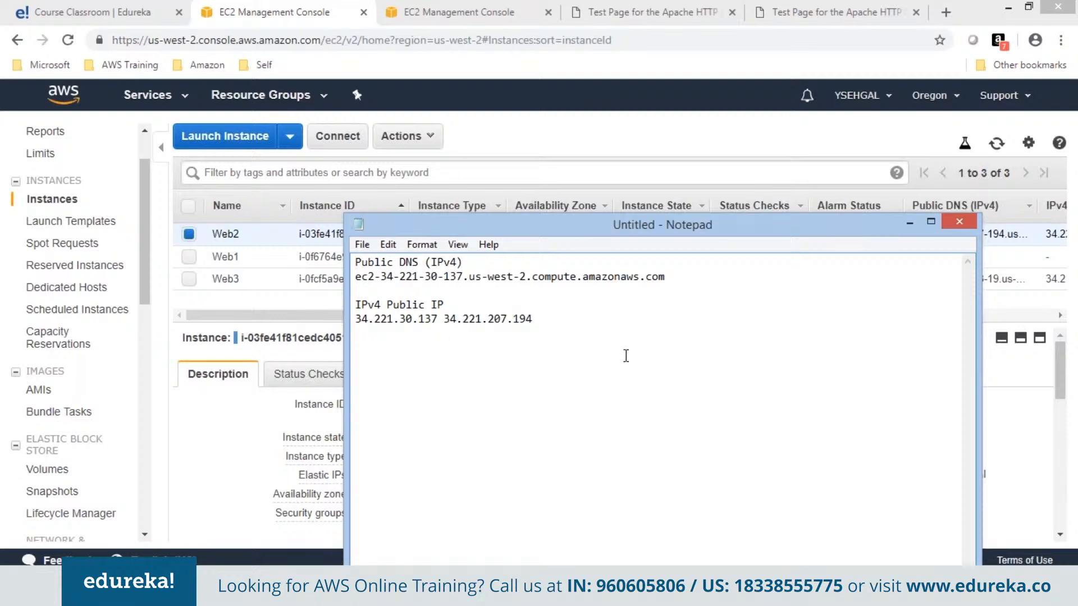
pyautogui.click(909, 223)
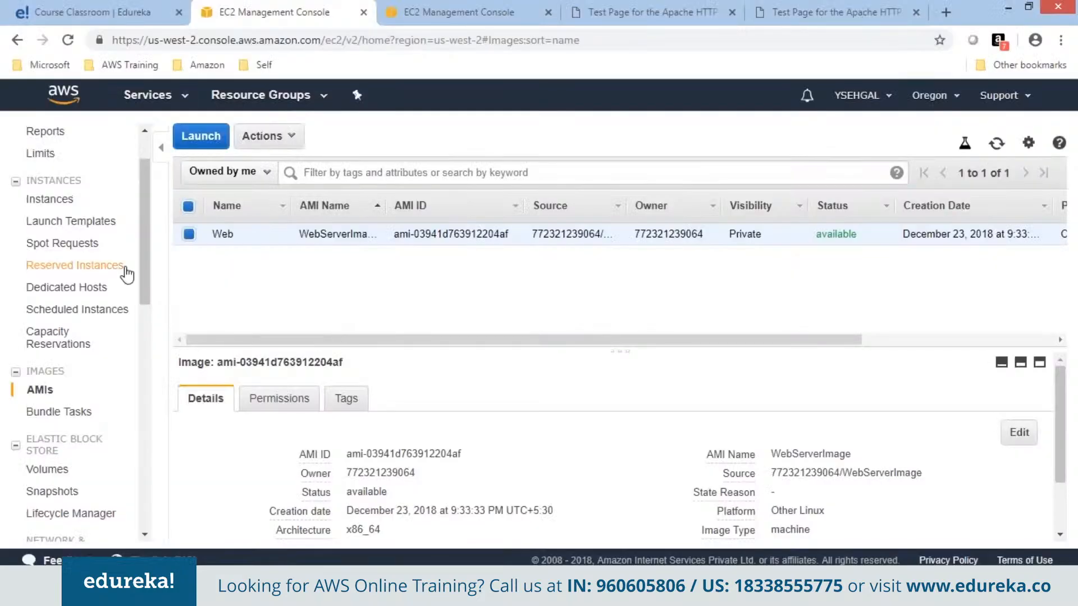
# Step: Return to the instance list and begin launching a new instance from the Microsoft Windows Server 2012 Base AMI
pyautogui.scroll(2, 147, 249)
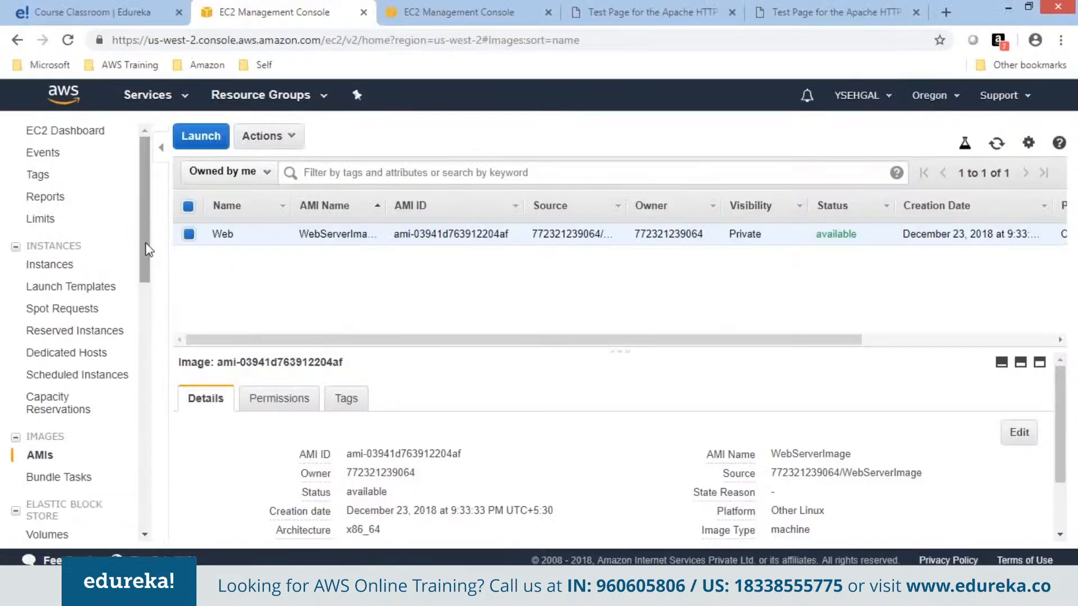
pyautogui.click(52, 265)
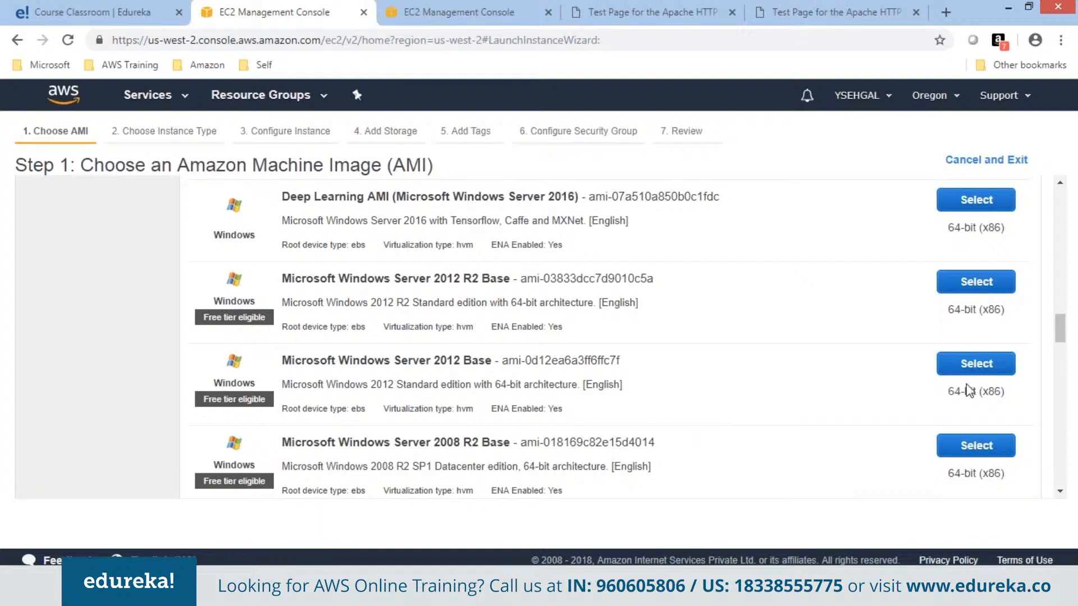
pyautogui.click(976, 365)
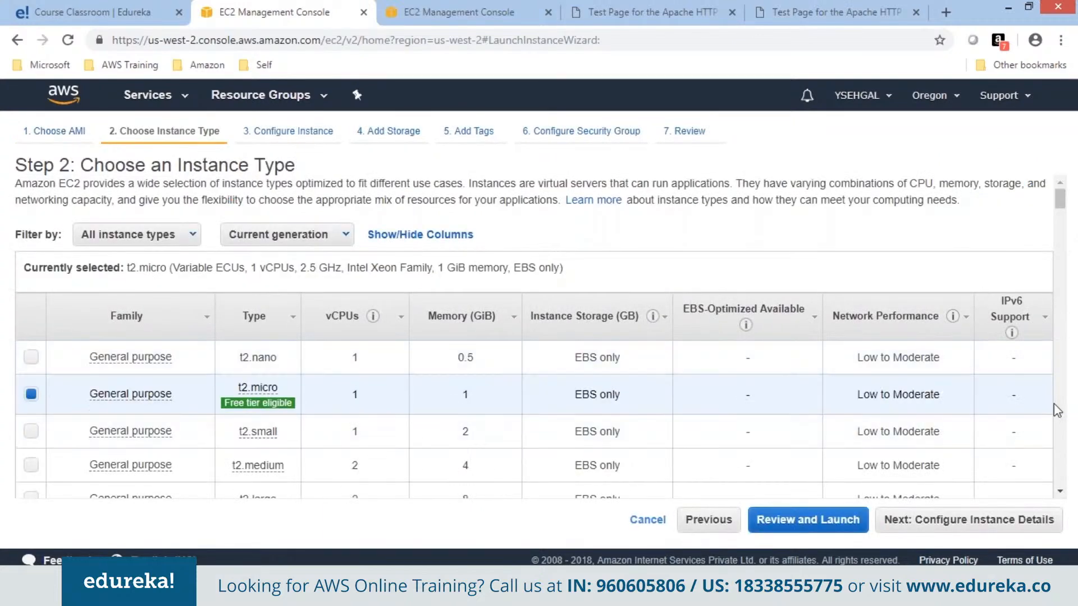
# Step: Accept the t2.micro type, the default instance details and the 30 GiB General Purpose SSD root volume
pyautogui.click(969, 521)
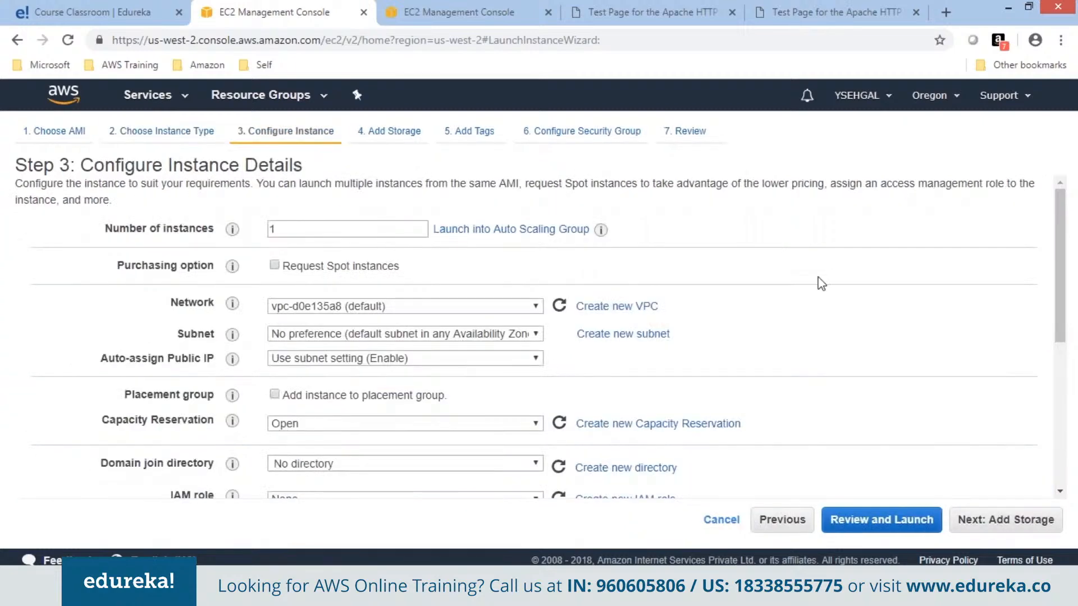
pyautogui.click(1006, 520)
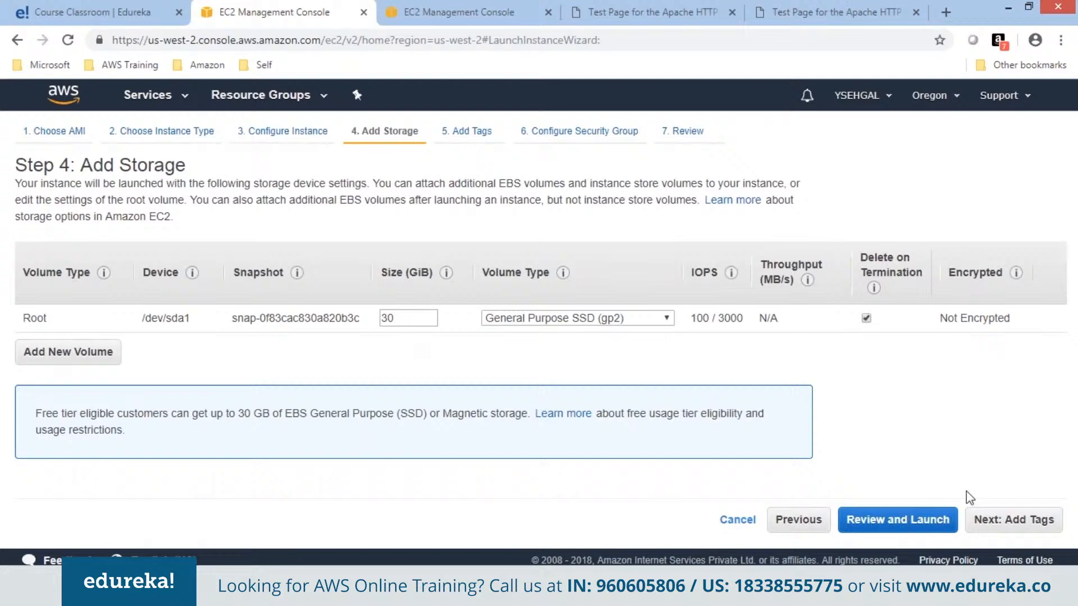
pyautogui.click(1030, 517)
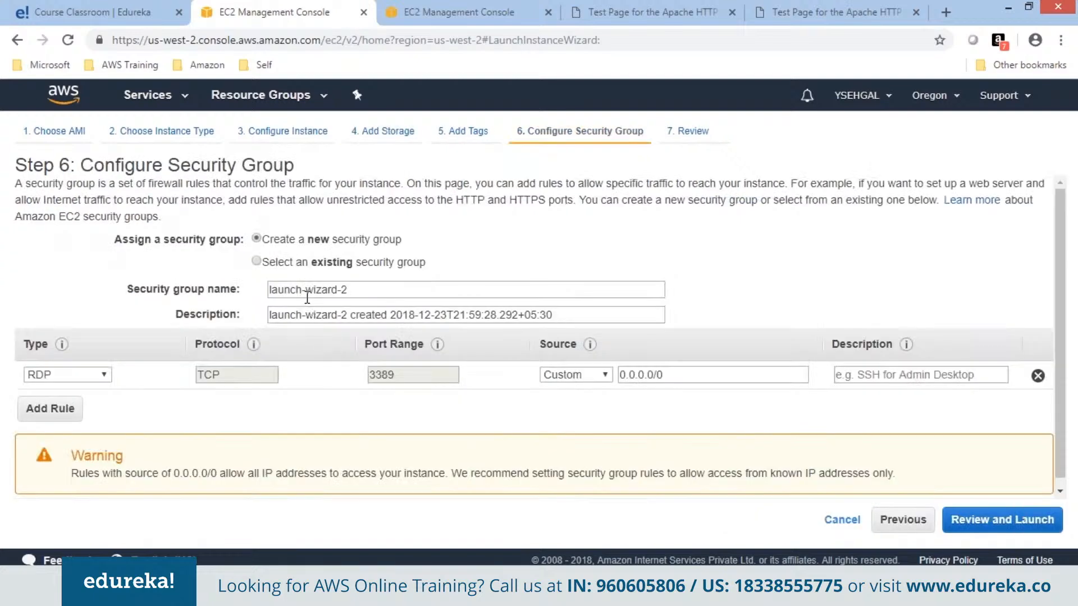
# Step: Name the new security group AppSG, keep its RDP rule and proceed to the launch review
pyautogui.tripleClick(363, 291)
pyautogui.write('AppSg')
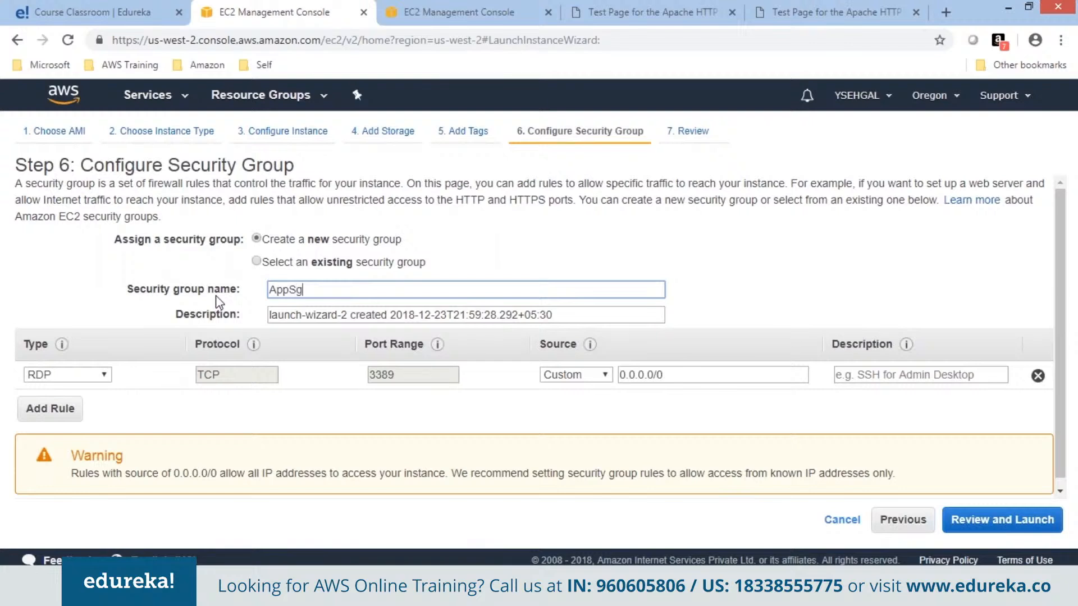
pyautogui.press('BackSpace')
pyautogui.write('G')
pyautogui.click(1039, 523)
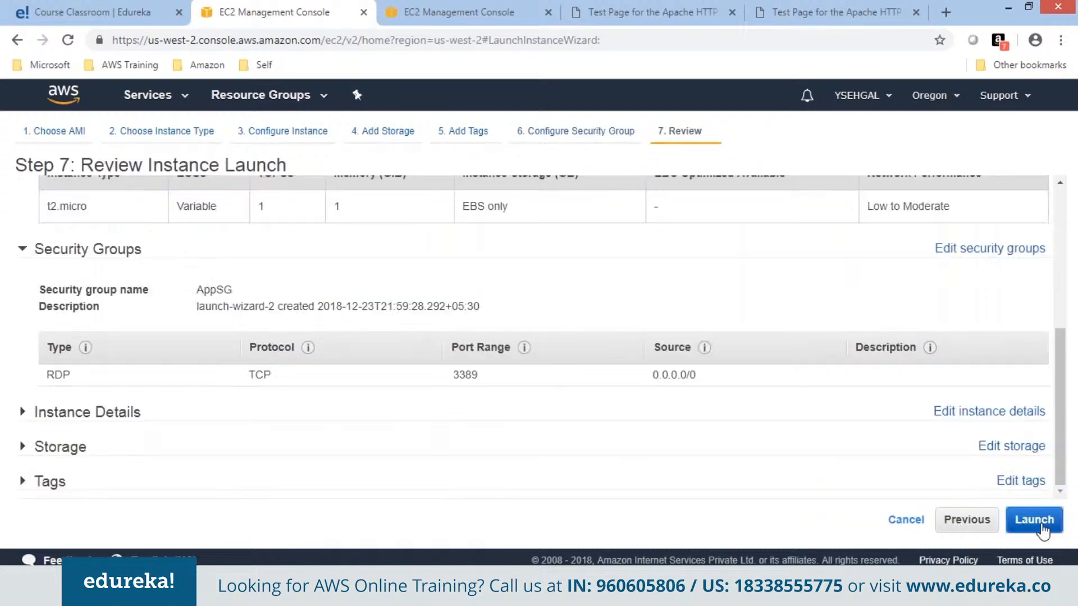
# Step: Launch the Windows instance with the existing key pair KPDec23, acknowledging access to its private key file
pyautogui.click(1040, 525)
pyautogui.click(510, 408)
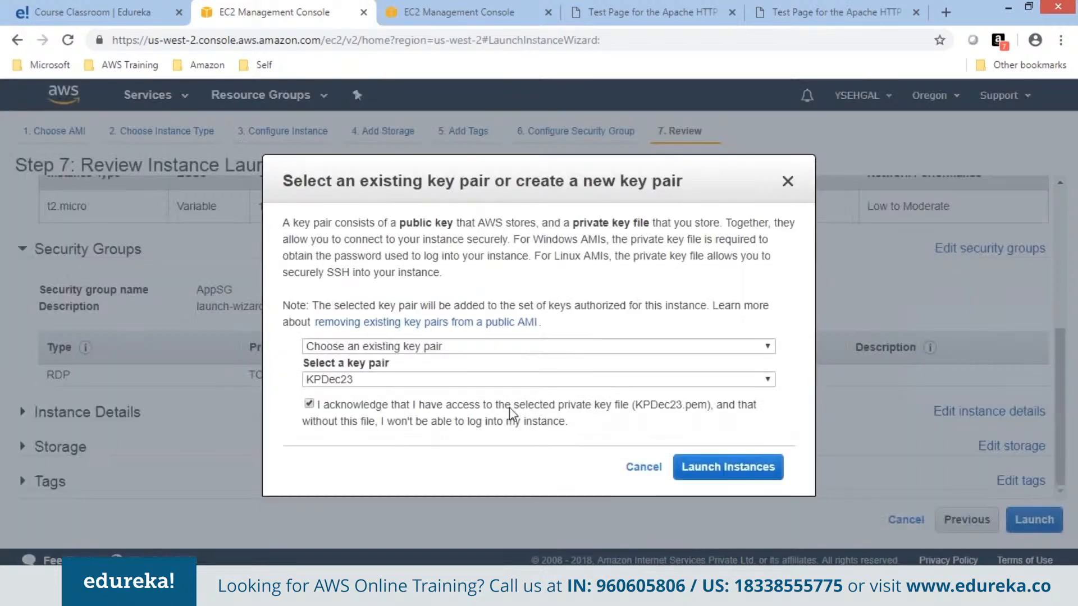
pyautogui.click(735, 475)
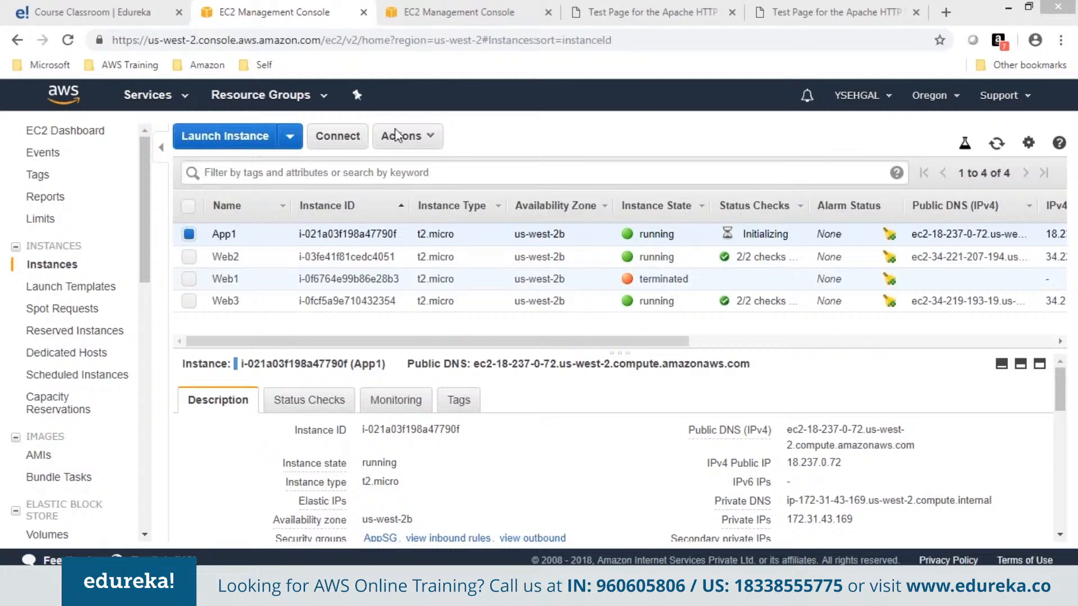
# Step: Decrypt the Windows administrator password of App1 using the KPDec23 key file from the keys folder on drive D
pyautogui.click(338, 136)
pyautogui.click(488, 365)
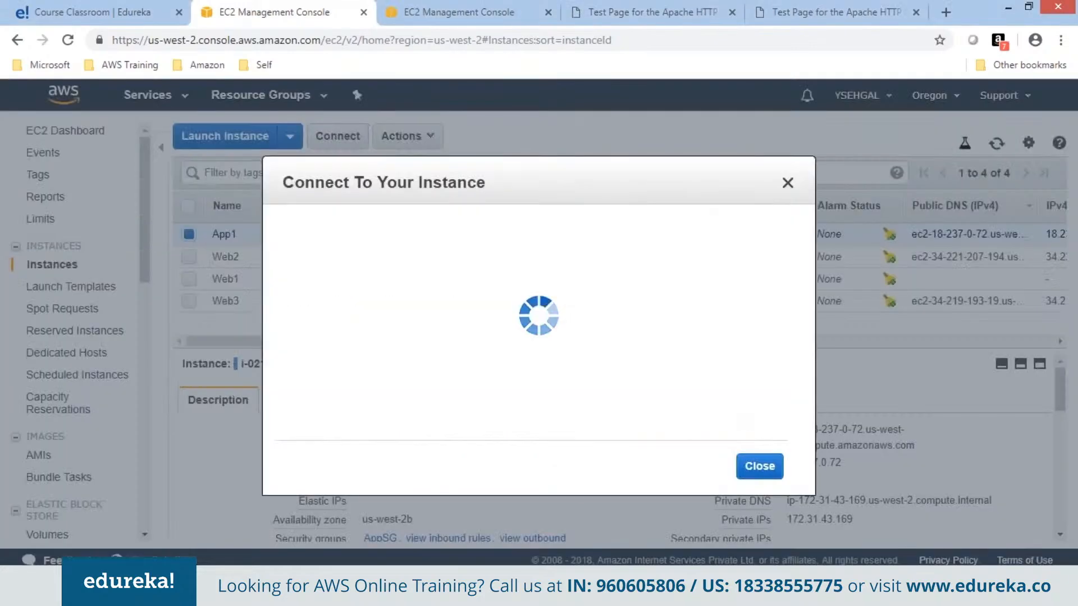
pyautogui.doubleClick(422, 263)
pyautogui.moveTo(422, 263); pyautogui.dragTo(493, 287)
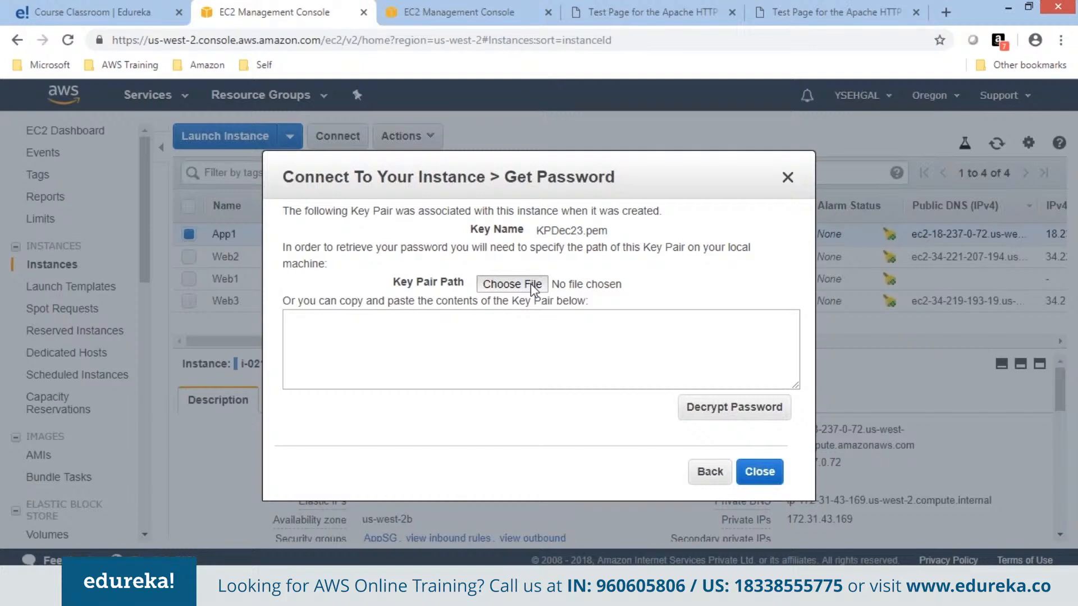
pyautogui.click(531, 285)
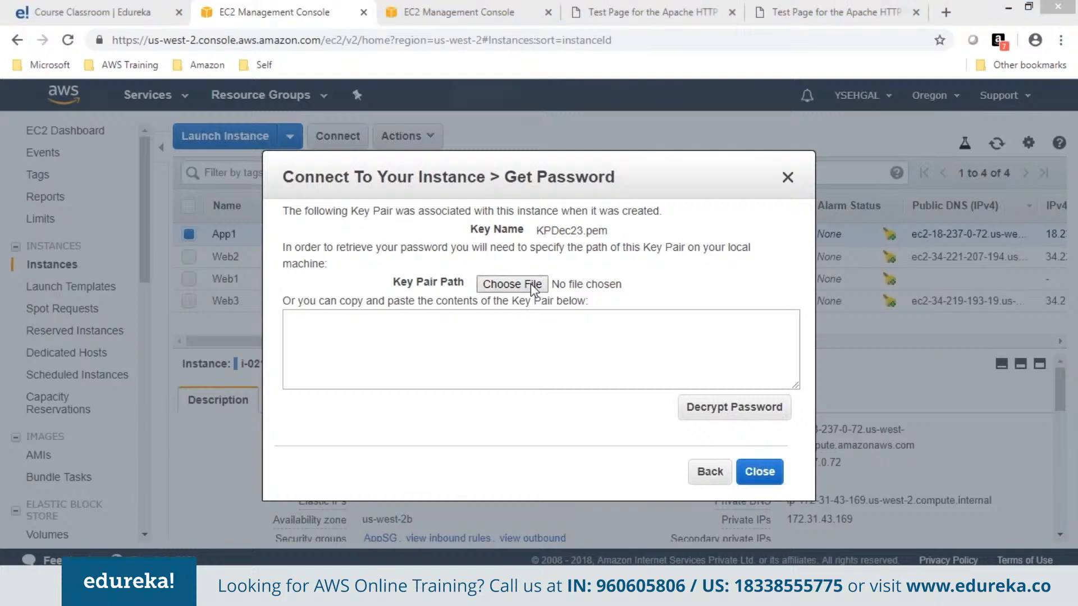
pyautogui.click(67, 307)
pyautogui.doubleClick(205, 156)
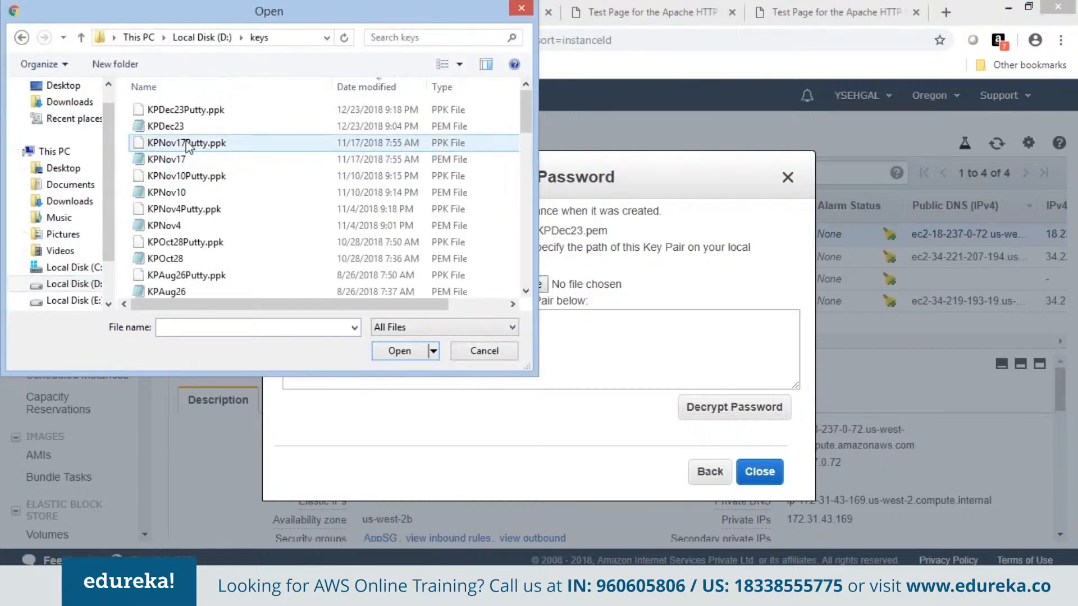
pyautogui.doubleClick(180, 120)
pyautogui.click(713, 410)
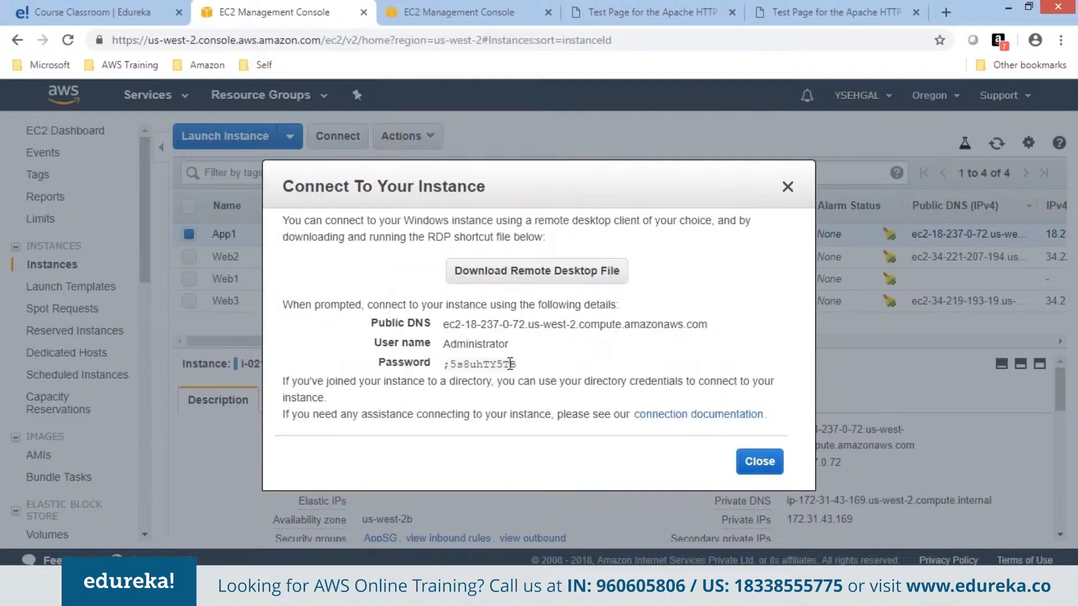
# Step: Copy the decrypted administrator password and paste it into Notepad in place of the existing text, then minimise Notepad
pyautogui.doubleClick(484, 362)
pyautogui.click(525, 365)
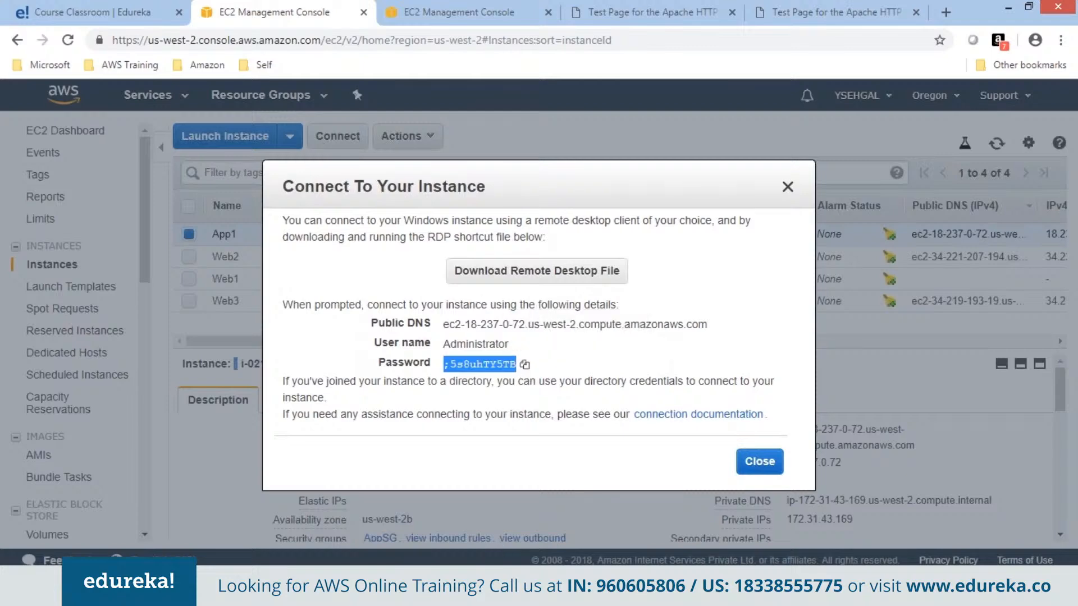
pyautogui.hotkey('alt', 'Tab')
pyautogui.hotkey('ctrl', 'a')
pyautogui.press('Delete')
pyautogui.hotkey('ctrl', 'v')
pyautogui.click(910, 222)
# Step: Copy App1's public IP and start a Remote Desktop Connection to 18.237.0.72 through mstsc
pyautogui.click(760, 458)
pyautogui.doubleClick(819, 463)
pyautogui.rightClick(818, 461)
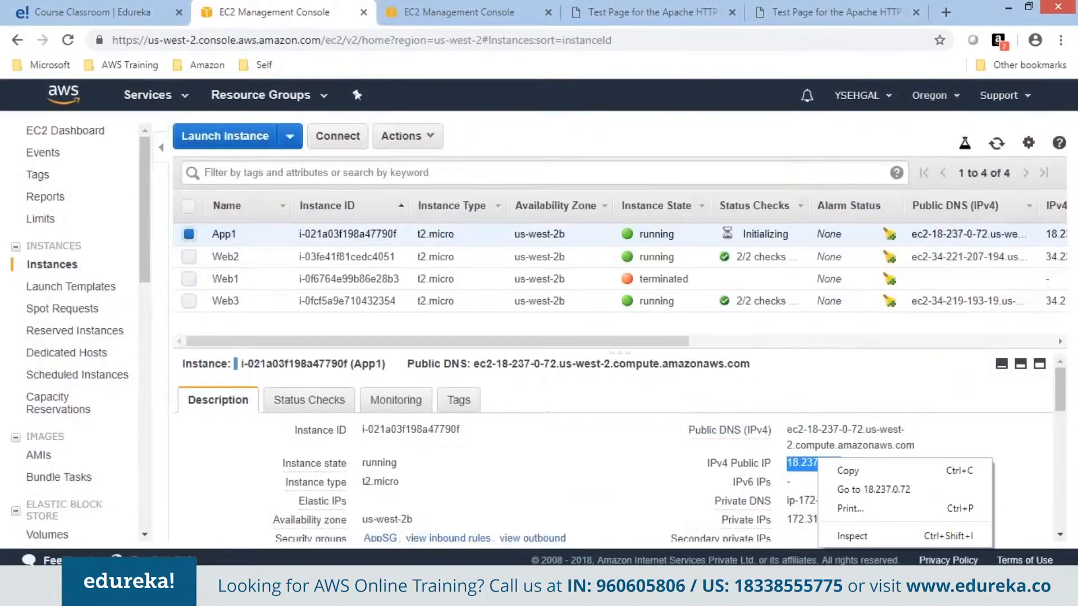
pyautogui.click(849, 471)
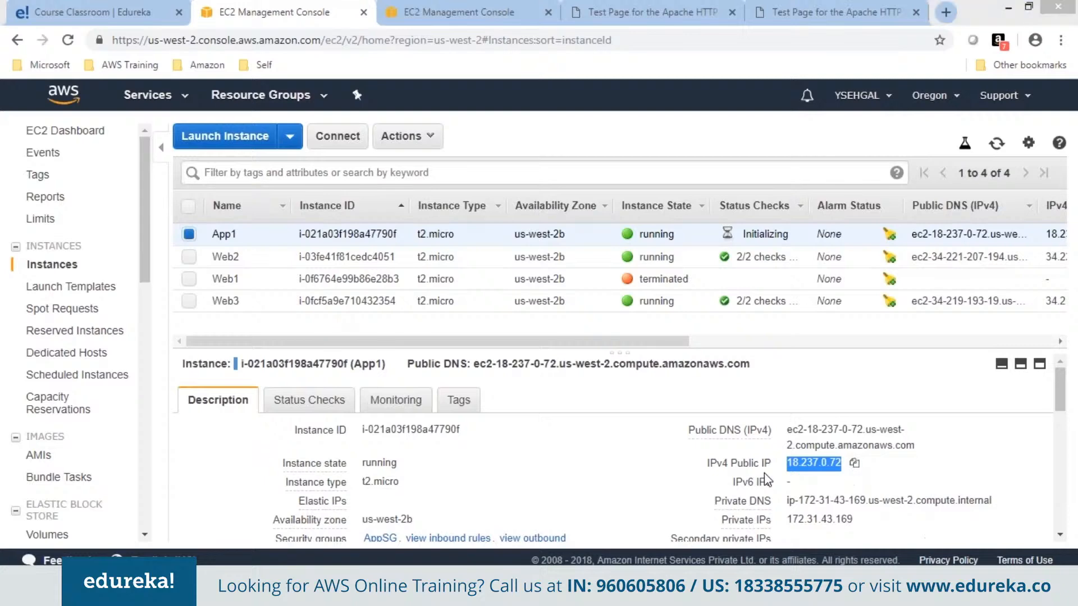
pyautogui.press('super+r')
pyautogui.write('mstsc')
pyautogui.press('Return')
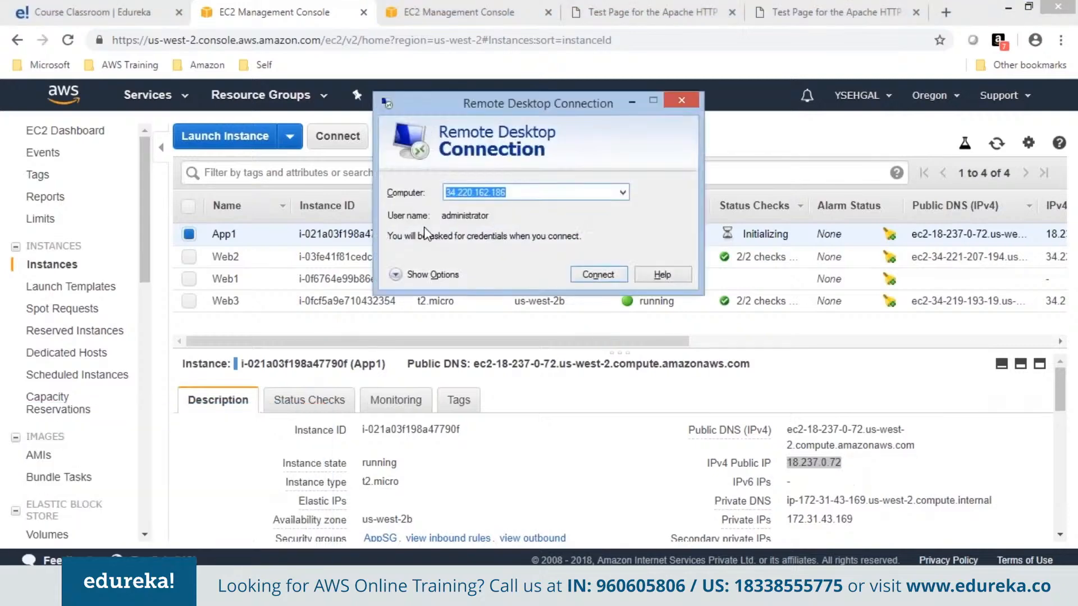
pyautogui.hotkey('ctrl', 'v')
pyautogui.press('Return')
# Step: Sign in to the remote session as administrator with the account password saved in Notepad and accept the certificate prompt
pyautogui.write('administrator')
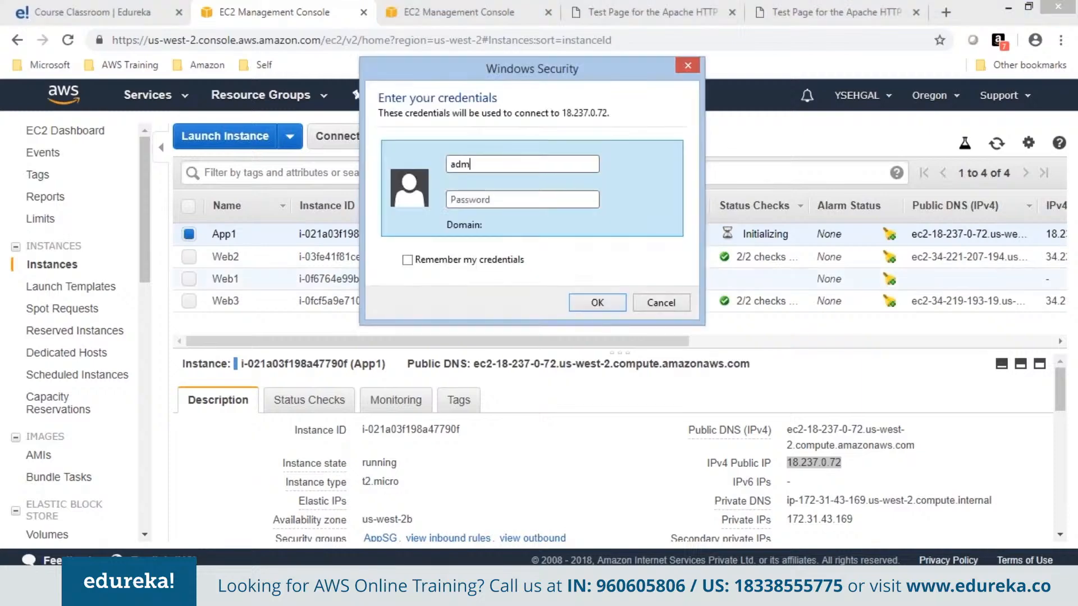
pyautogui.press('Tab')
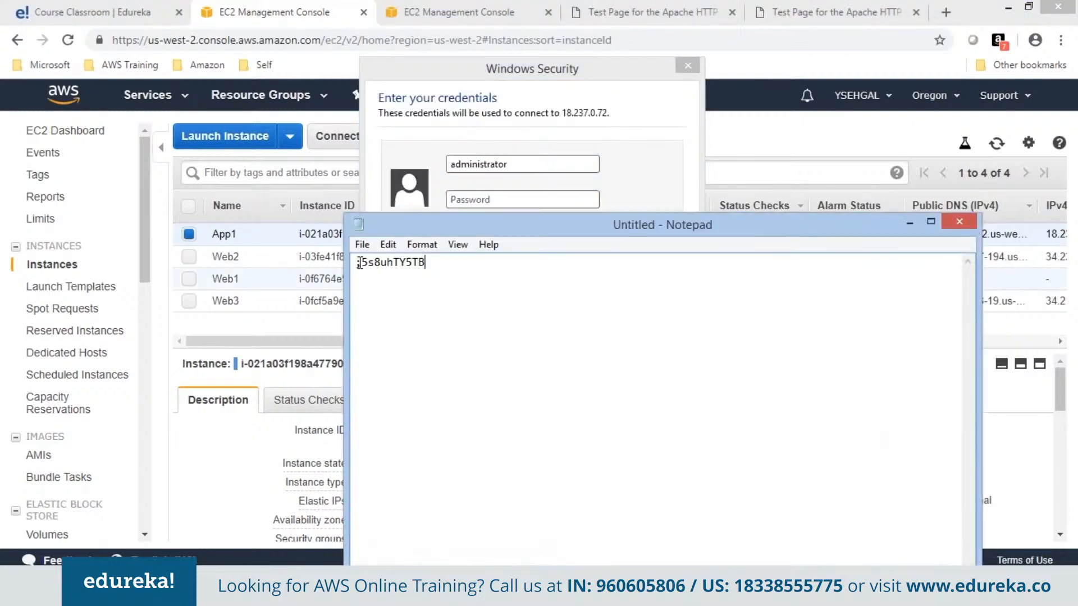
pyautogui.hotkey('ctrl', 'a')
pyautogui.hotkey('ctrl', 'c')
pyautogui.hotkey('alt', 'Tab')
pyautogui.hotkey('ctrl', 'v')
pyautogui.click(588, 310)
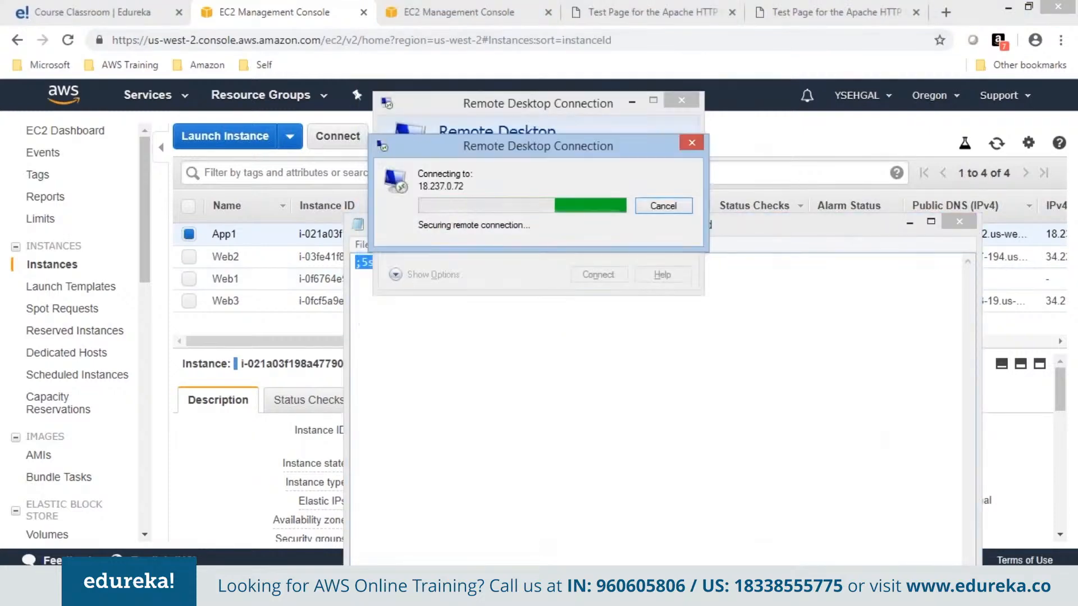
pyautogui.click(584, 328)
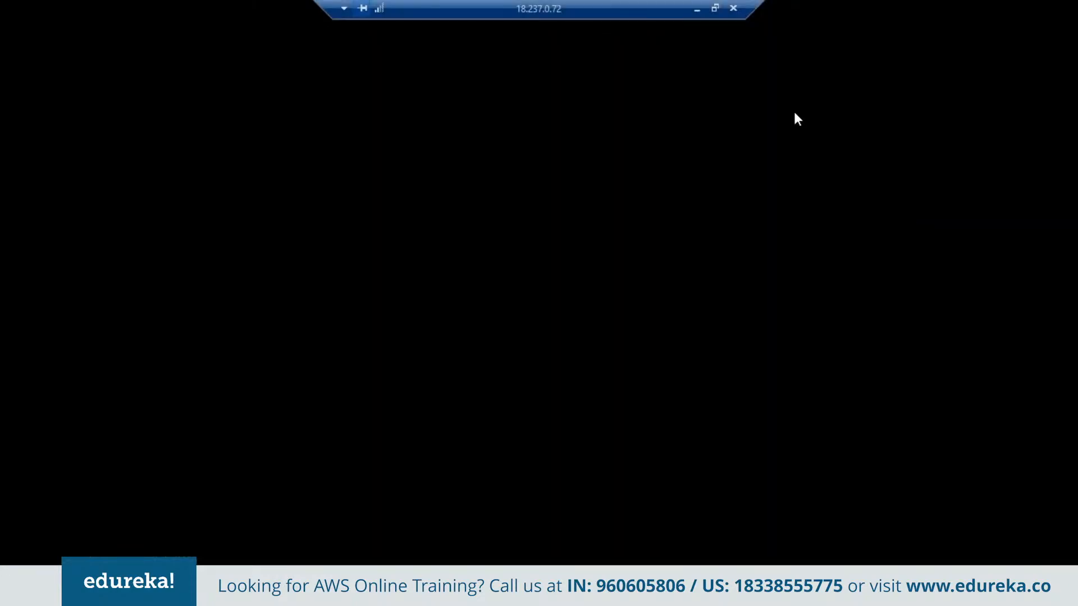
# Step: View the remote Windows Server desktop of App1 in windowed and full-screen mode, and minimise the session
pyautogui.click(715, 9)
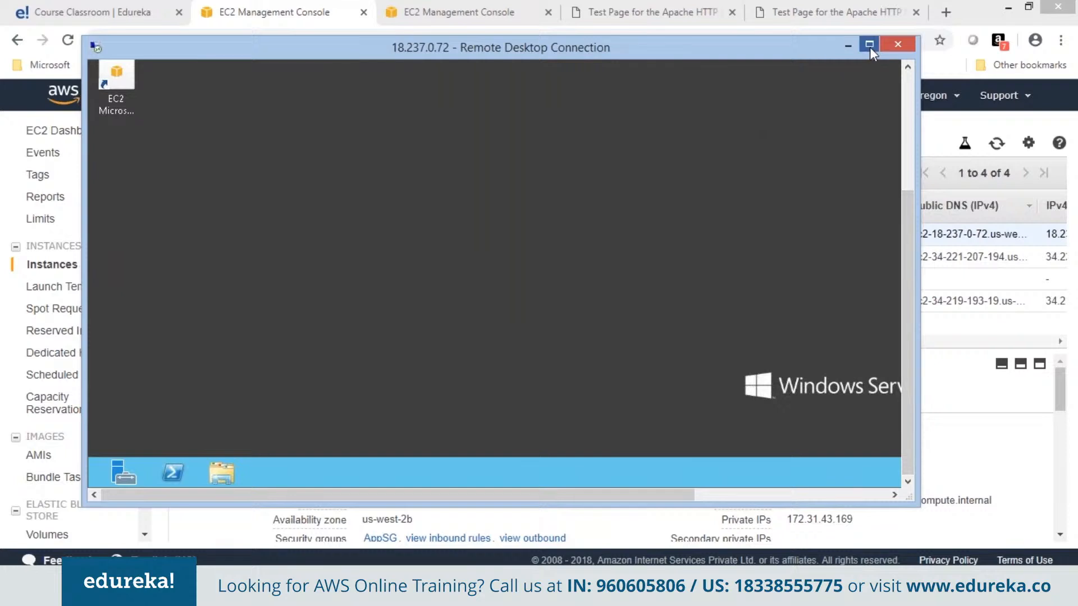
pyautogui.click(870, 45)
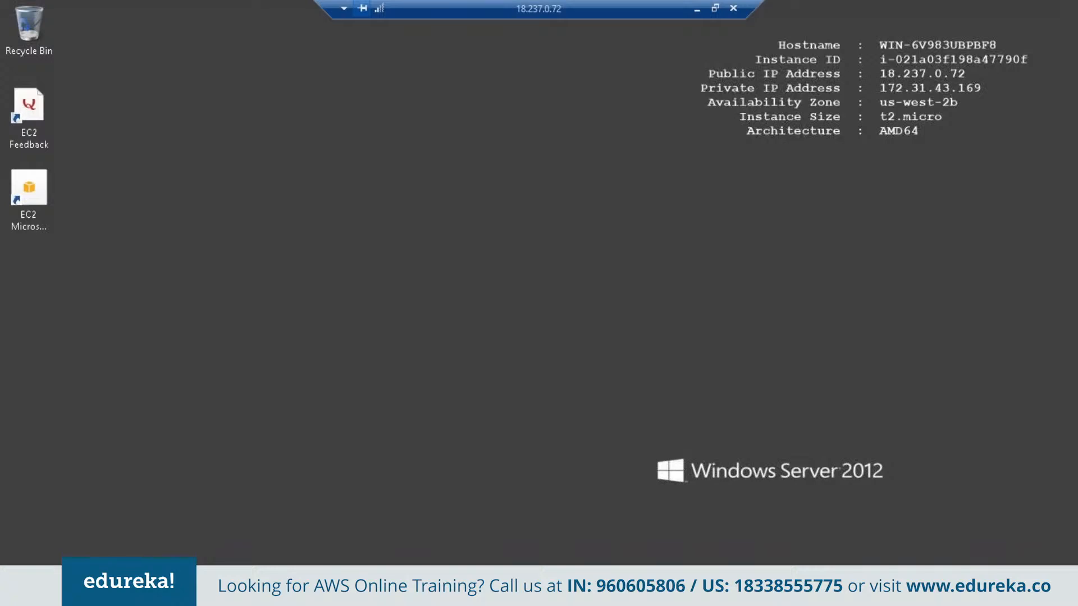
pyautogui.click(716, 10)
pyautogui.click(836, 46)
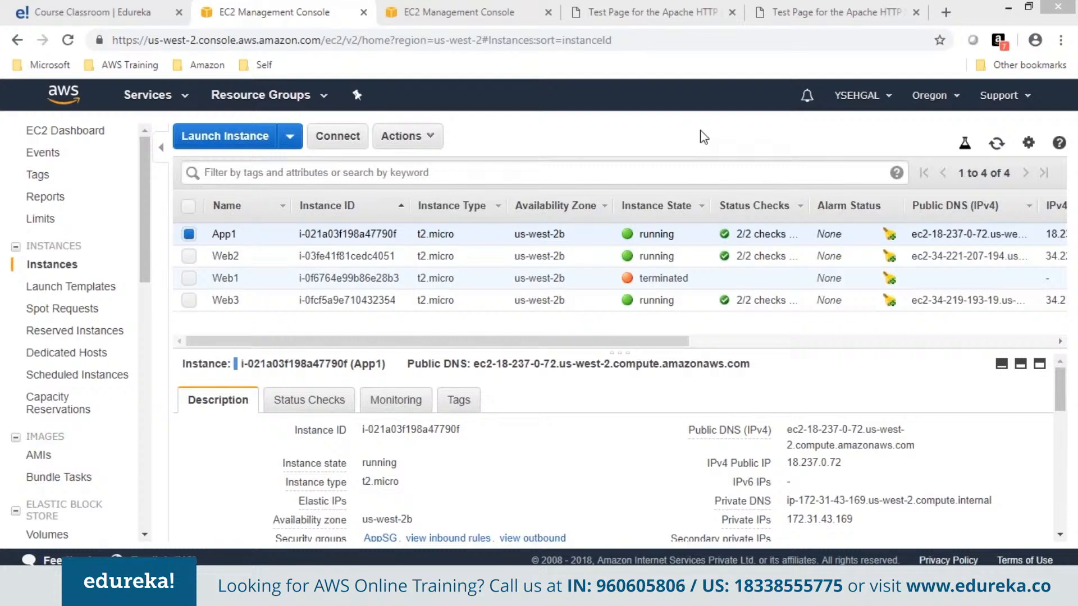
# Step: Select only Web2, copy its public IP, close the extra browser tabs and load 34.221.207.194 in a browser tab
pyautogui.click(189, 256)
pyautogui.click(188, 233)
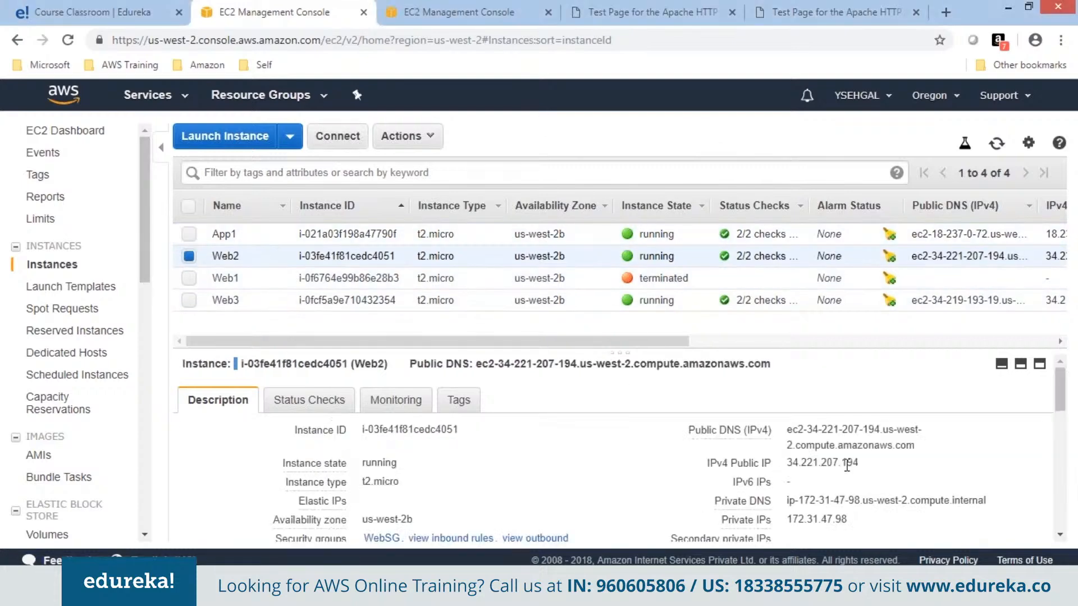
pyautogui.doubleClick(847, 466)
pyautogui.rightClick(847, 466)
pyautogui.click(872, 477)
pyautogui.click(916, 12)
pyautogui.click(747, 13)
pyautogui.click(590, 15)
pyautogui.hotkey('ctrl', 'v')
pyautogui.press('Return')
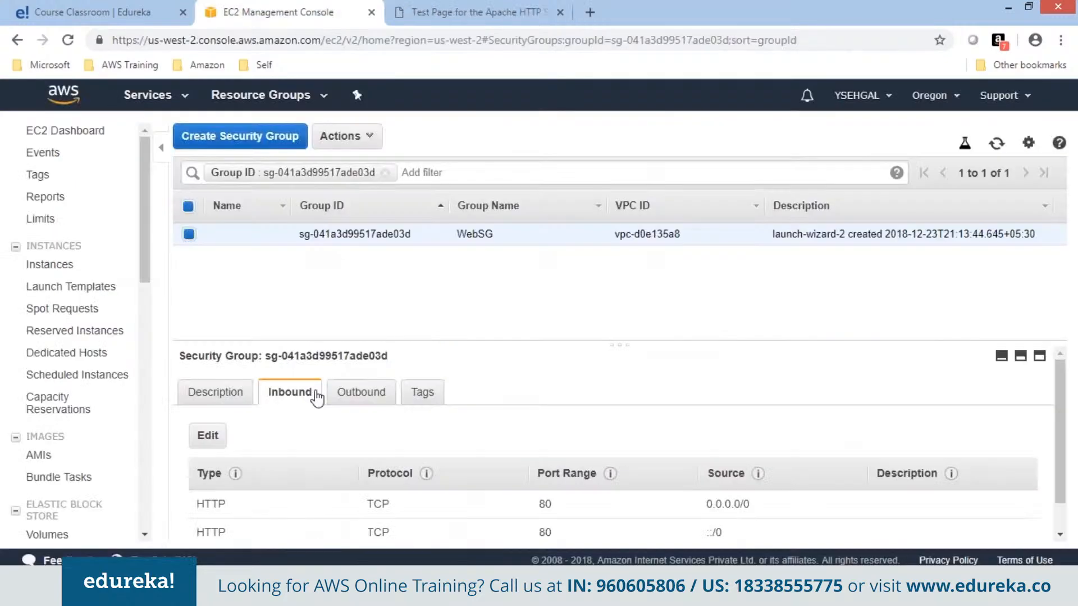
# Step: Delete both HTTP port 80 inbound rules from the WebSG security group, keep the SSH rule and save
pyautogui.scroll(-1, 1063, 505)
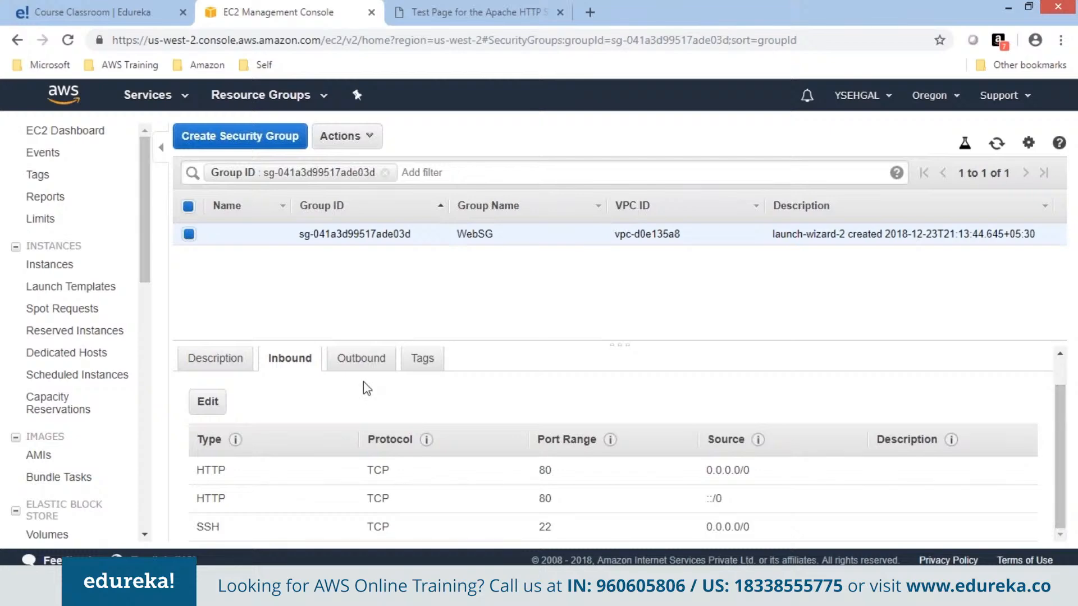
pyautogui.click(207, 402)
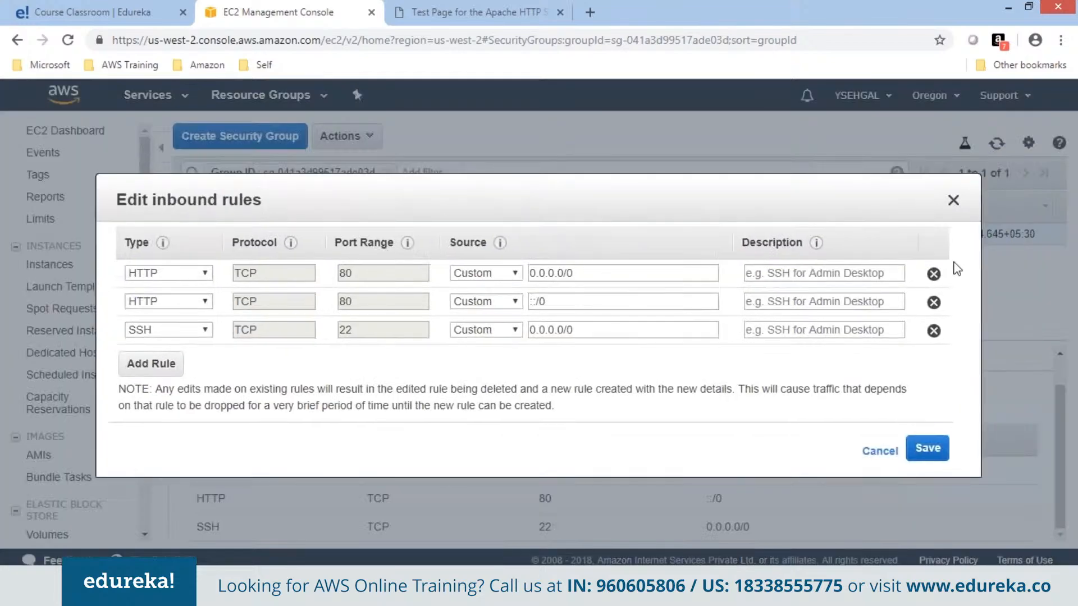
pyautogui.click(933, 275)
pyautogui.click(934, 275)
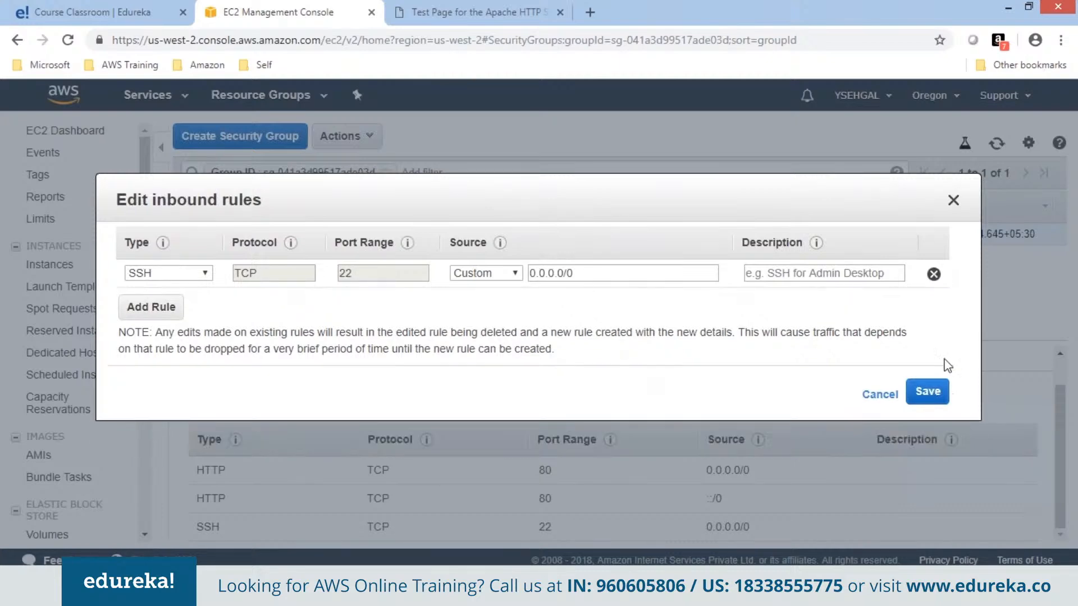
pyautogui.click(935, 393)
# Step: Reload the Apache test page at 34.221.207.194 to check web access to Web2
pyautogui.click(531, 9)
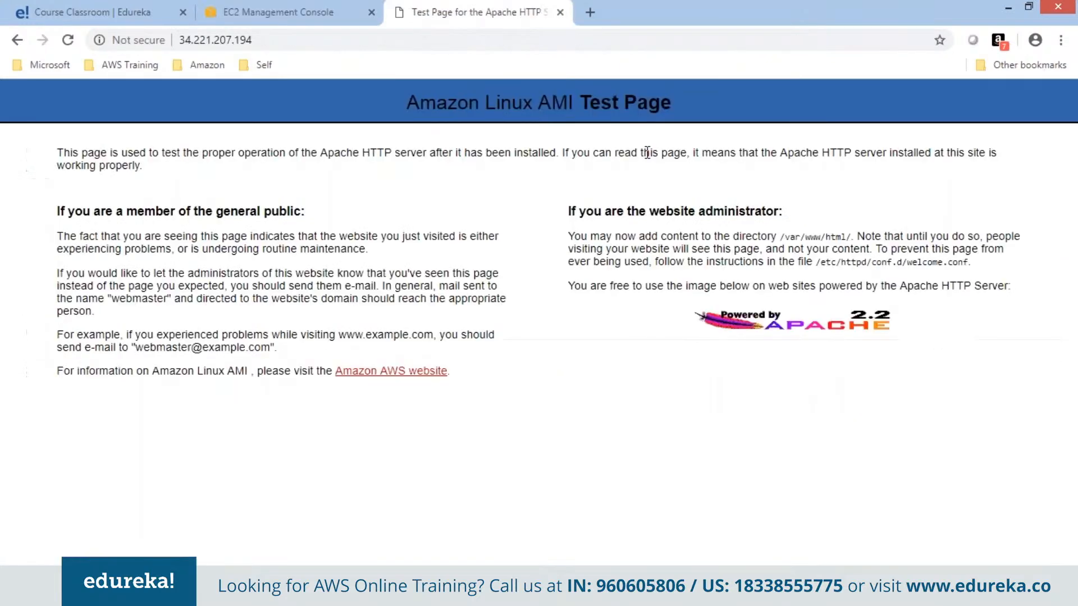
pyautogui.rightClick(645, 147)
pyautogui.click(696, 202)
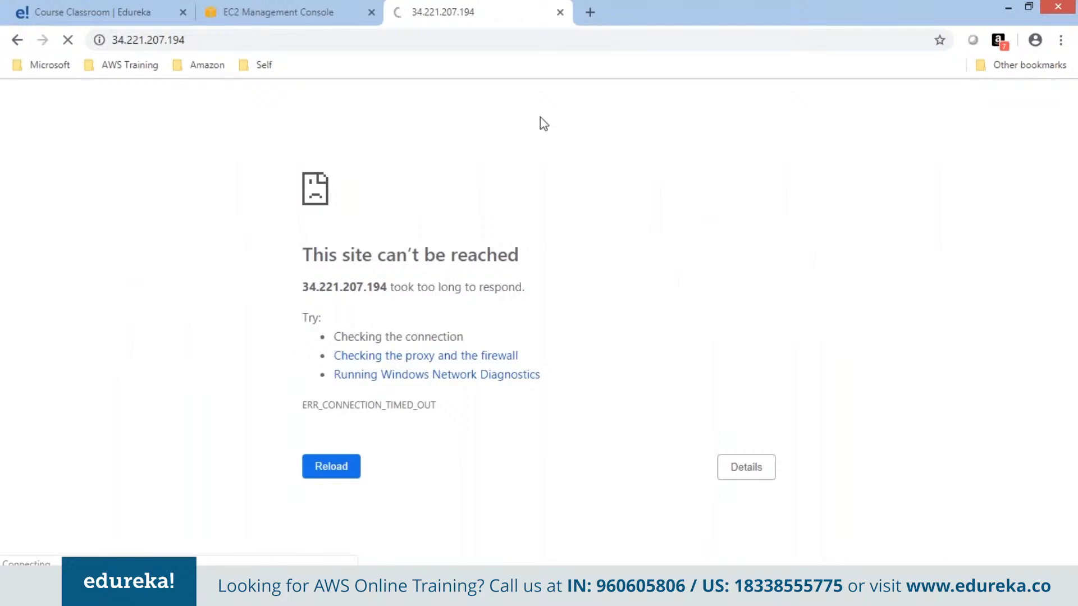
# Step: Review the inbound and outbound rules of the WebSG security group with its details pane enlarged
pyautogui.click(314, 12)
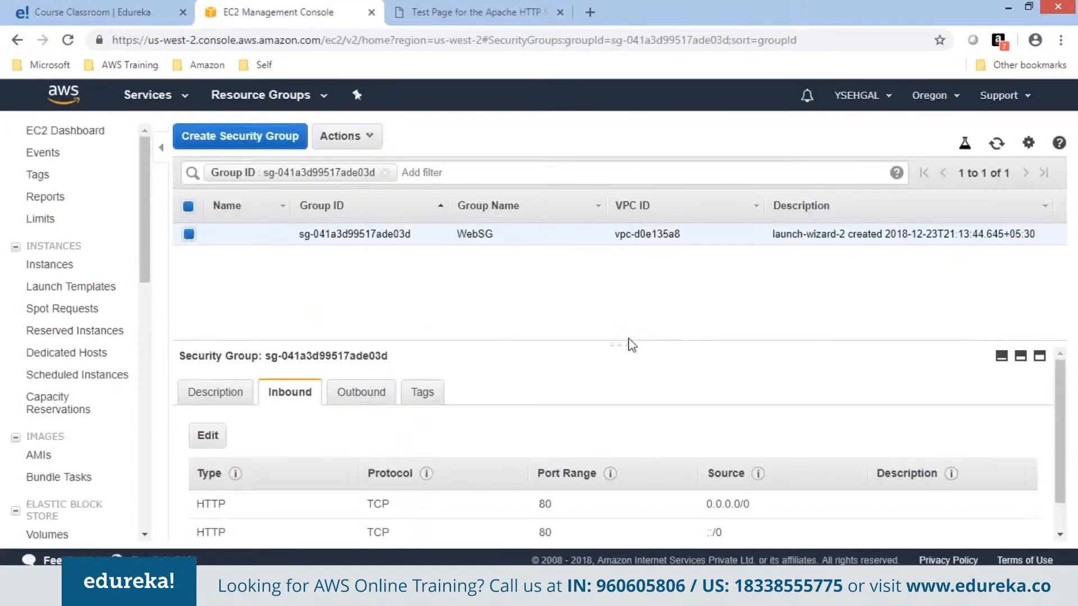
pyautogui.moveTo(629, 341); pyautogui.dragTo(627, 275)
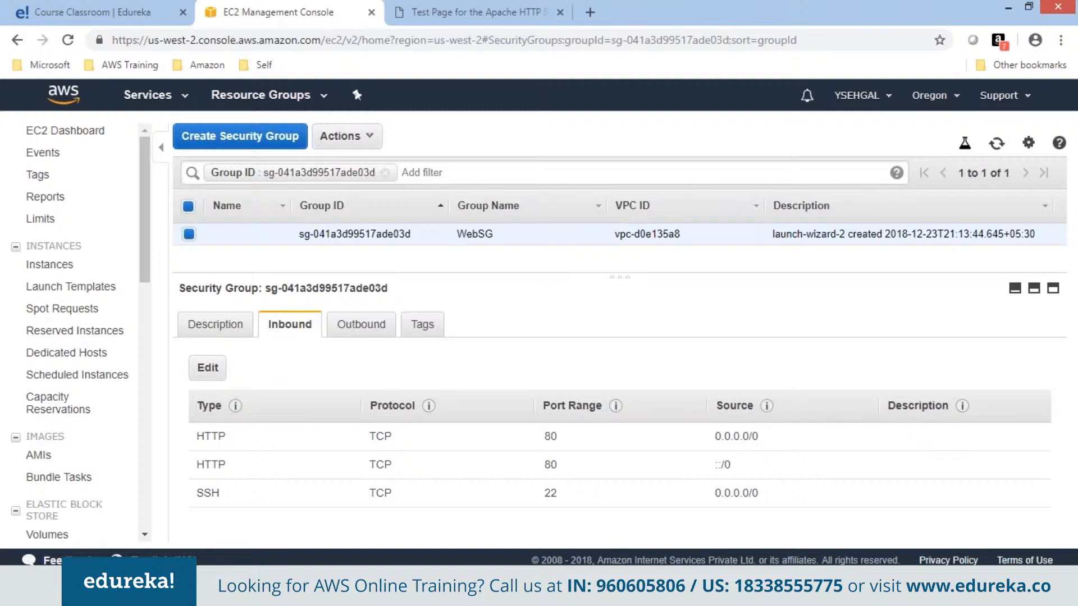
pyautogui.click(360, 331)
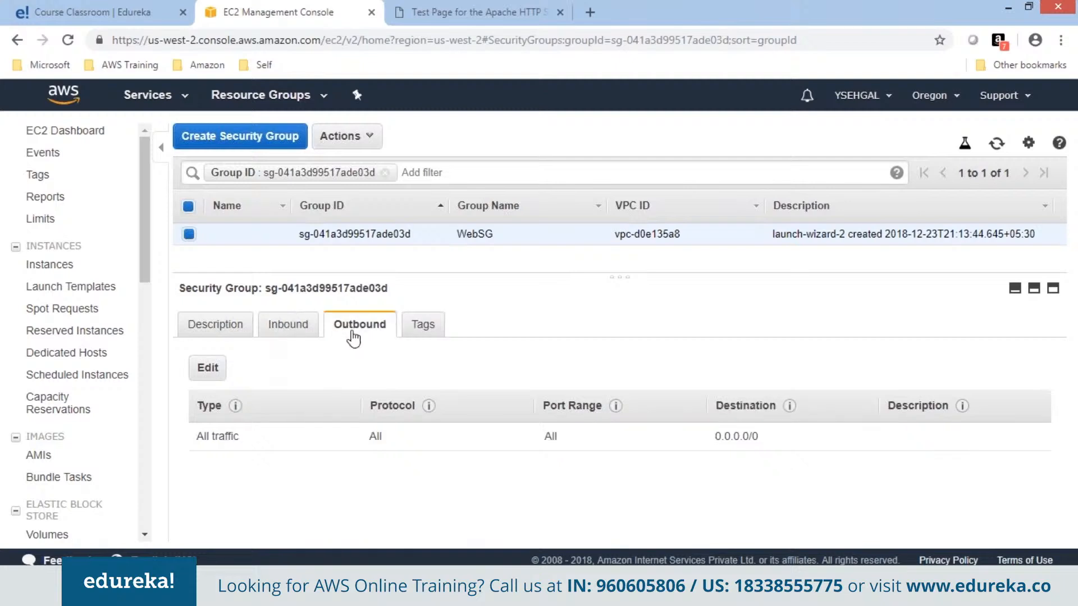
pyautogui.click(292, 331)
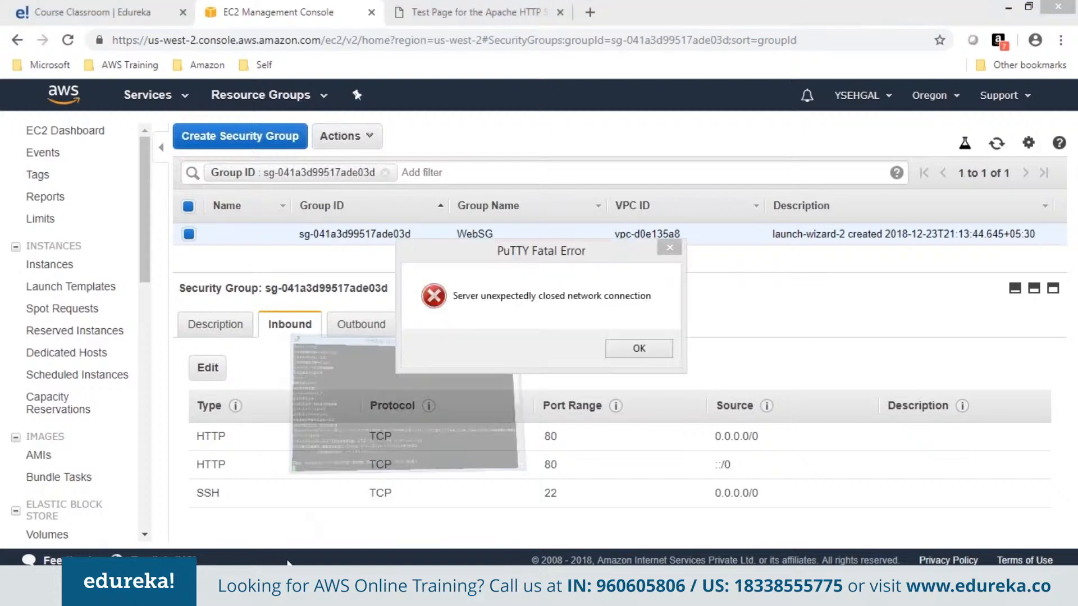
# Step: Dismiss the PuTTY error, close its terminal window and open the running instances list in a new browser tab
pyautogui.click(650, 348)
pyautogui.click(860, 13)
pyautogui.rightClick(198, 96)
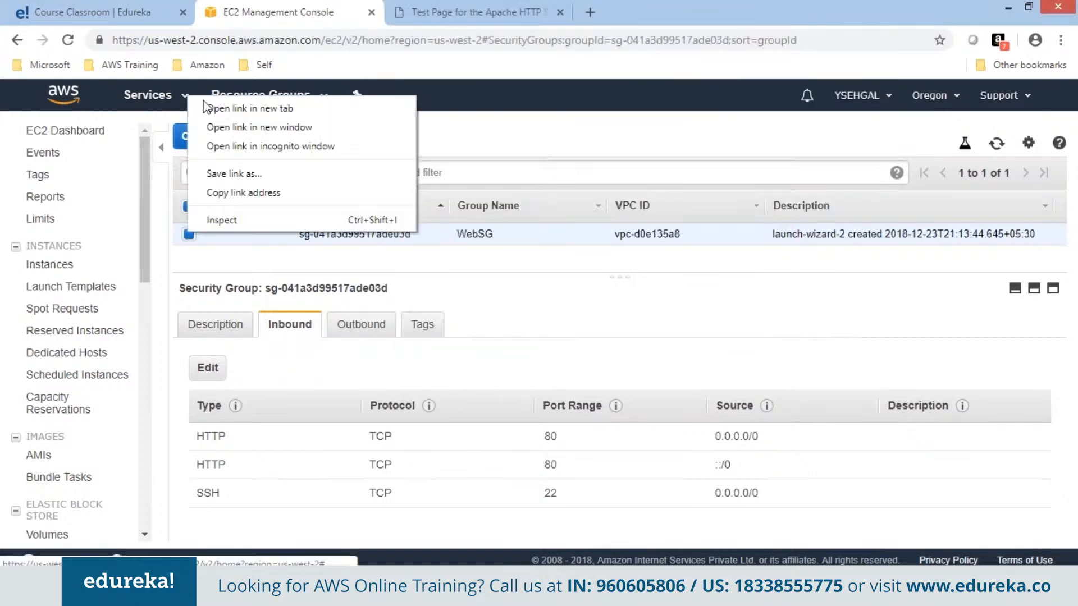
pyautogui.click(207, 107)
pyautogui.click(506, 8)
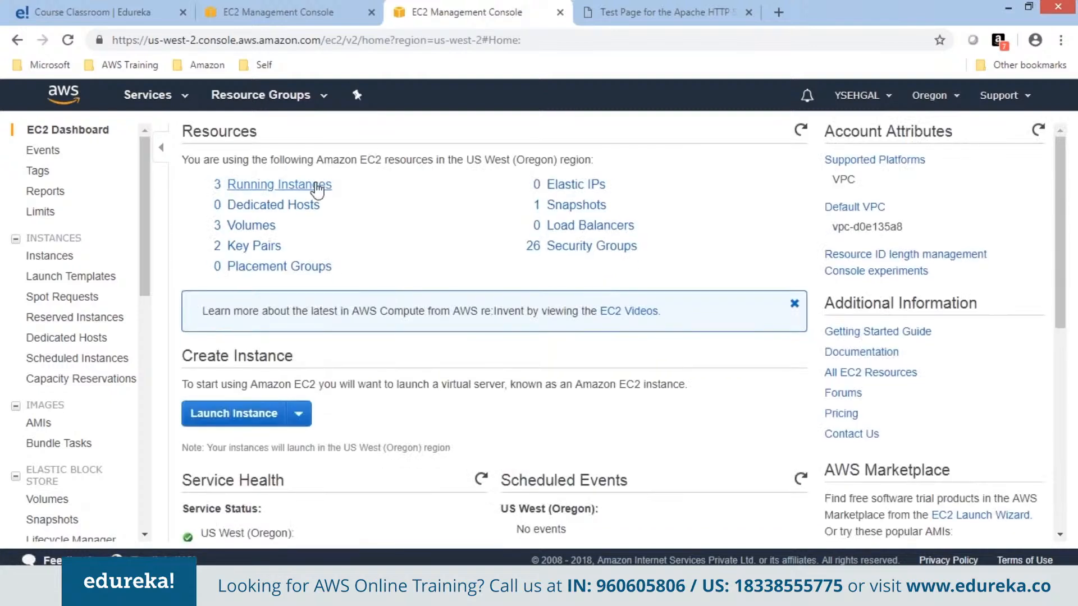
pyautogui.click(315, 186)
# Step: Select the Web2 instance and copy its IPv4 public IP
pyautogui.click(260, 587)
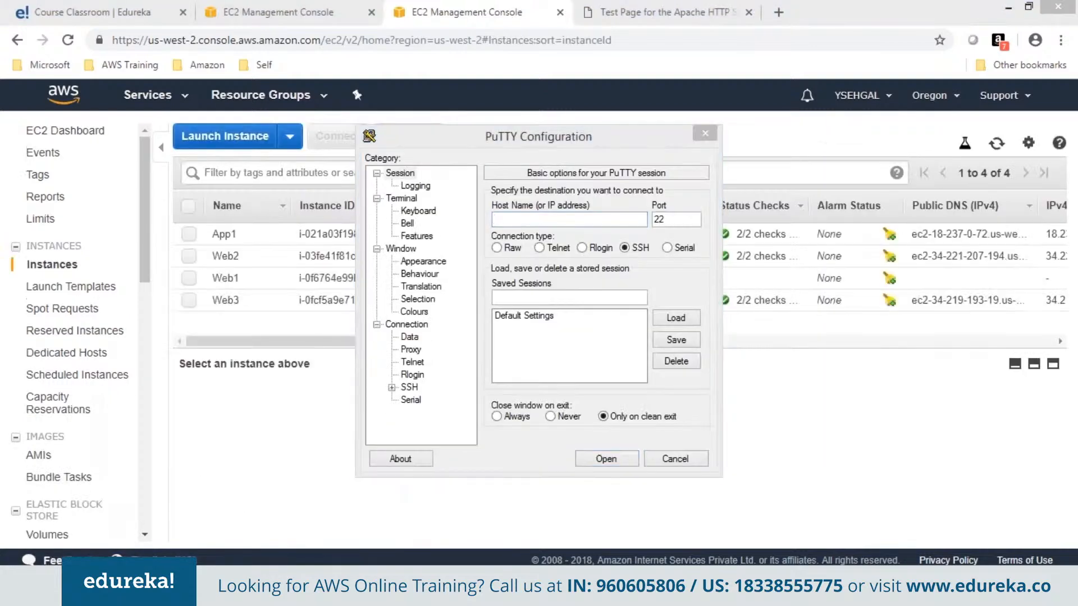
pyautogui.click(705, 134)
pyautogui.click(189, 256)
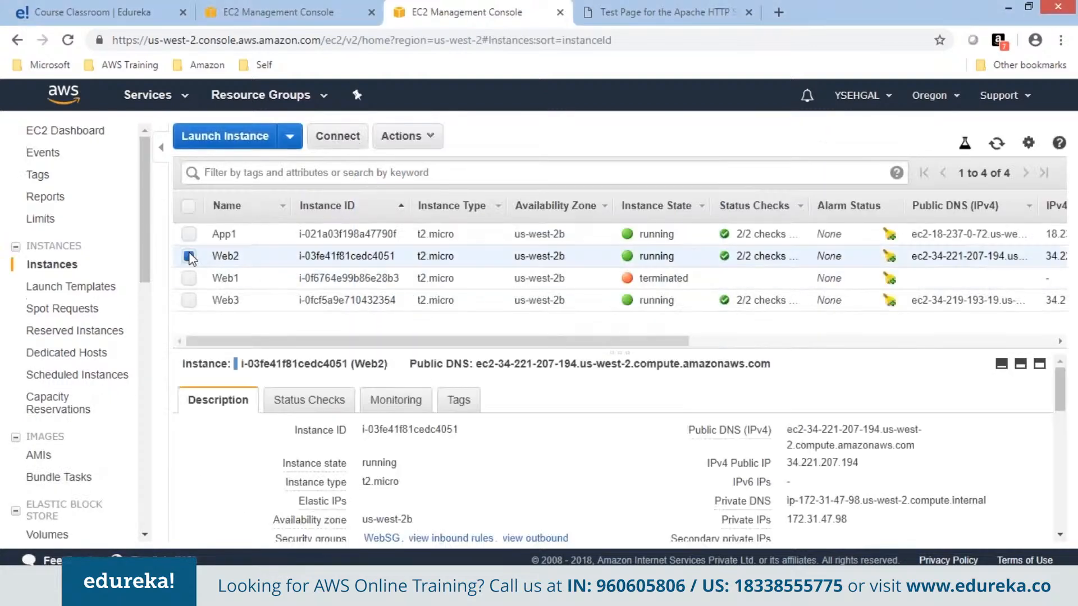
pyautogui.click(662, 11)
pyautogui.click(278, 12)
pyautogui.click(457, 12)
pyautogui.doubleClick(802, 463)
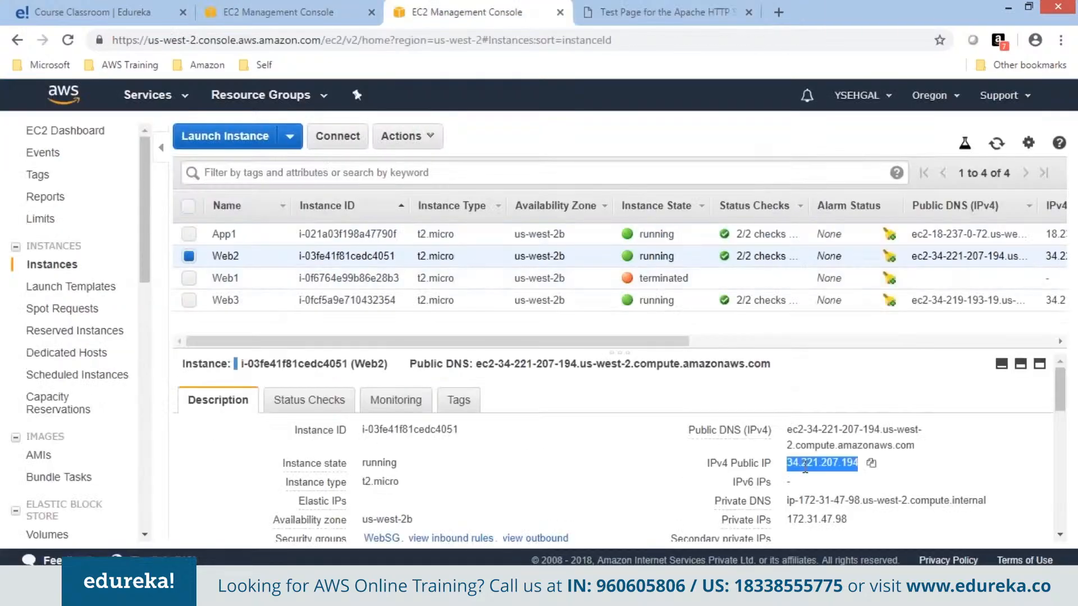
pyautogui.rightClick(803, 465)
pyautogui.click(824, 475)
# Step: Open a PuTTY SSH session to 34.221.207.194 with the private key file for authentication and log in as ec2-user
pyautogui.click(260, 586)
pyautogui.write('34.221.207.194')
pyautogui.click(391, 387)
pyautogui.click(424, 375)
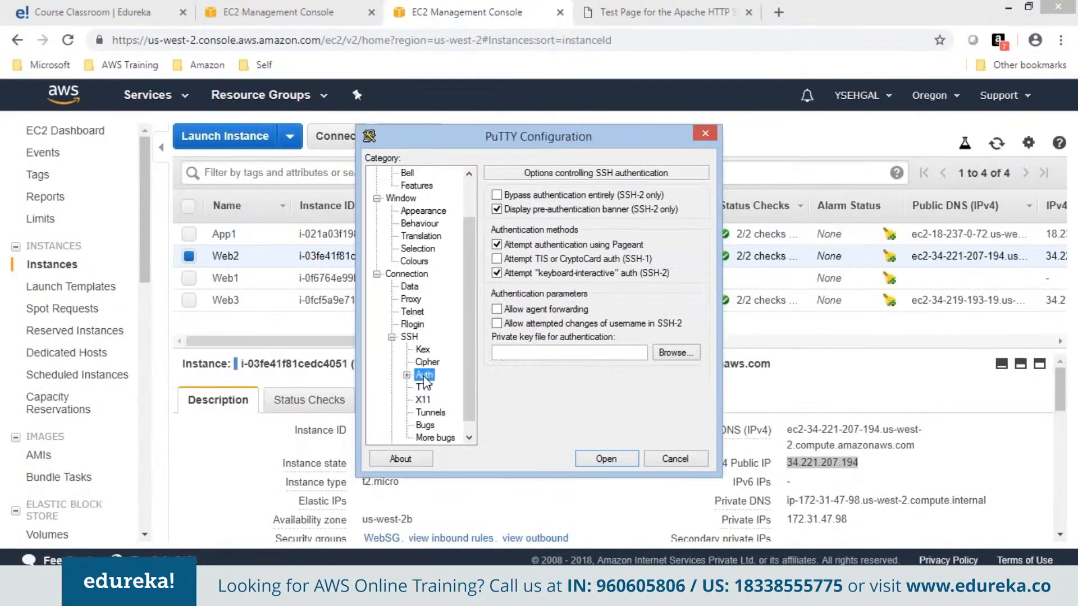
pyautogui.click(676, 352)
pyautogui.doubleClick(561, 271)
pyautogui.click(606, 458)
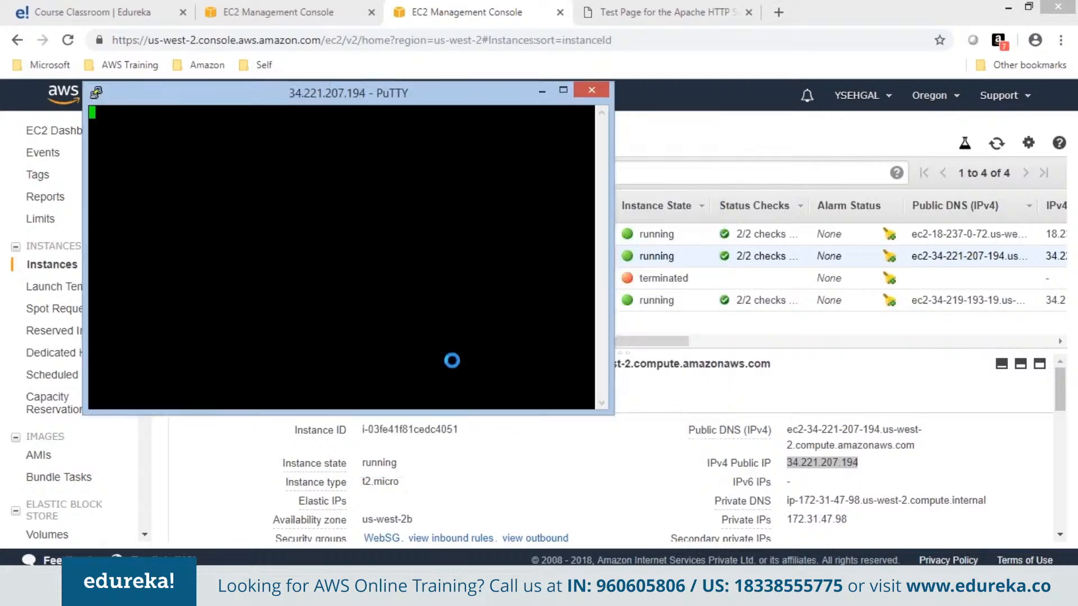
pyautogui.write('ec2-user')
pyautogui.press('Return')
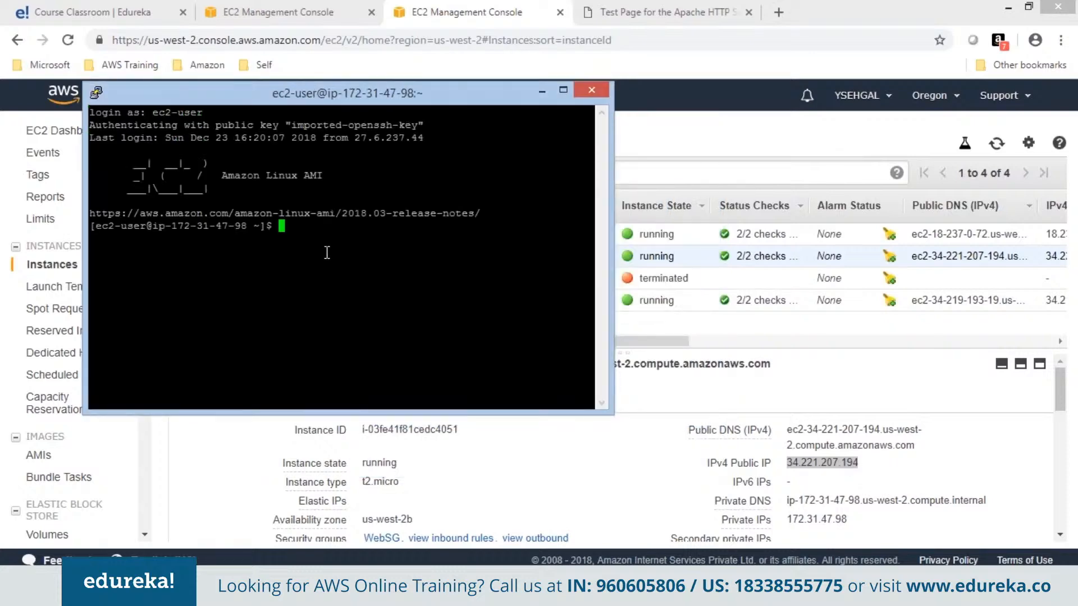
# Step: Switch the Web2 SSH session to root with sudo su, clear the terminal and ping cisco.com
pyautogui.write('sudo su')
pyautogui.press('Return')
pyautogui.hotkey('ctrl', 'l')
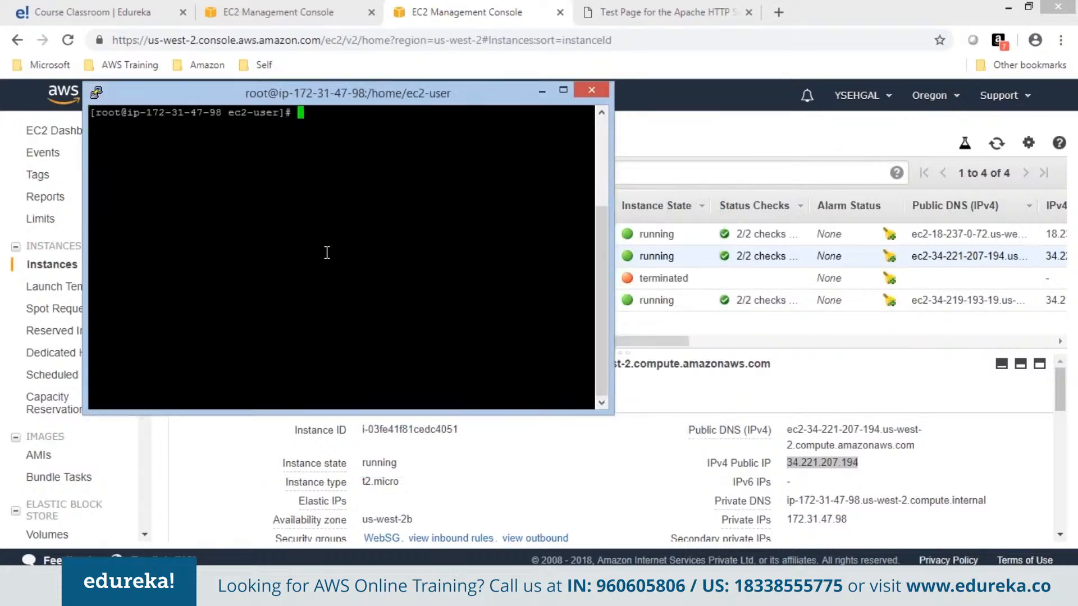
pyautogui.write('ping cisco.com')
pyautogui.press('Return')
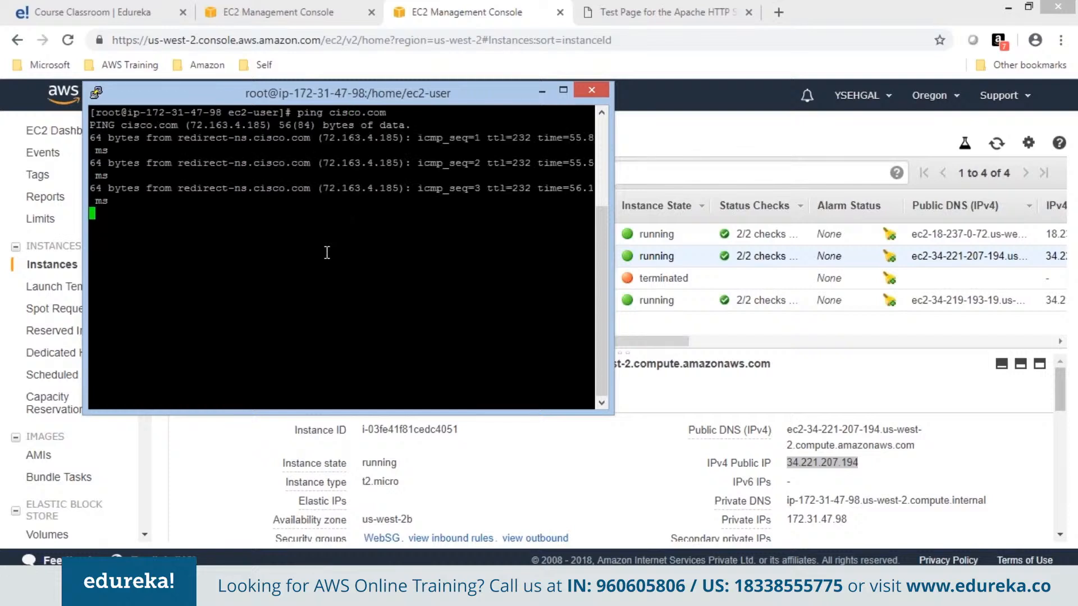
# Step: Delete the All traffic rule from the WebSG security group's outbound rules and save the change
pyautogui.click(542, 464)
pyautogui.click(281, 12)
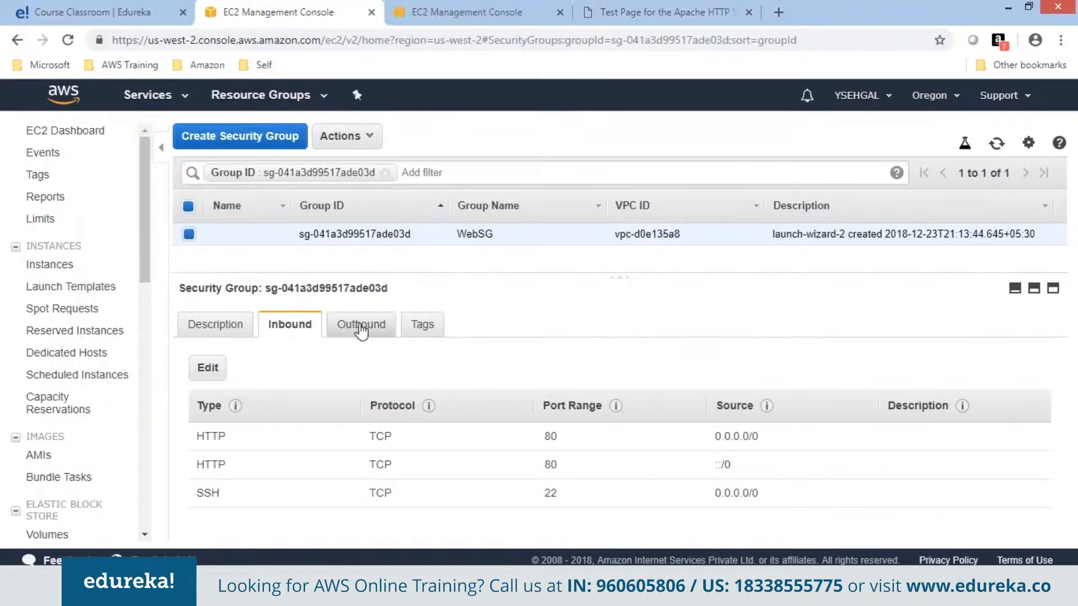
pyautogui.click(360, 329)
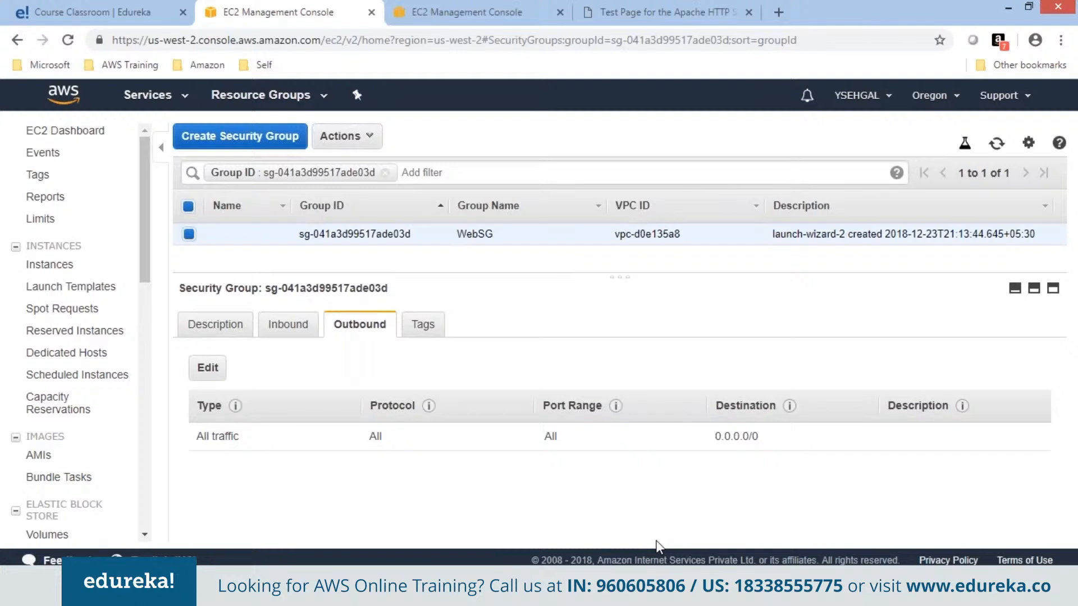
pyautogui.click(209, 374)
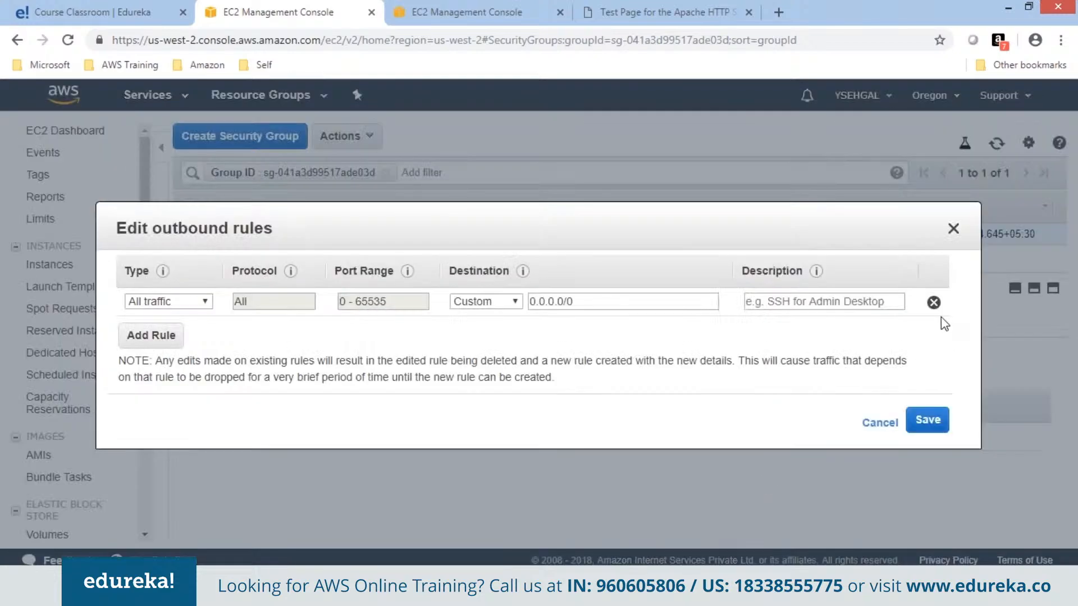
pyautogui.click(932, 303)
pyautogui.click(850, 422)
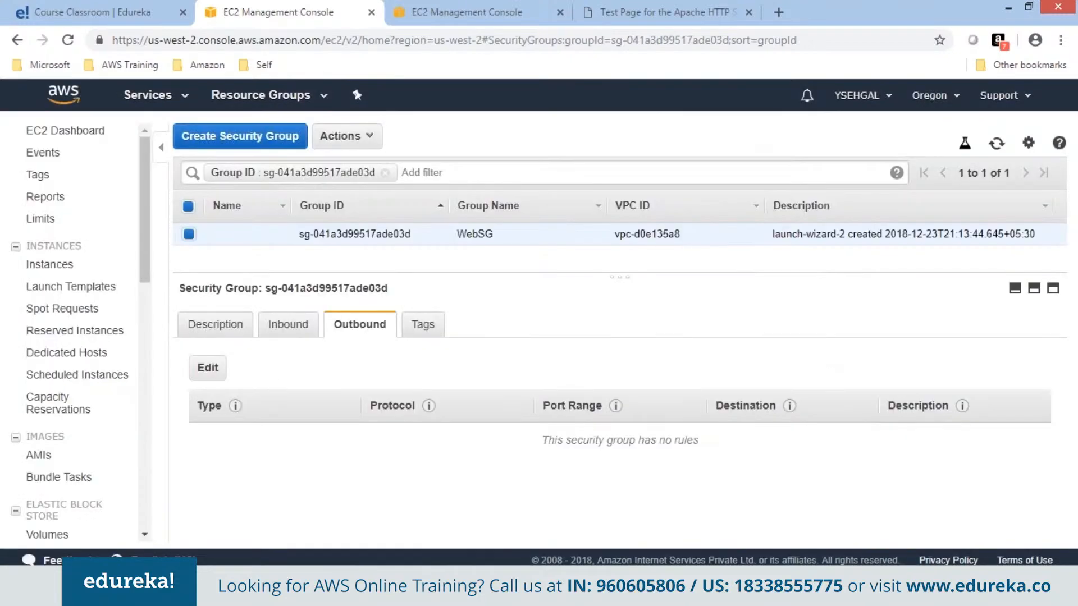
# Step: Duplicate the PuTTY session to 34.221.207.194 and log in as ec2-user
pyautogui.hotkey('alt', 'Tab')
pyautogui.click(95, 93)
pyautogui.click(192, 290)
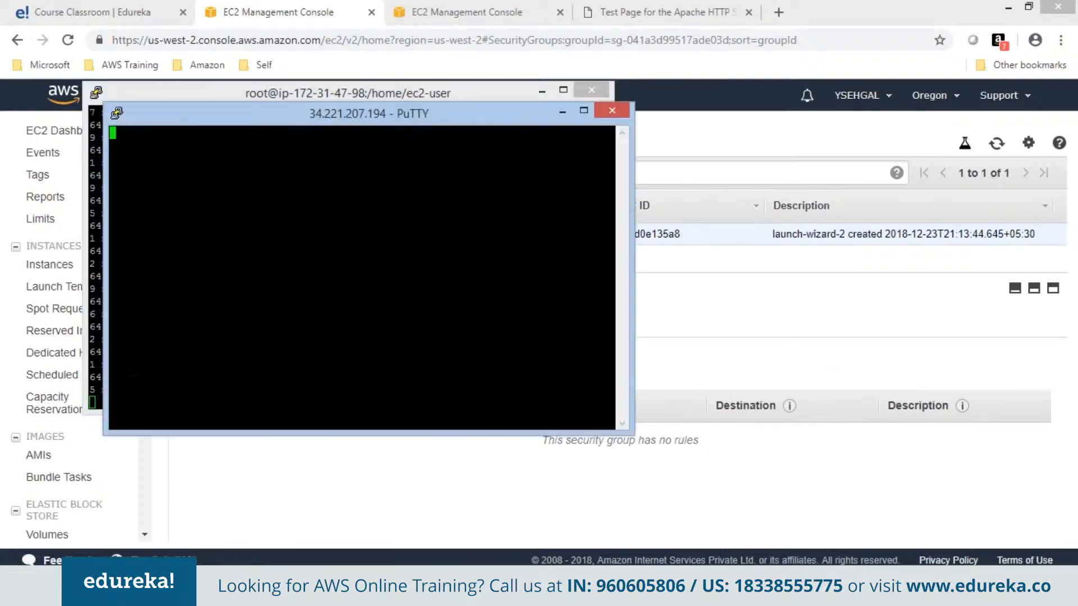
pyautogui.write('ec2-user')
pyautogui.press('Return')
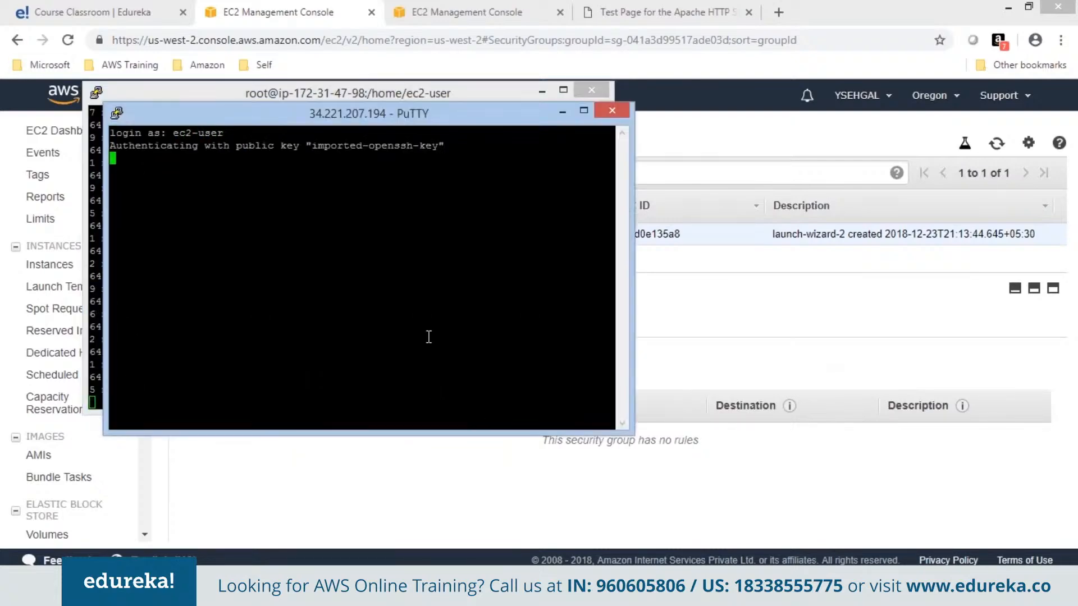
# Step: Switch to root with sudo su in the duplicated session and ping cisco.com from it
pyautogui.write('sudo su')
pyautogui.press('Return')
pyautogui.write('ping cisco.com')
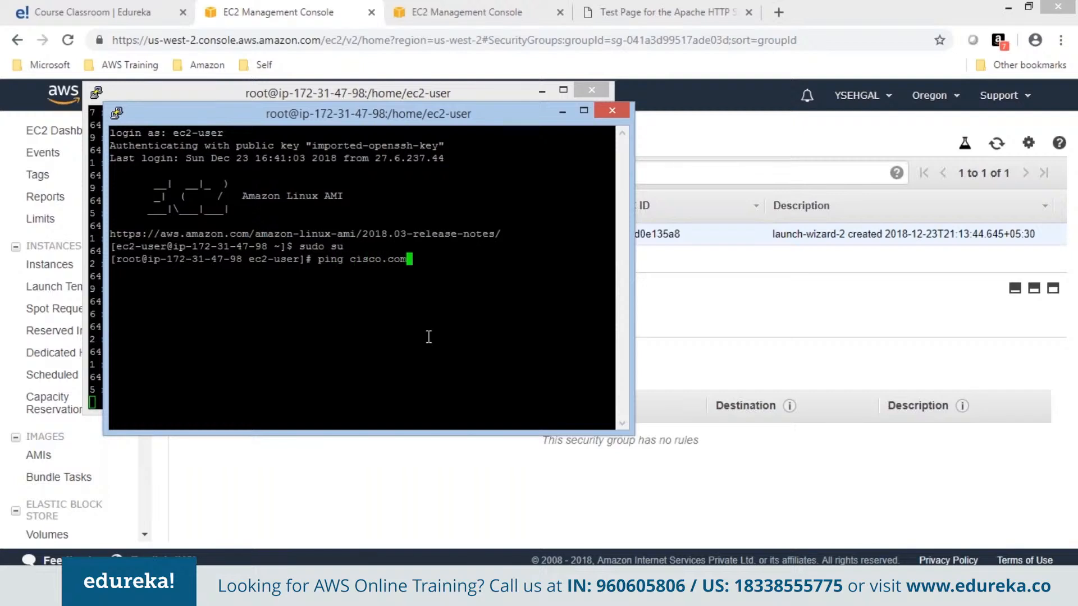
pyautogui.press('Return')
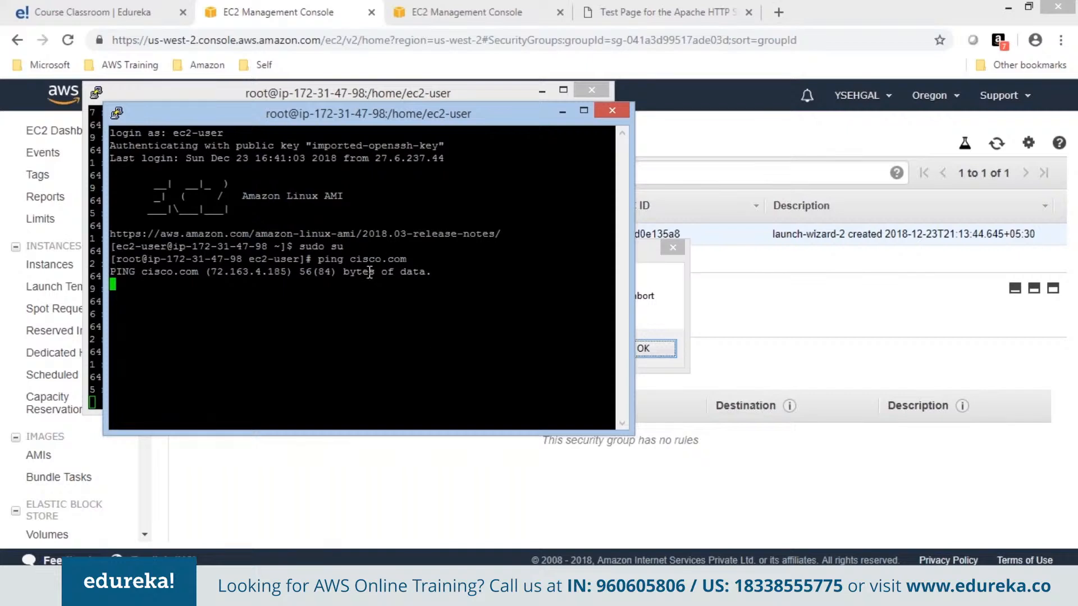
# Step: Compare WebSG's inbound and outbound rules and reload the Apache test page at 34.221.207.194
pyautogui.click(316, 456)
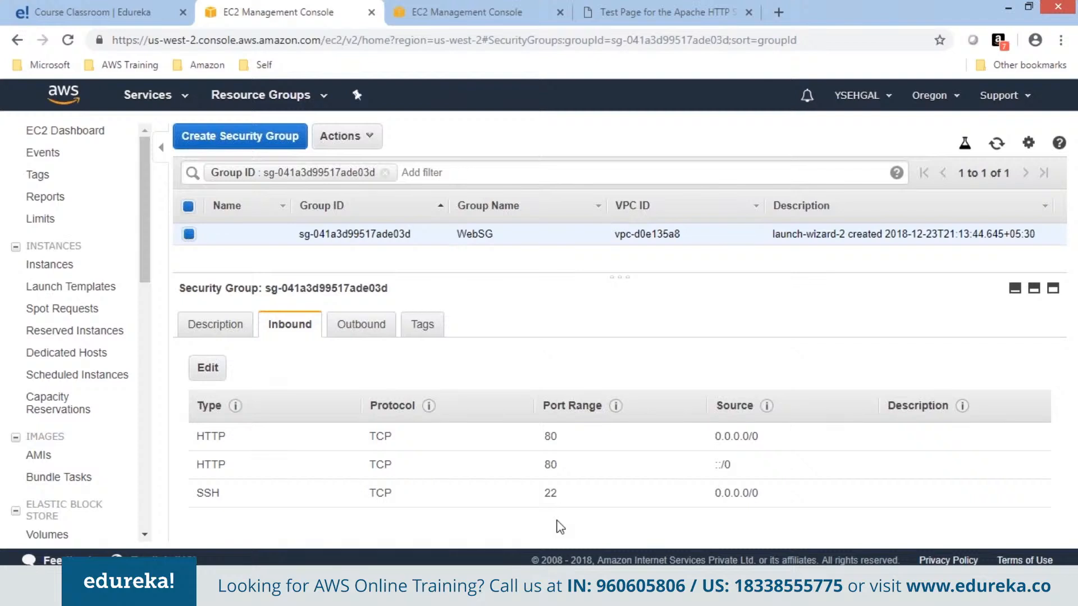
pyautogui.click(362, 331)
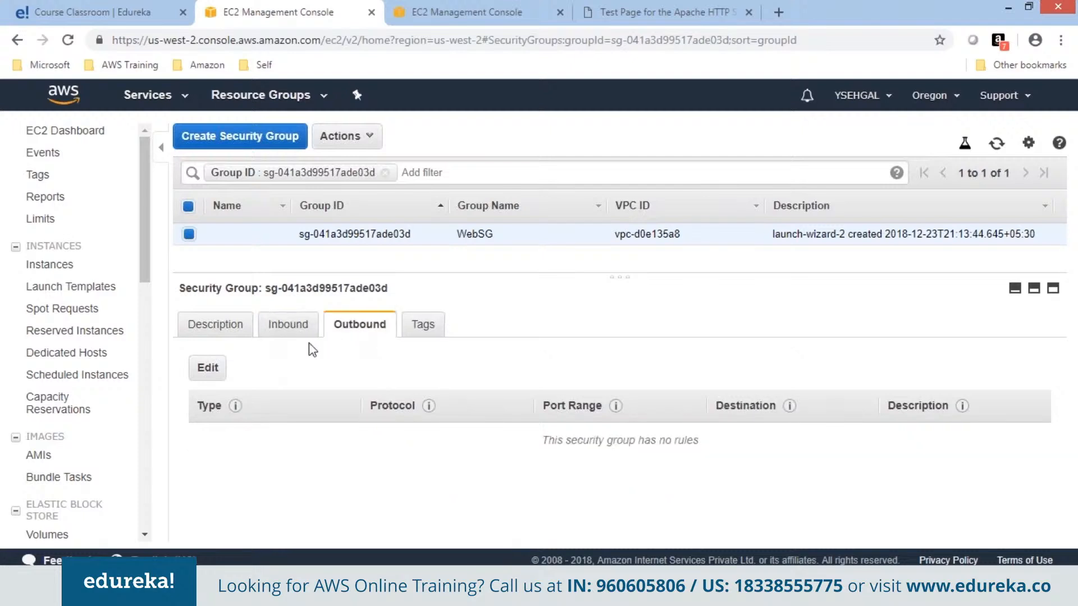
pyautogui.click(290, 327)
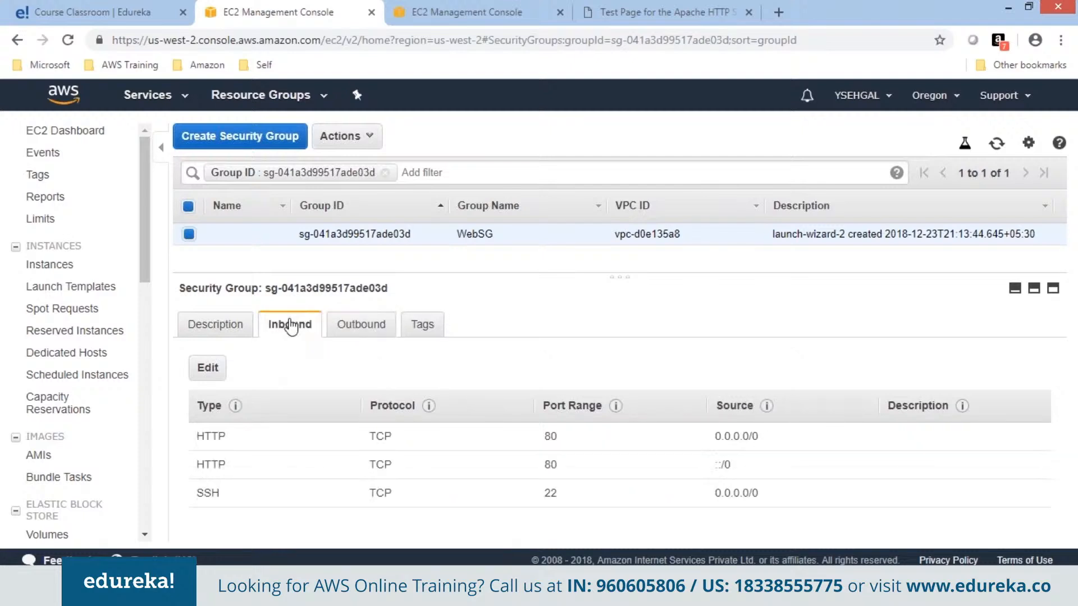
pyautogui.click(662, 10)
pyautogui.rightClick(595, 180)
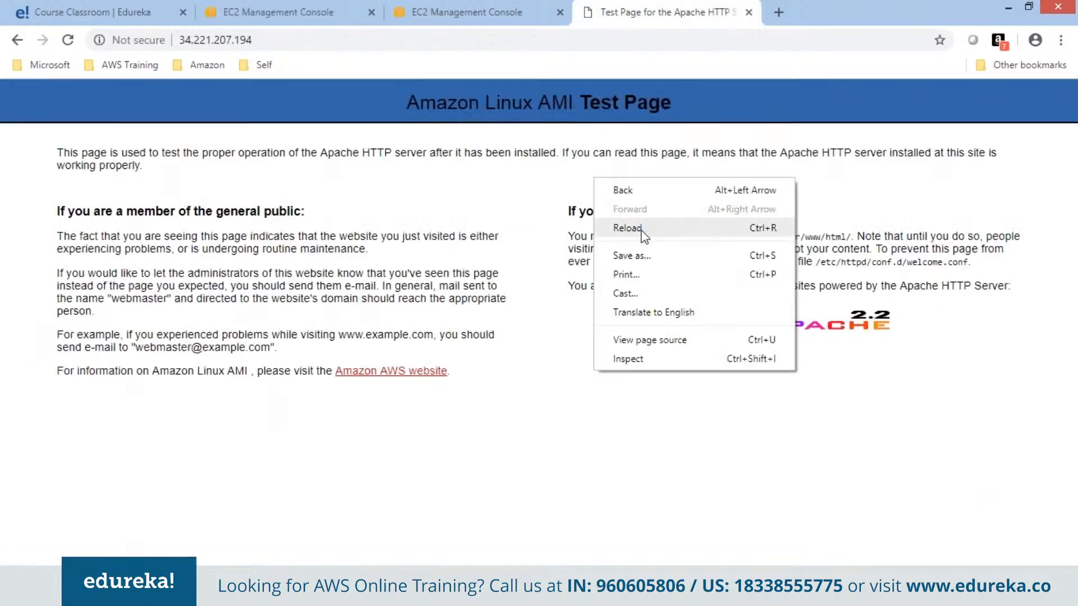
pyautogui.click(602, 225)
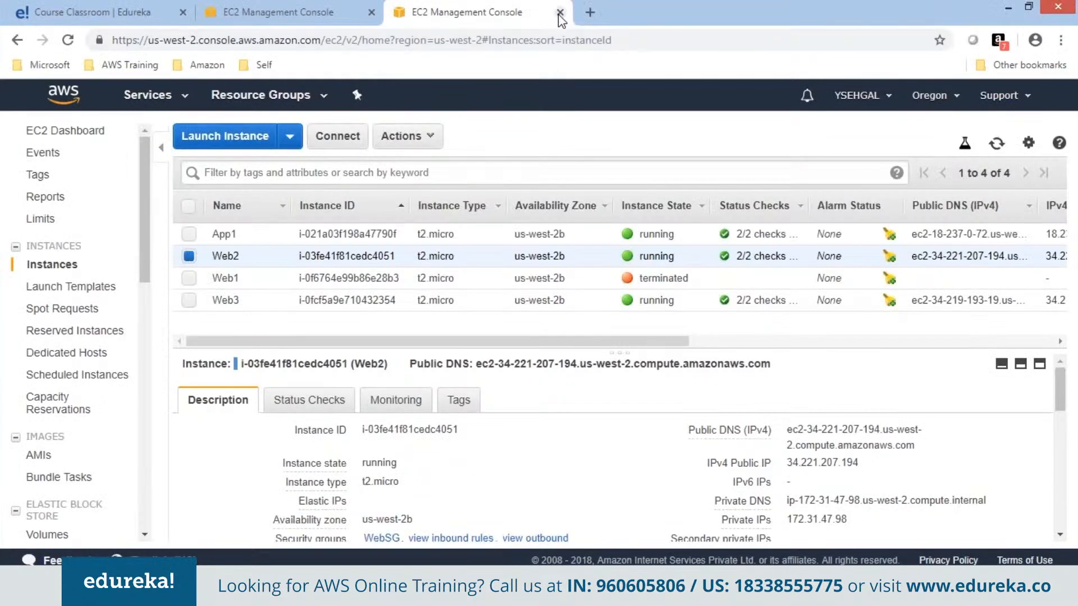
# Step: Start an instance launch from Amazon Linux AMI 2018.03.0 and choose Shared tenancy in the instance details
pyautogui.click(564, 12)
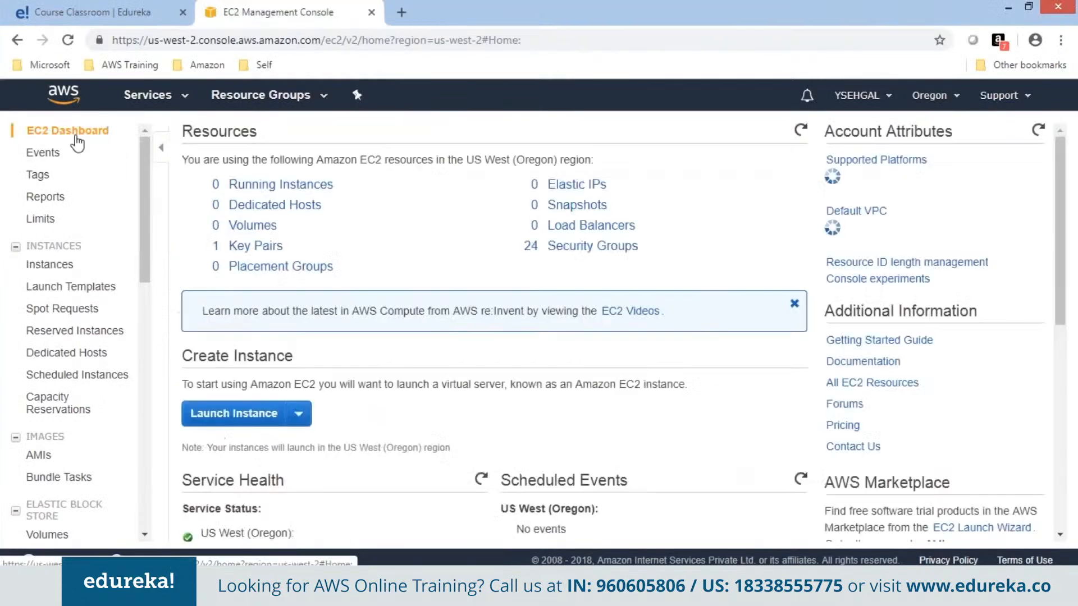
pyautogui.click(263, 416)
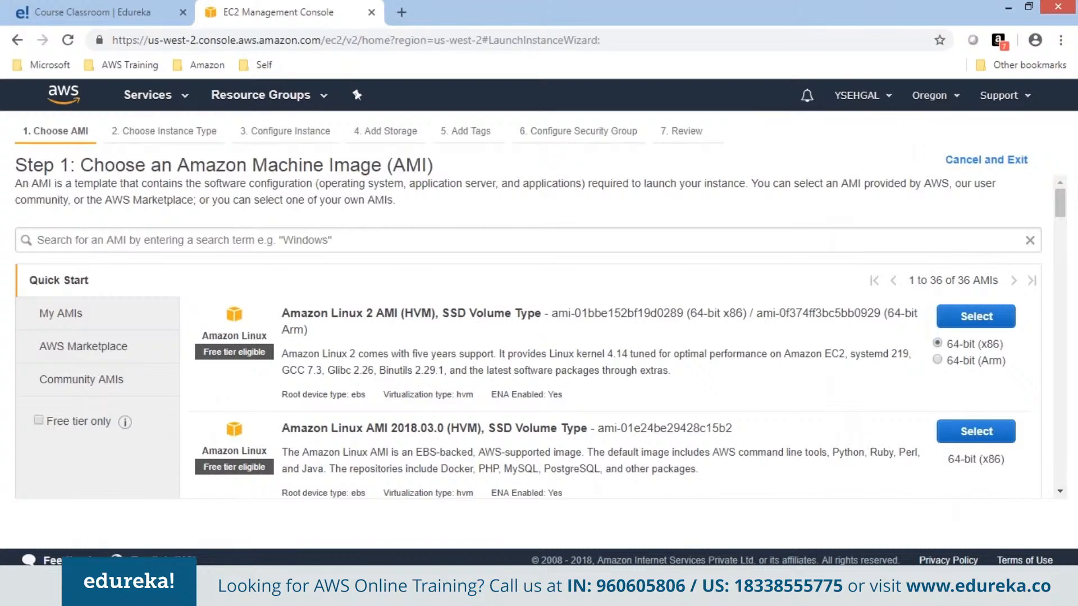
pyautogui.click(977, 436)
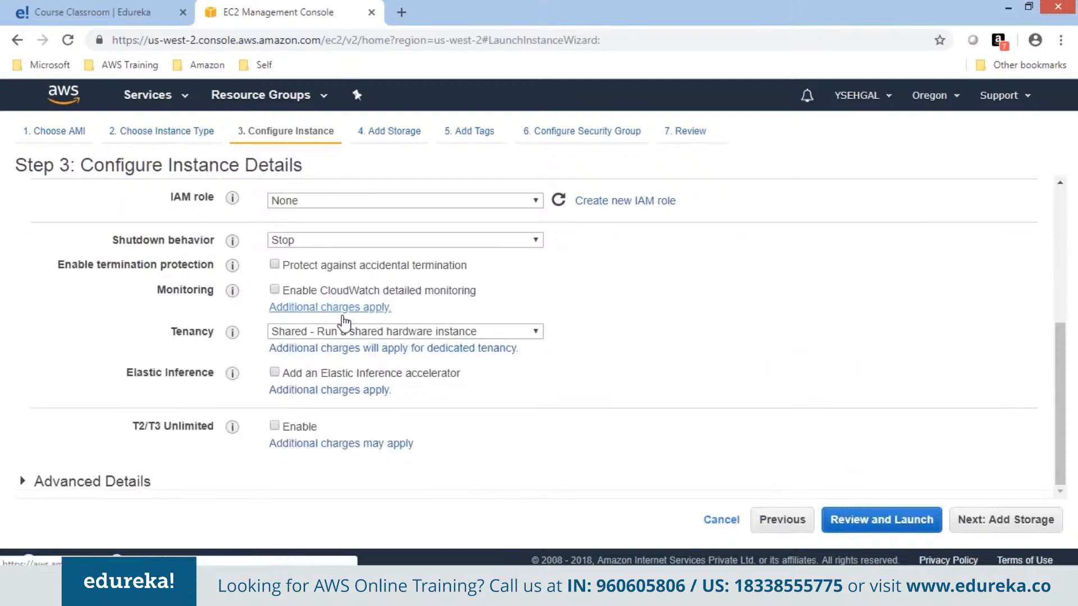
pyautogui.click(292, 335)
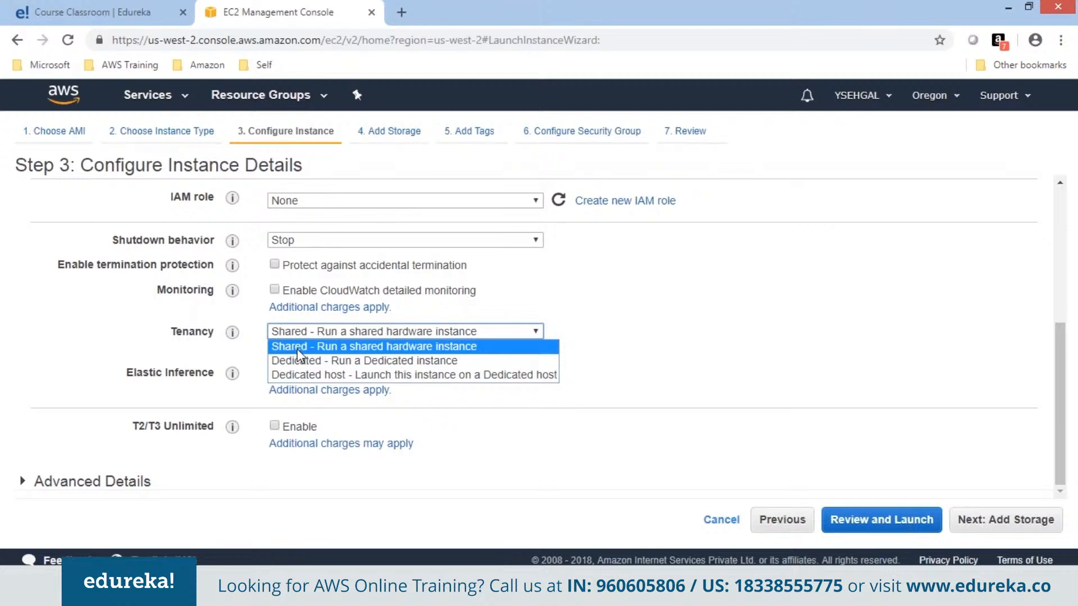
pyautogui.click(298, 348)
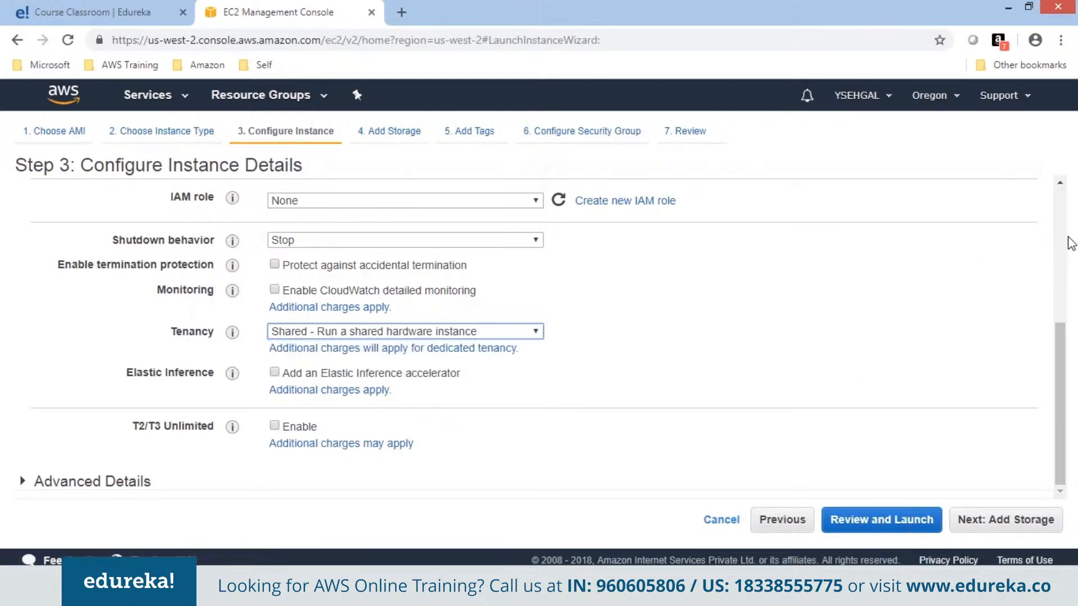
# Step: Sketch an orange physical host box over the page with two orange and two blue instance boxes inside
pyautogui.moveTo(731, 396)
pyautogui.mouseDown()
pyautogui.moveTo(897, 263)
pyautogui.moveTo(909, 396)
pyautogui.moveTo(768, 425)
pyautogui.moveTo(737, 385)
pyautogui.mouseUp()
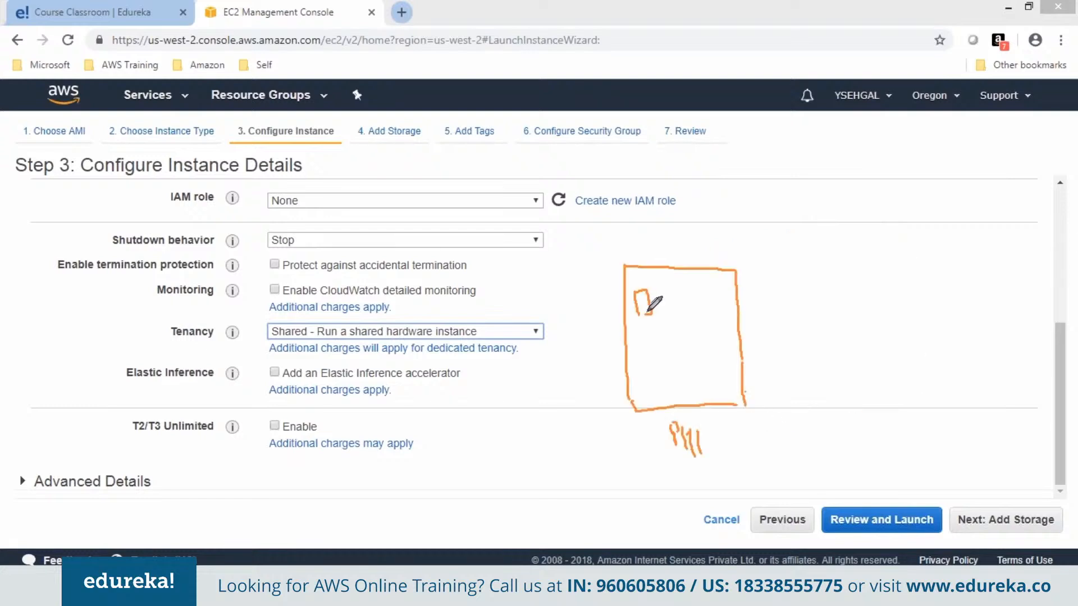
pyautogui.moveTo(684, 472); pyautogui.dragTo(712, 467)
pyautogui.moveTo(659, 290); pyautogui.dragTo(680, 319)
pyautogui.moveTo(638, 353)
pyautogui.mouseDown()
pyautogui.moveTo(645, 336)
pyautogui.moveTo(654, 351)
pyautogui.moveTo(679, 331)
pyautogui.moveTo(688, 350)
pyautogui.mouseUp()
pyautogui.click(663, 353)
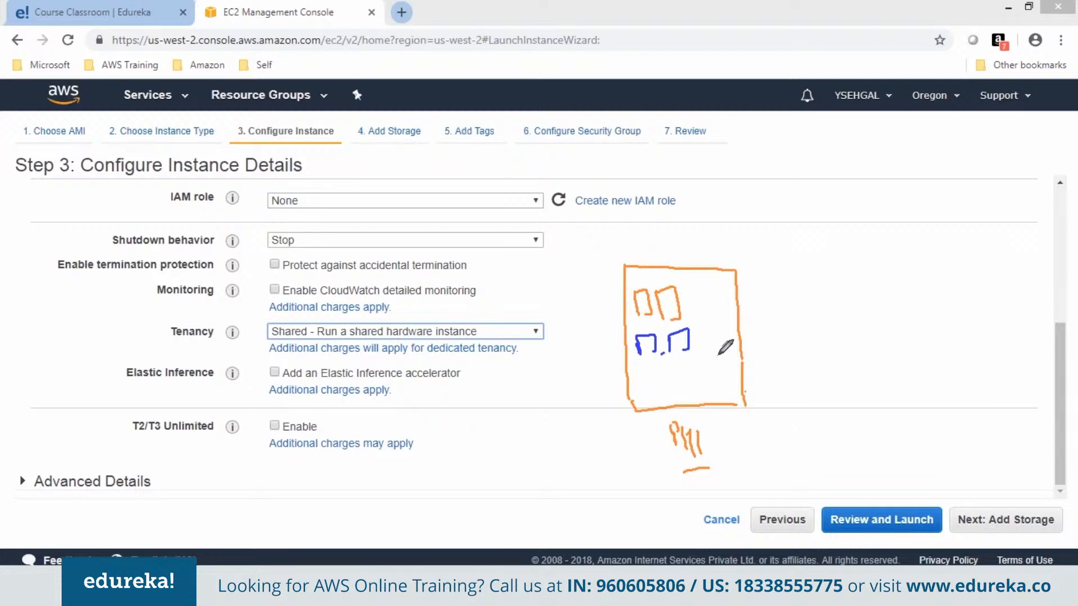
# Step: Sketch a second host box, cross out one instance in the first host, and show its start and placement on the second host
pyautogui.moveTo(795, 271); pyautogui.dragTo(816, 411)
pyautogui.moveTo(797, 272)
pyautogui.mouseDown()
pyautogui.moveTo(894, 269)
pyautogui.moveTo(917, 376)
pyautogui.moveTo(806, 421)
pyautogui.mouseUp()
pyautogui.moveTo(902, 435); pyautogui.dragTo(929, 433)
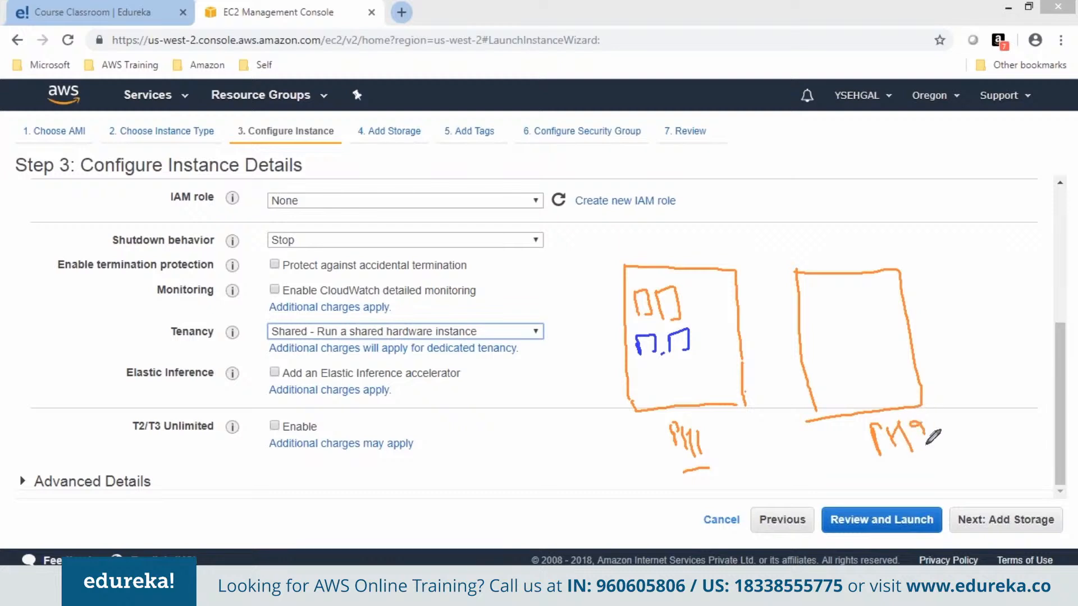
pyautogui.moveTo(678, 287)
pyautogui.mouseDown()
pyautogui.moveTo(668, 297)
pyautogui.moveTo(680, 304)
pyautogui.mouseUp()
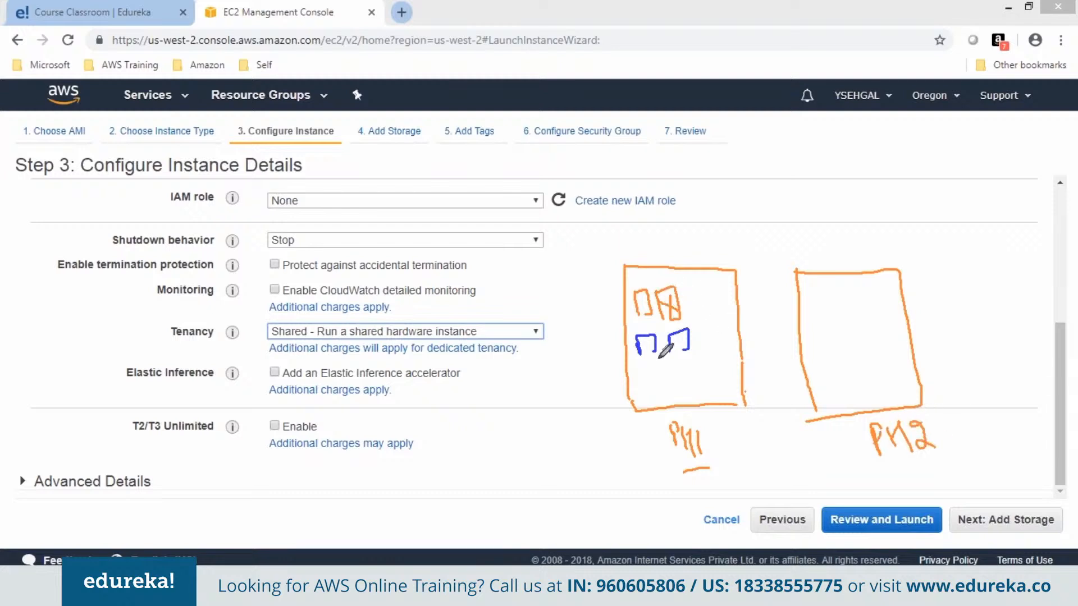
pyautogui.moveTo(697, 414); pyautogui.dragTo(691, 422)
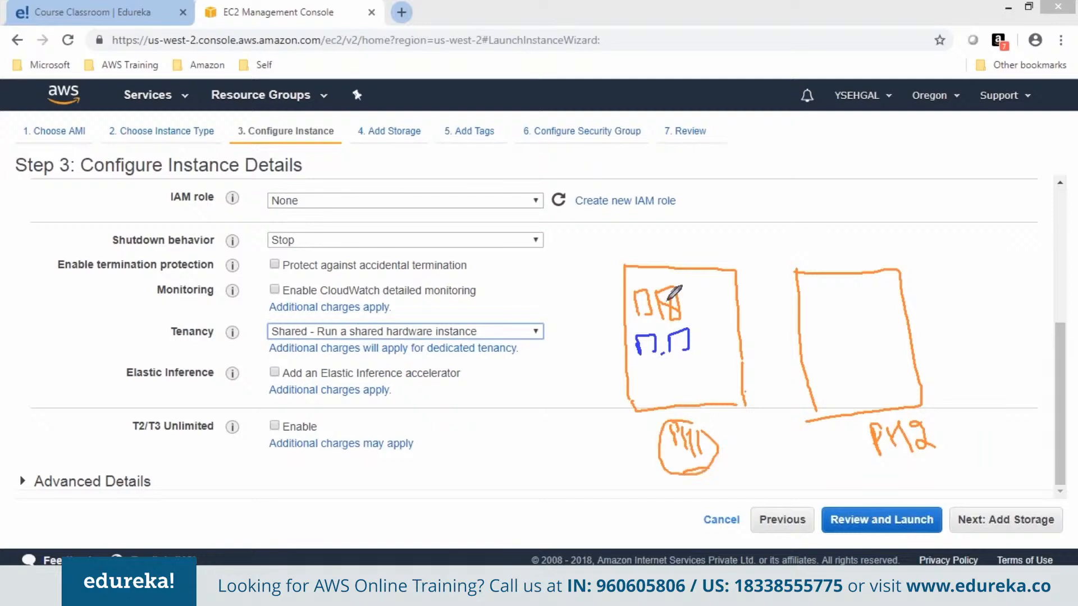
pyautogui.moveTo(668, 289)
pyautogui.mouseDown()
pyautogui.moveTo(713, 181)
pyautogui.moveTo(746, 175)
pyautogui.mouseUp()
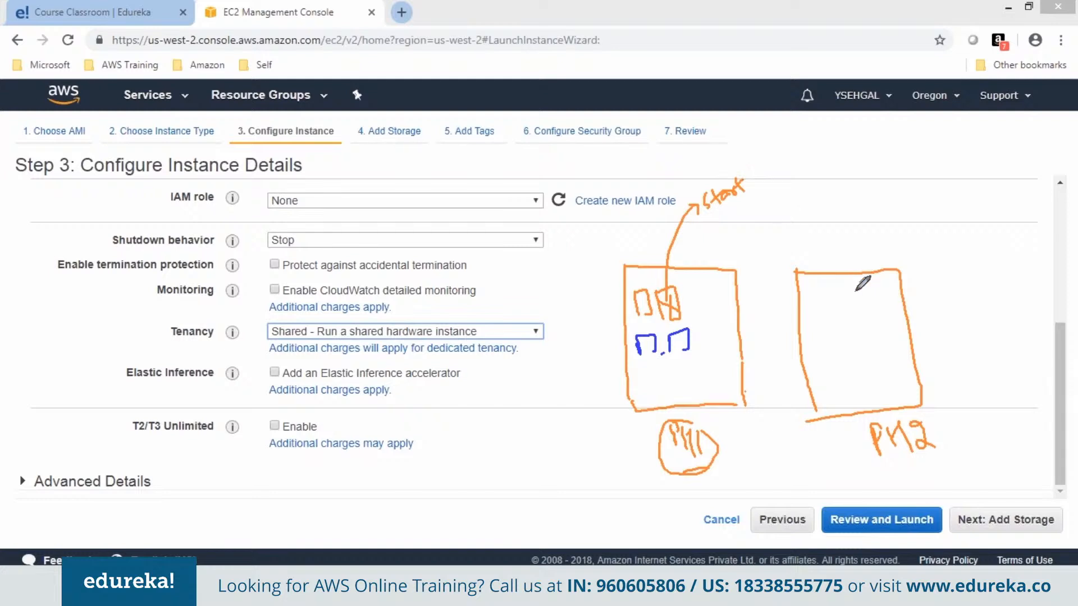
pyautogui.moveTo(809, 296); pyautogui.dragTo(836, 313)
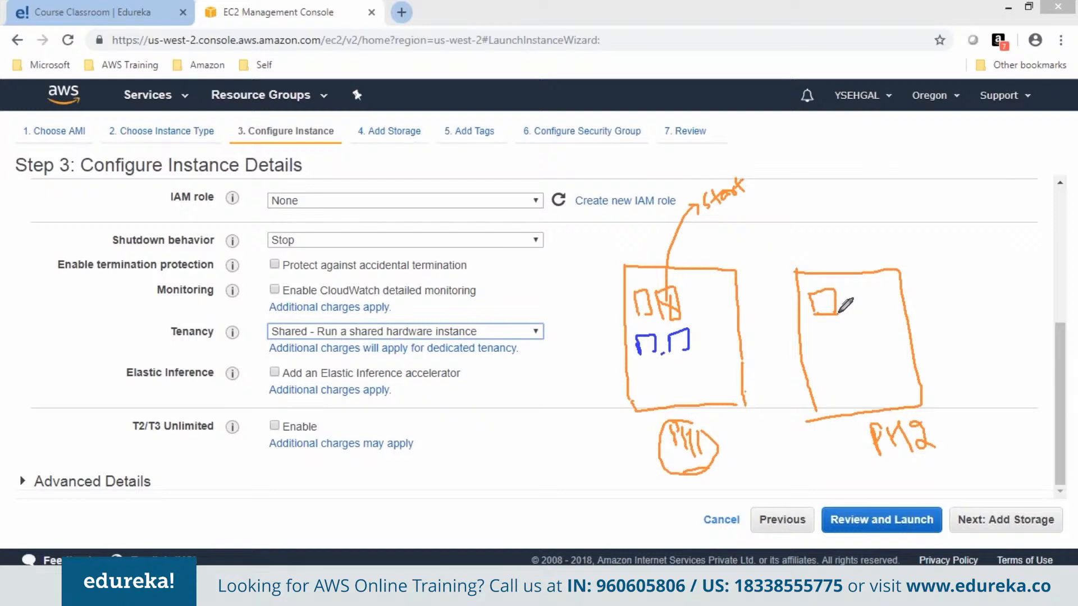
pyautogui.moveTo(716, 224); pyautogui.dragTo(748, 202)
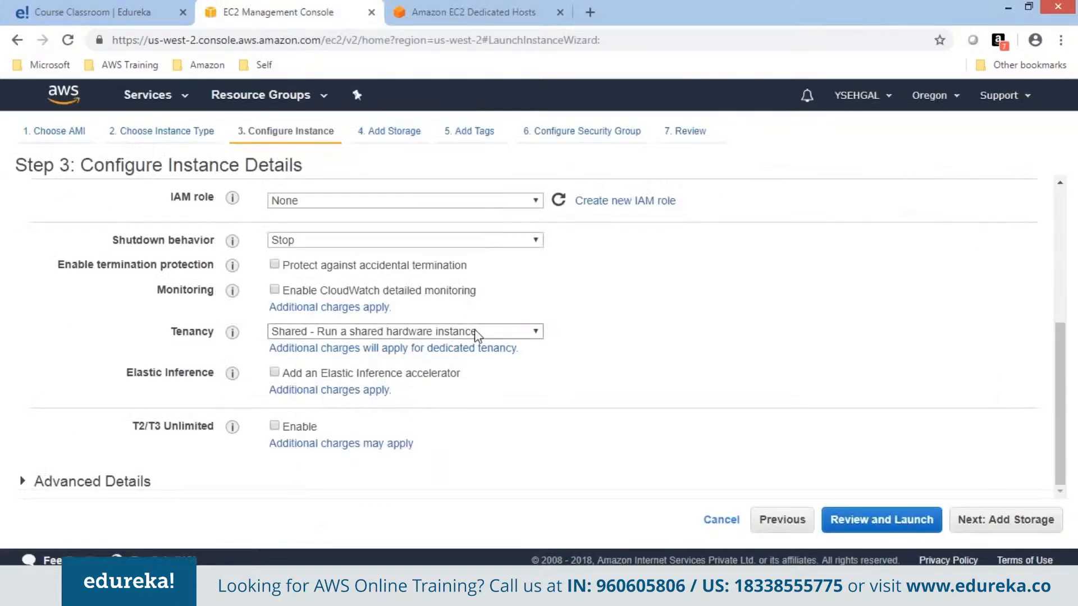
# Step: Review the tenancy options and the Dedicated Instances versus Dedicated Hosts comparison, highlighting host affinity and the visibility of sockets and cores
pyautogui.click(476, 337)
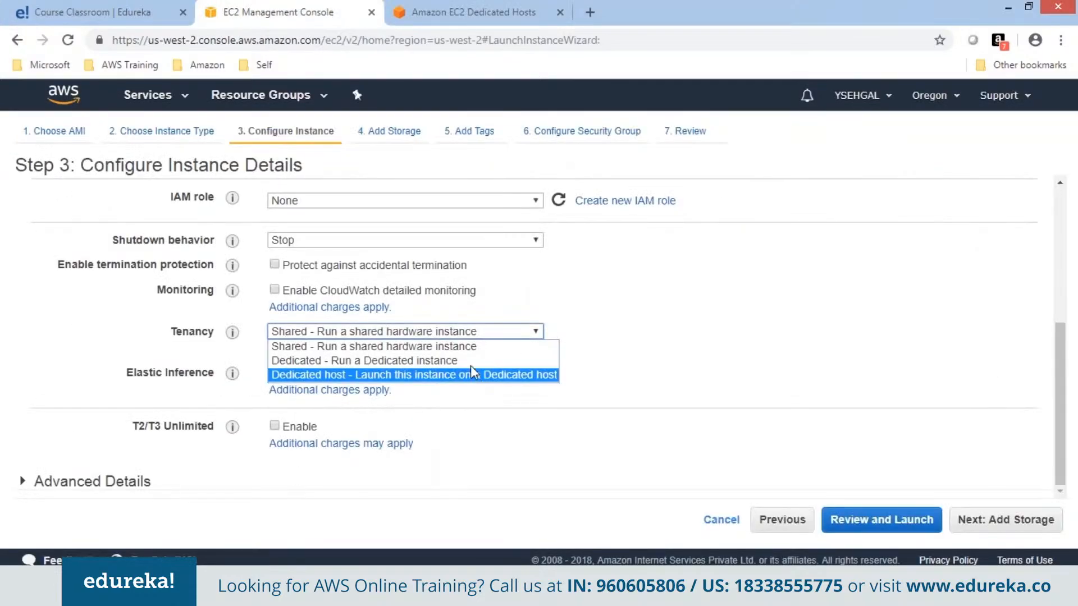
pyautogui.click(472, 346)
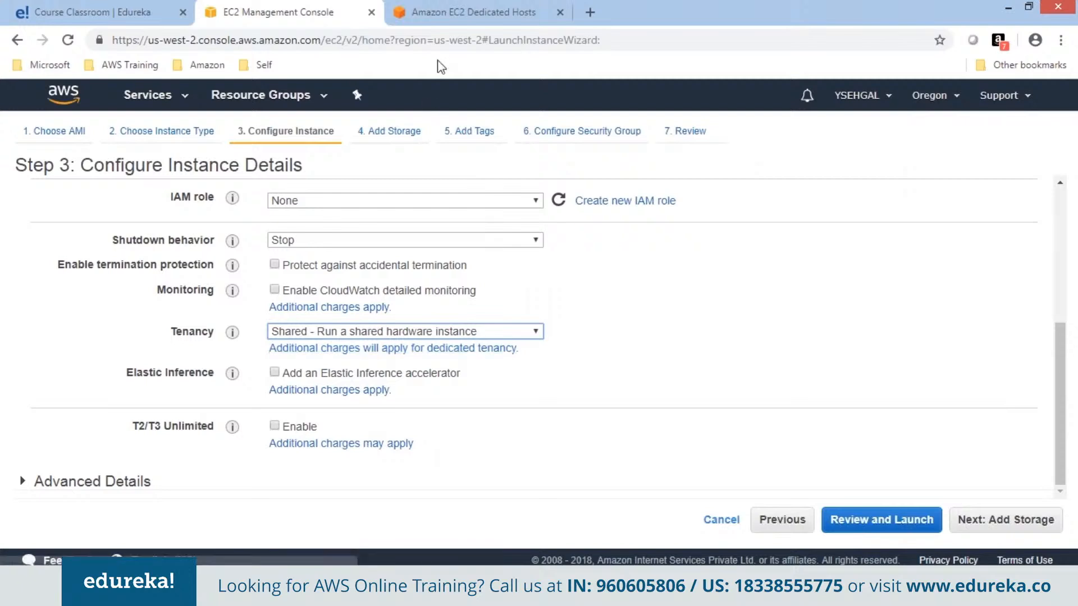
pyautogui.click(443, 15)
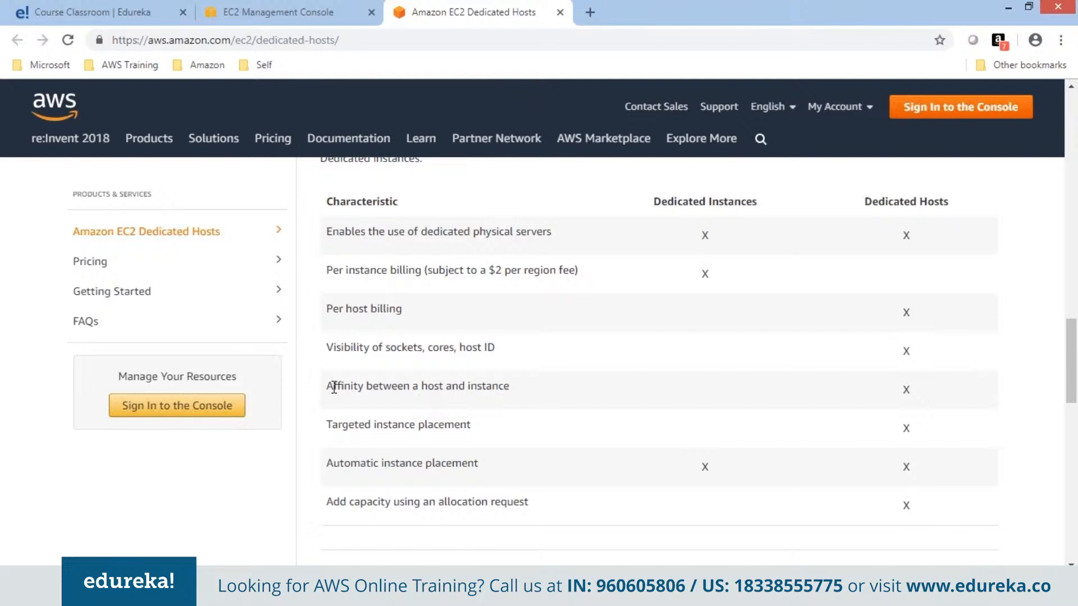
pyautogui.doubleClick(454, 384)
pyautogui.moveTo(454, 377); pyautogui.dragTo(517, 387)
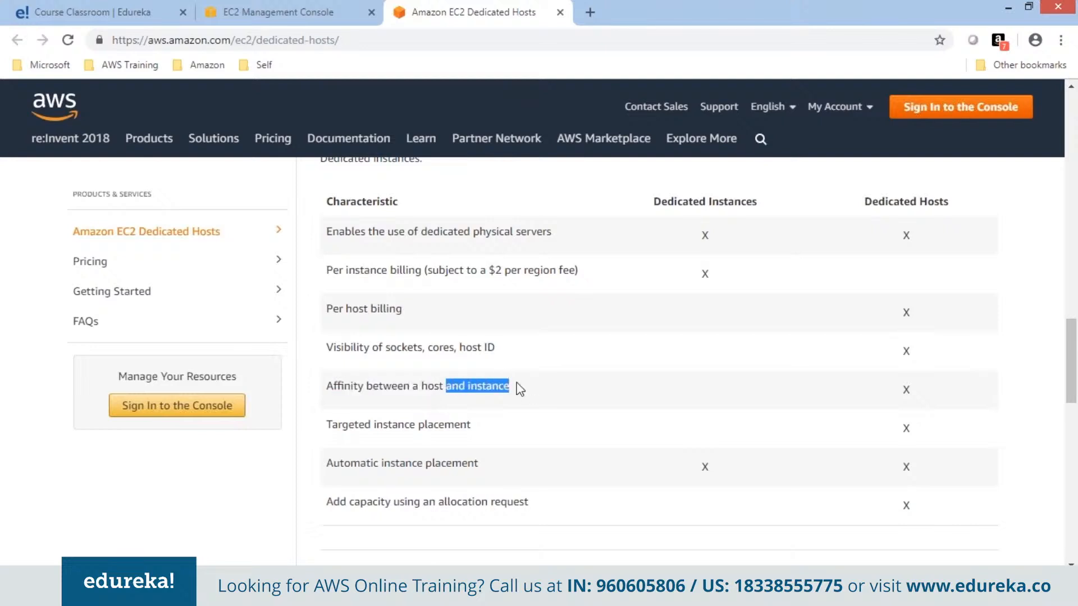
pyautogui.click(517, 387)
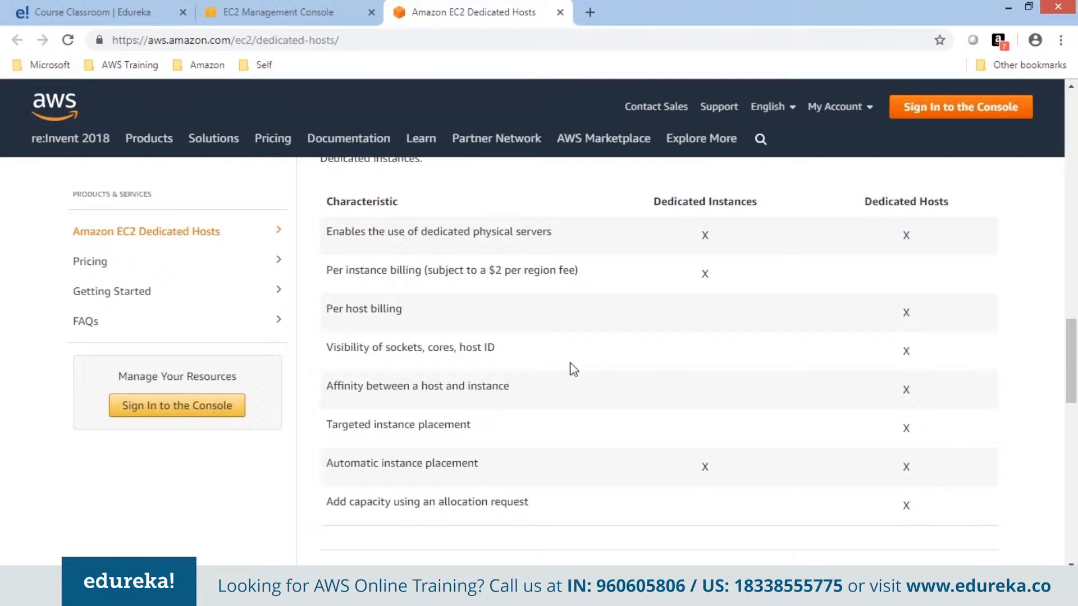
pyautogui.moveTo(384, 347); pyautogui.dragTo(463, 351)
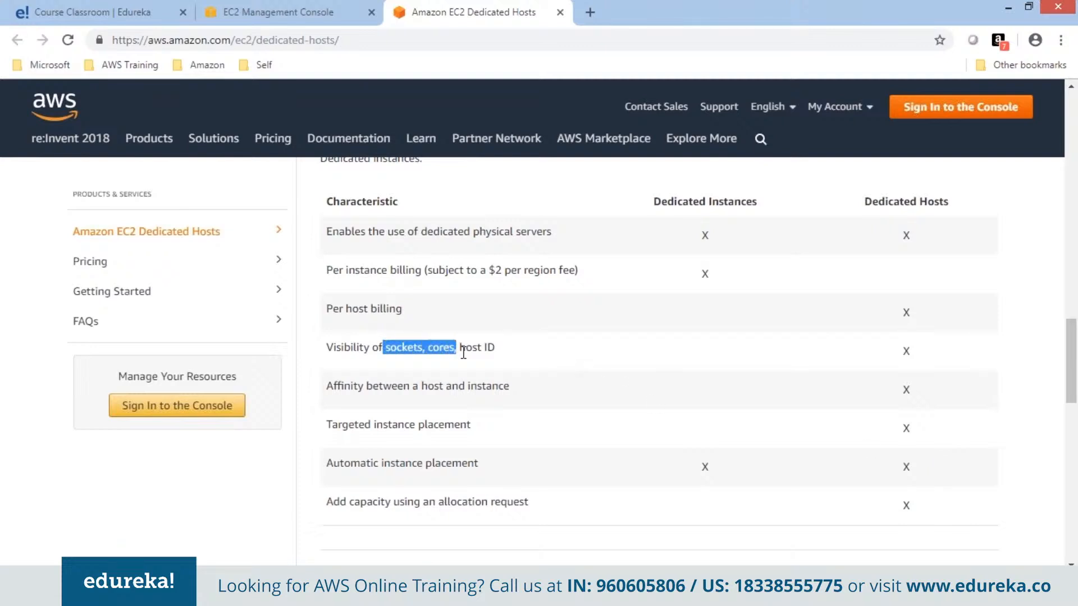
pyautogui.click(503, 353)
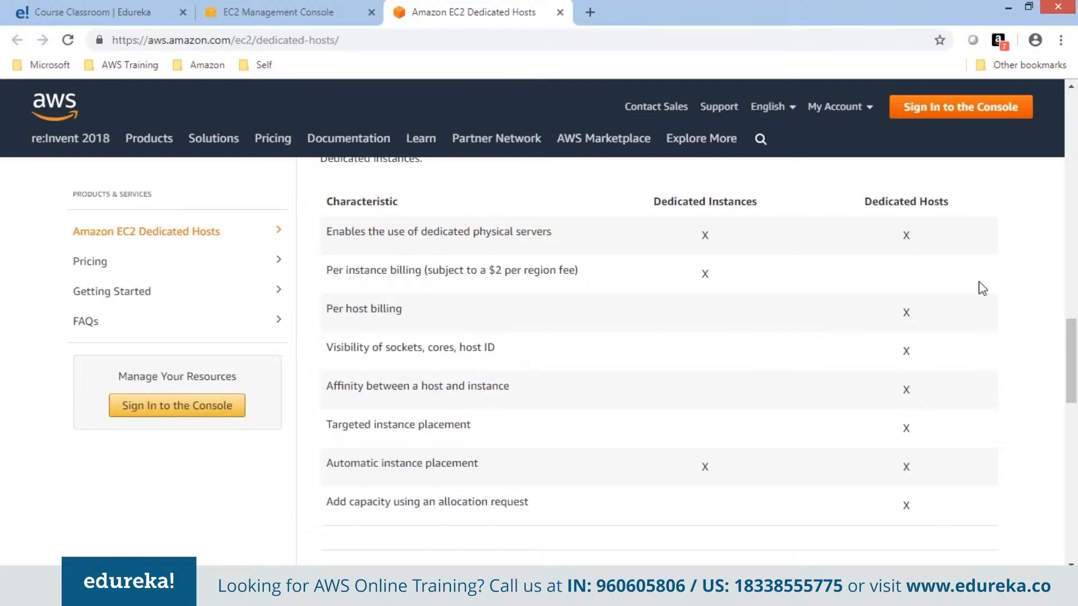
# Step: Return to the instance launch details and set the tenancy to Dedicated - Run a Dedicated instance
pyautogui.click(282, 12)
pyautogui.click(415, 331)
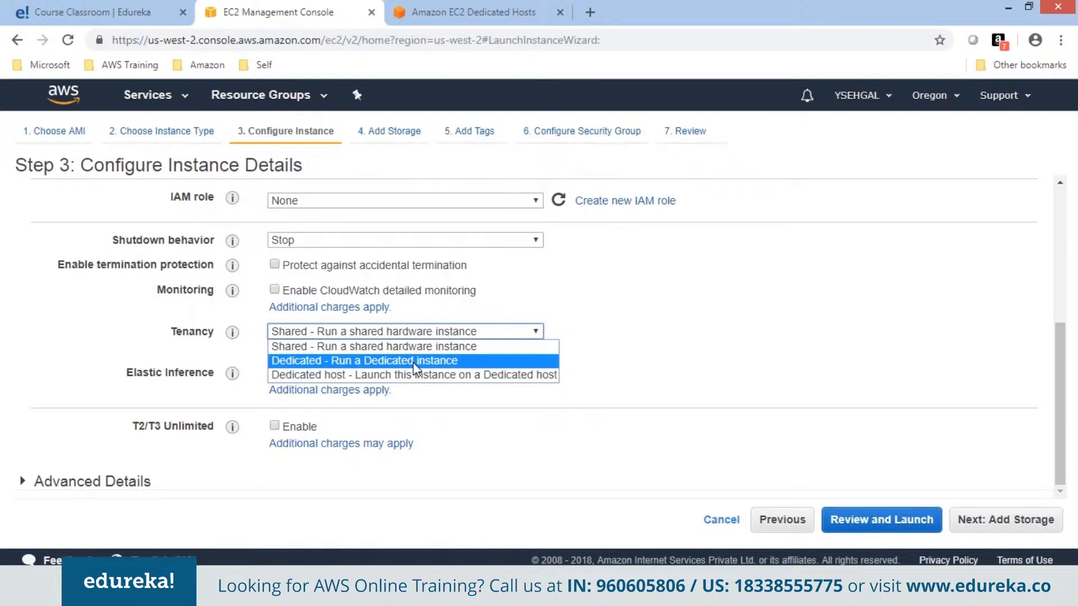
pyautogui.click(415, 360)
# Step: Sketch two labelled physical host boxes over the Dedicated Hosts comparison table, each containing one instance box, then clear the drawing
pyautogui.click(466, 12)
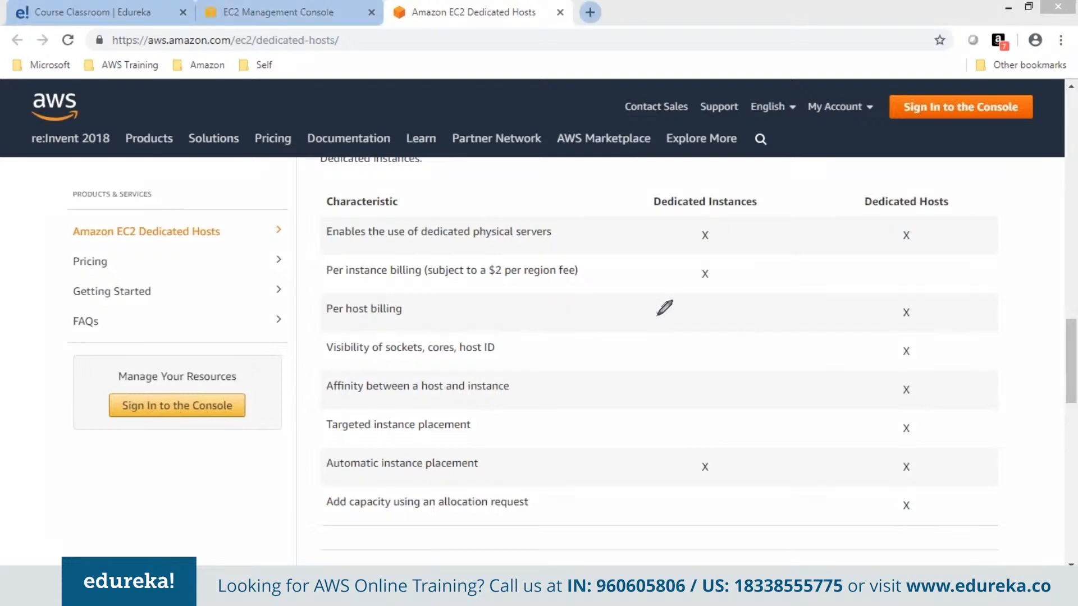
pyautogui.moveTo(663, 387)
pyautogui.mouseDown()
pyautogui.moveTo(731, 355)
pyautogui.moveTo(667, 396)
pyautogui.moveTo(695, 446)
pyautogui.moveTo(698, 426)
pyautogui.moveTo(716, 433)
pyautogui.moveTo(730, 416)
pyautogui.moveTo(697, 449)
pyautogui.moveTo(701, 470)
pyautogui.moveTo(738, 482)
pyautogui.mouseUp()
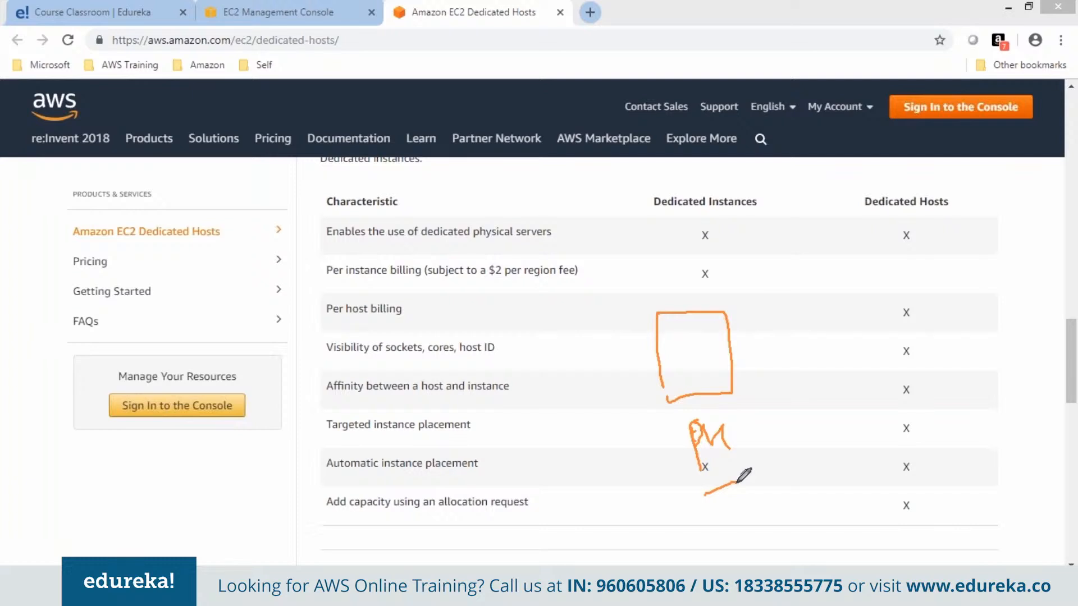
pyautogui.moveTo(686, 327)
pyautogui.mouseDown()
pyautogui.moveTo(677, 342)
pyautogui.moveTo(686, 330)
pyautogui.mouseUp()
pyautogui.moveTo(779, 316)
pyautogui.mouseDown()
pyautogui.moveTo(784, 379)
pyautogui.moveTo(829, 358)
pyautogui.moveTo(791, 379)
pyautogui.mouseUp()
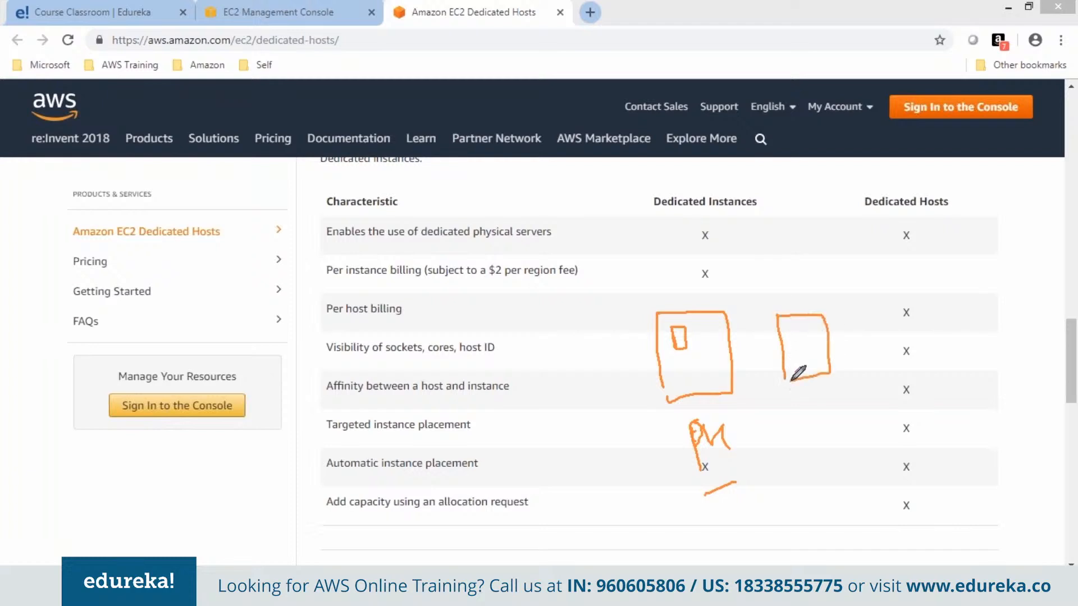
pyautogui.moveTo(786, 328); pyautogui.dragTo(788, 348)
pyautogui.moveTo(804, 399)
pyautogui.mouseDown()
pyautogui.moveTo(806, 425)
pyautogui.moveTo(817, 402)
pyautogui.moveTo(824, 419)
pyautogui.moveTo(834, 399)
pyautogui.moveTo(857, 416)
pyautogui.mouseUp()
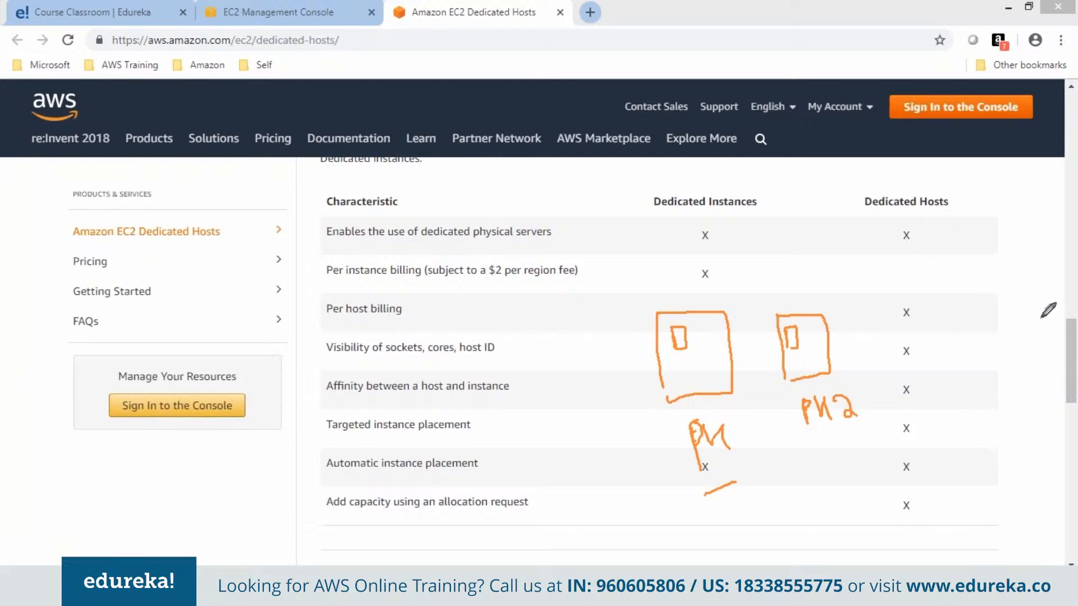
pyautogui.press('Escape')
# Step: Set the tenancy in the instance launch details back to Shared - Run a shared hardware instance
pyautogui.click(295, 12)
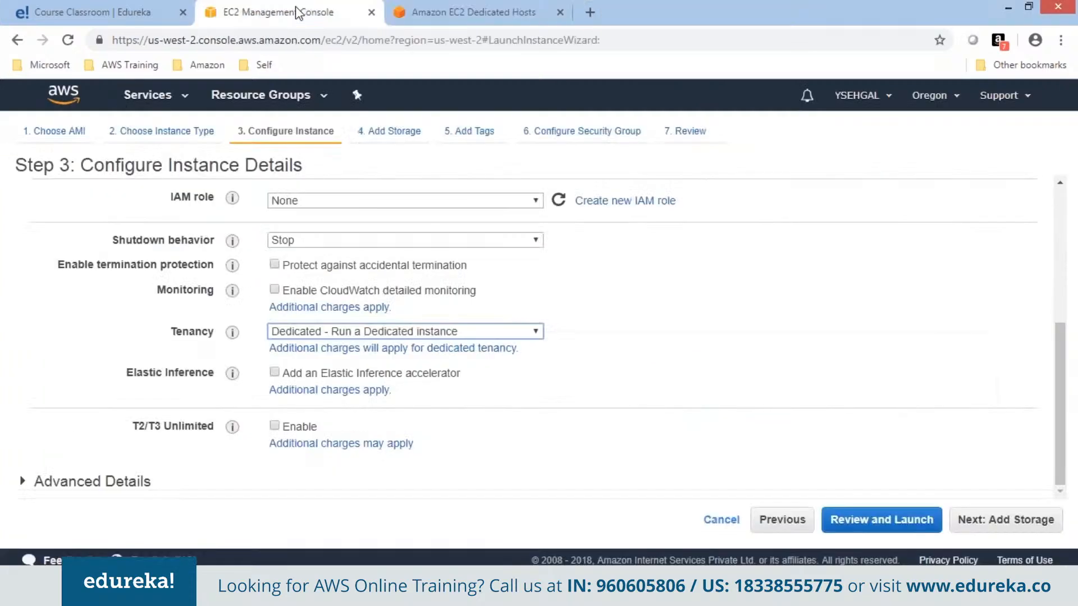
pyautogui.click(461, 331)
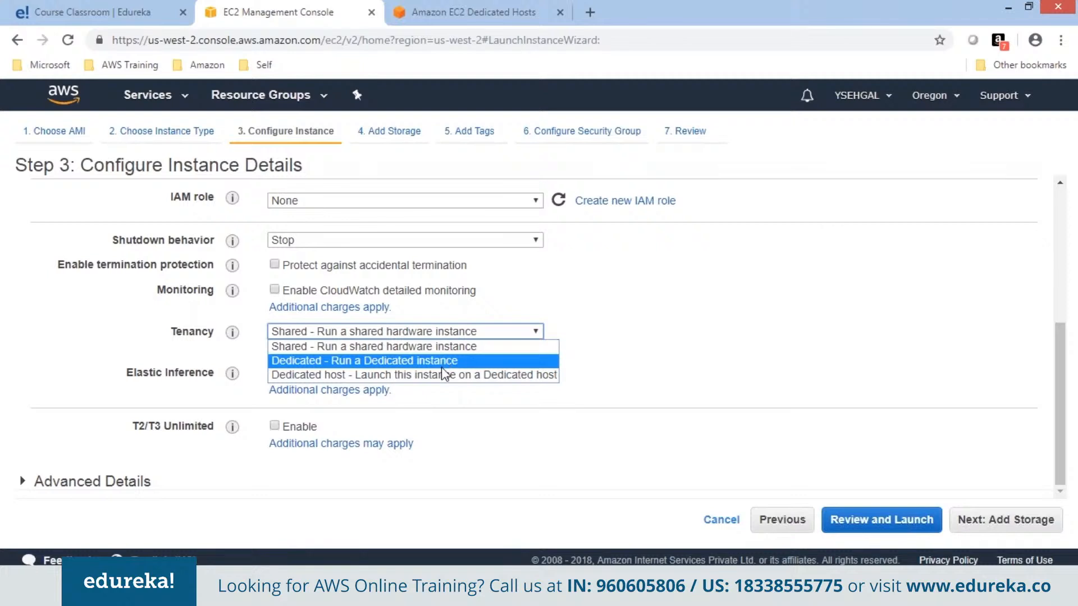
pyautogui.click(444, 348)
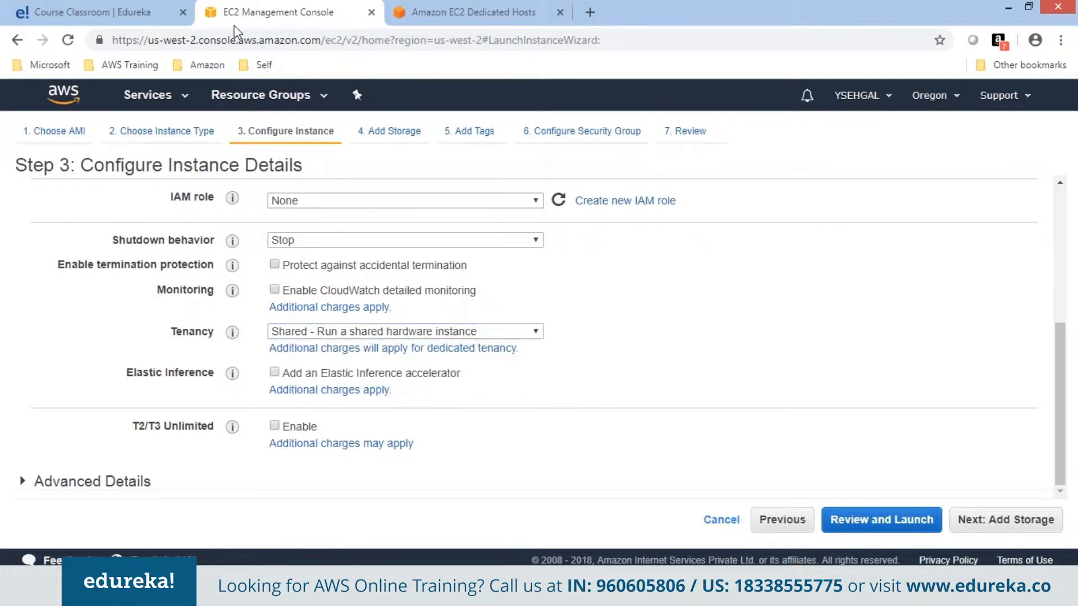